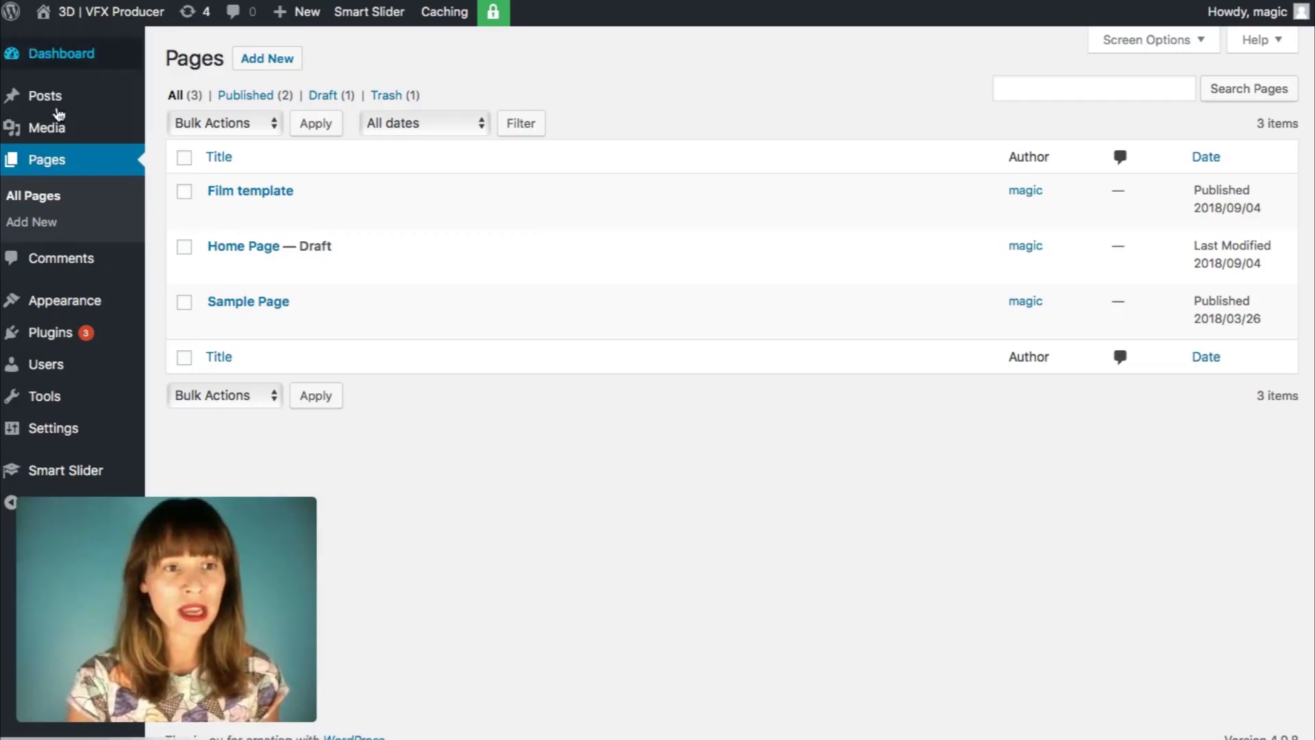
pyautogui.moveTo(80, 319)
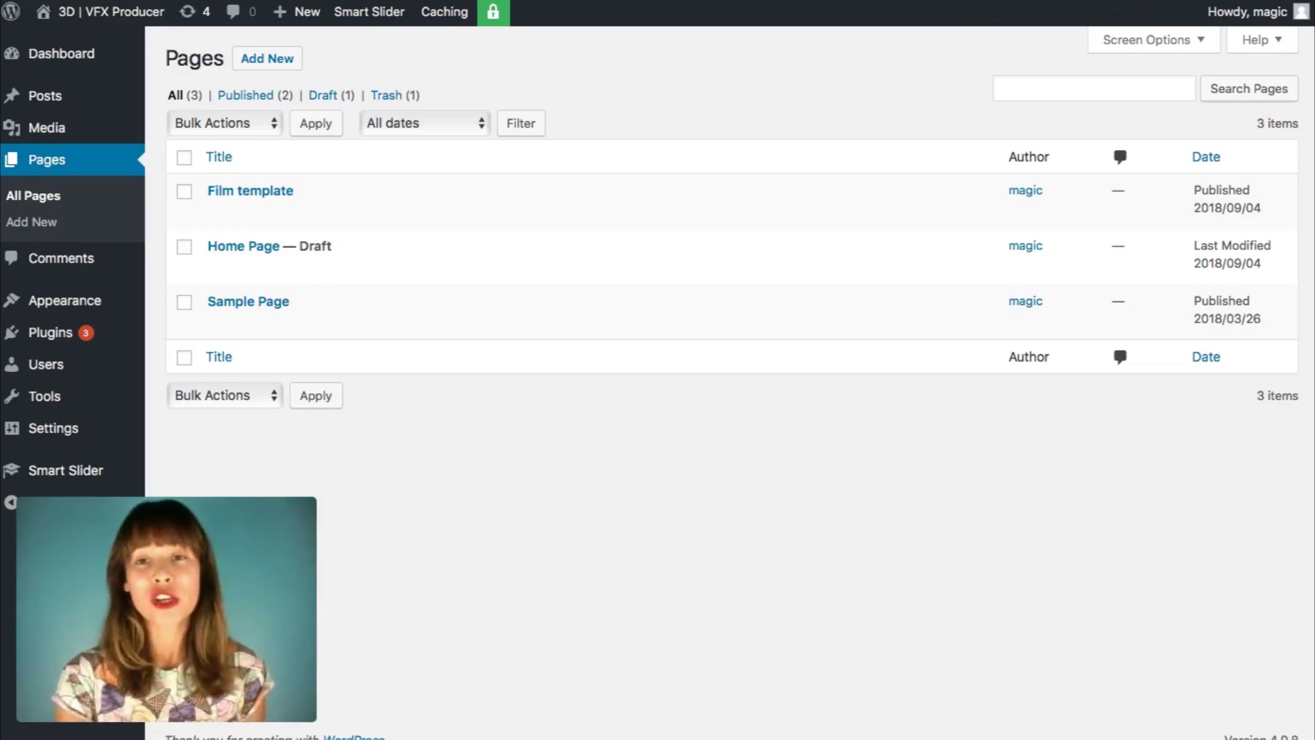
pyautogui.hotkey('ctrl', 'Tab')
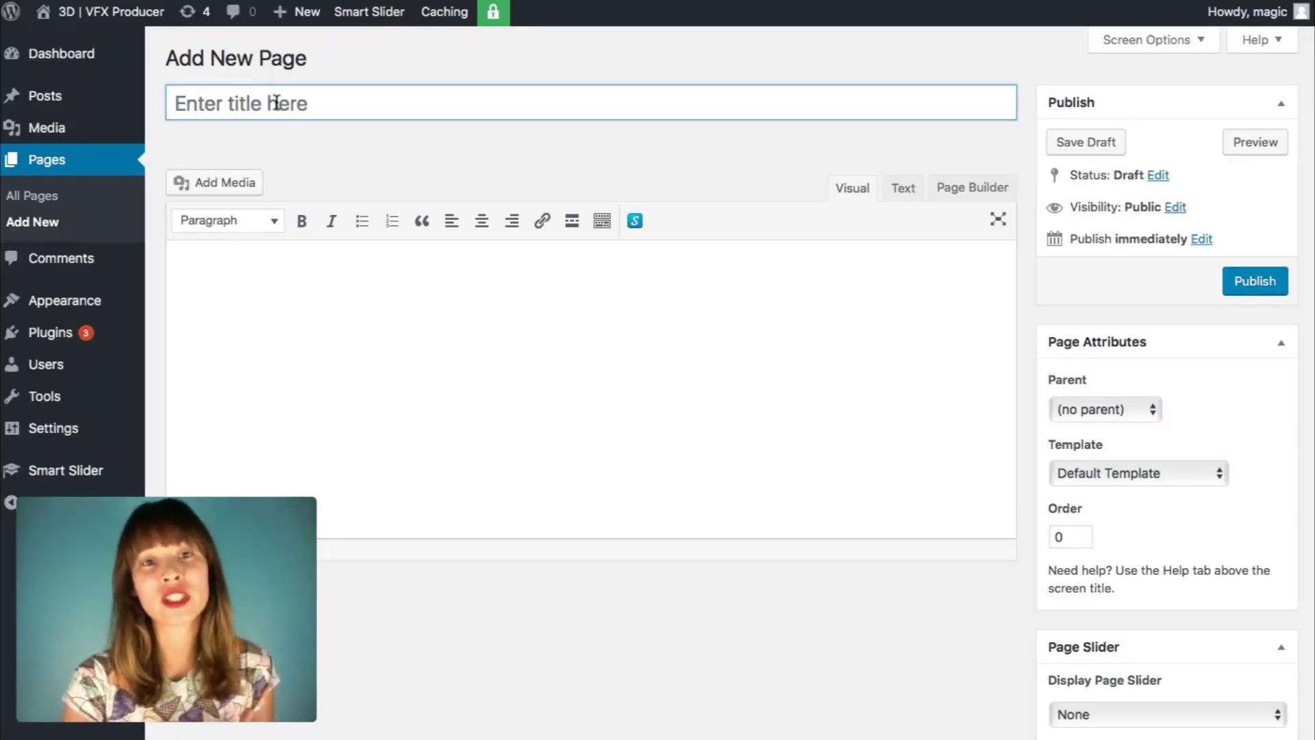
# Title the new page 'Assassin's Creed' and let the draft auto-save with permalink /assassins-creed/.
pyautogui.write('A')
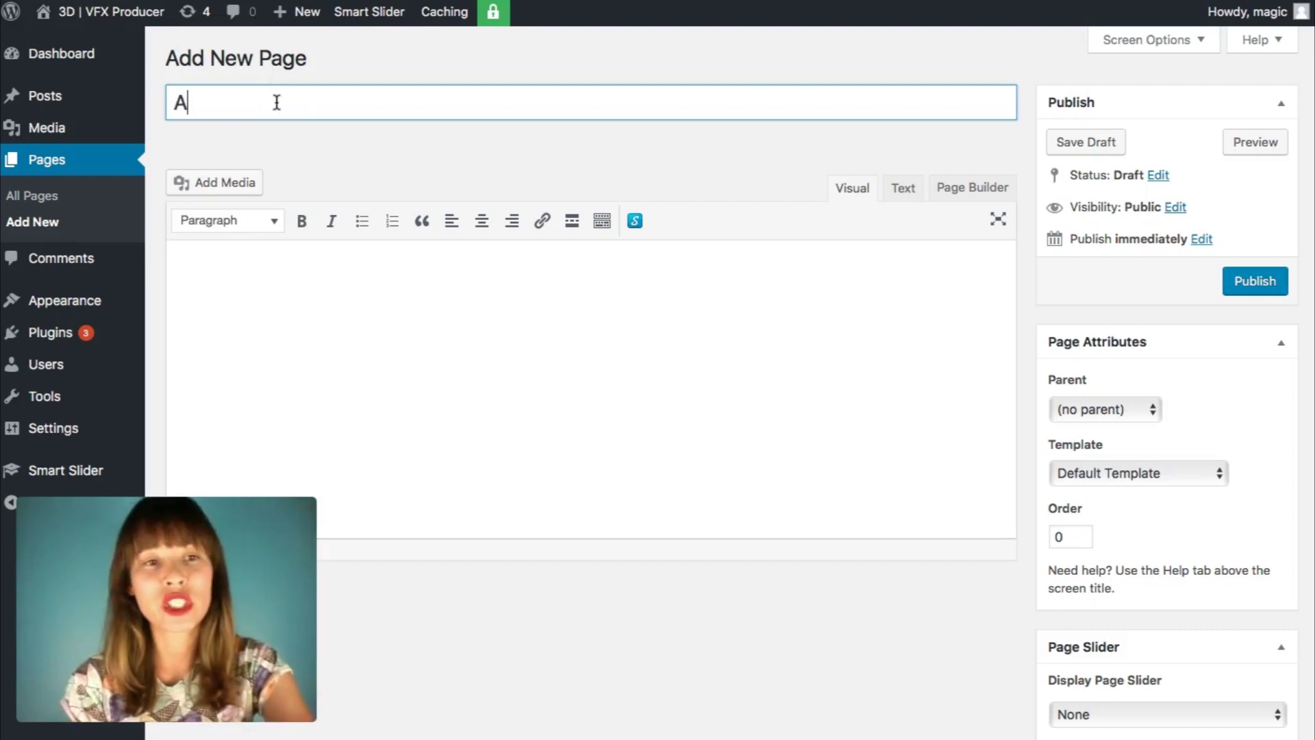
pyautogui.write("ssassin's")
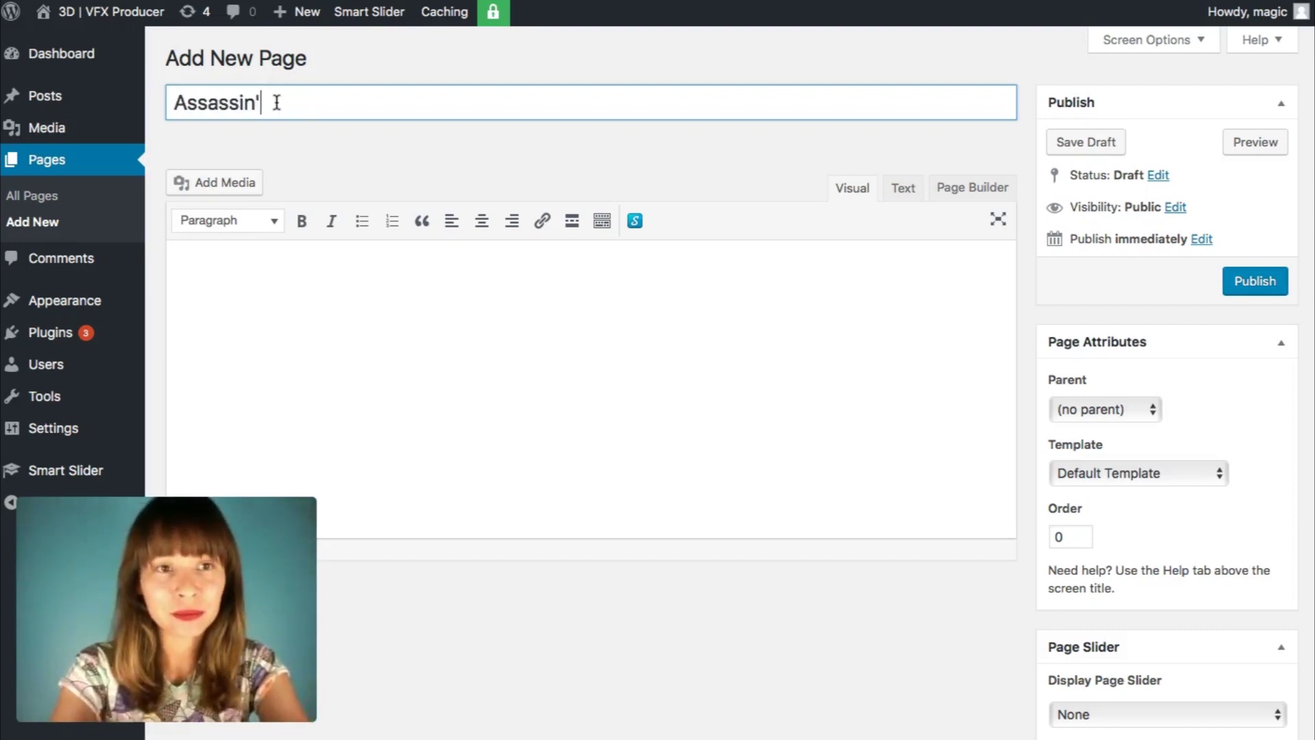
pyautogui.write(' Creed')
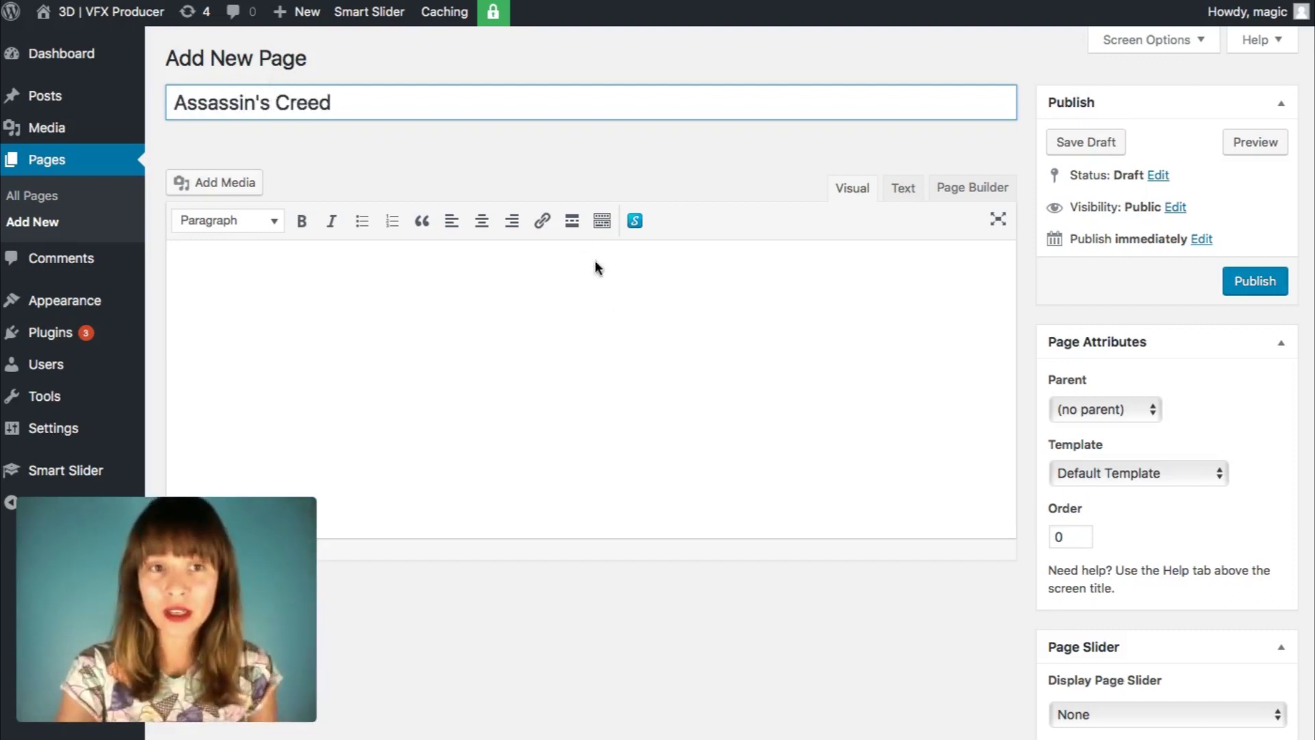
pyautogui.click(618, 318)
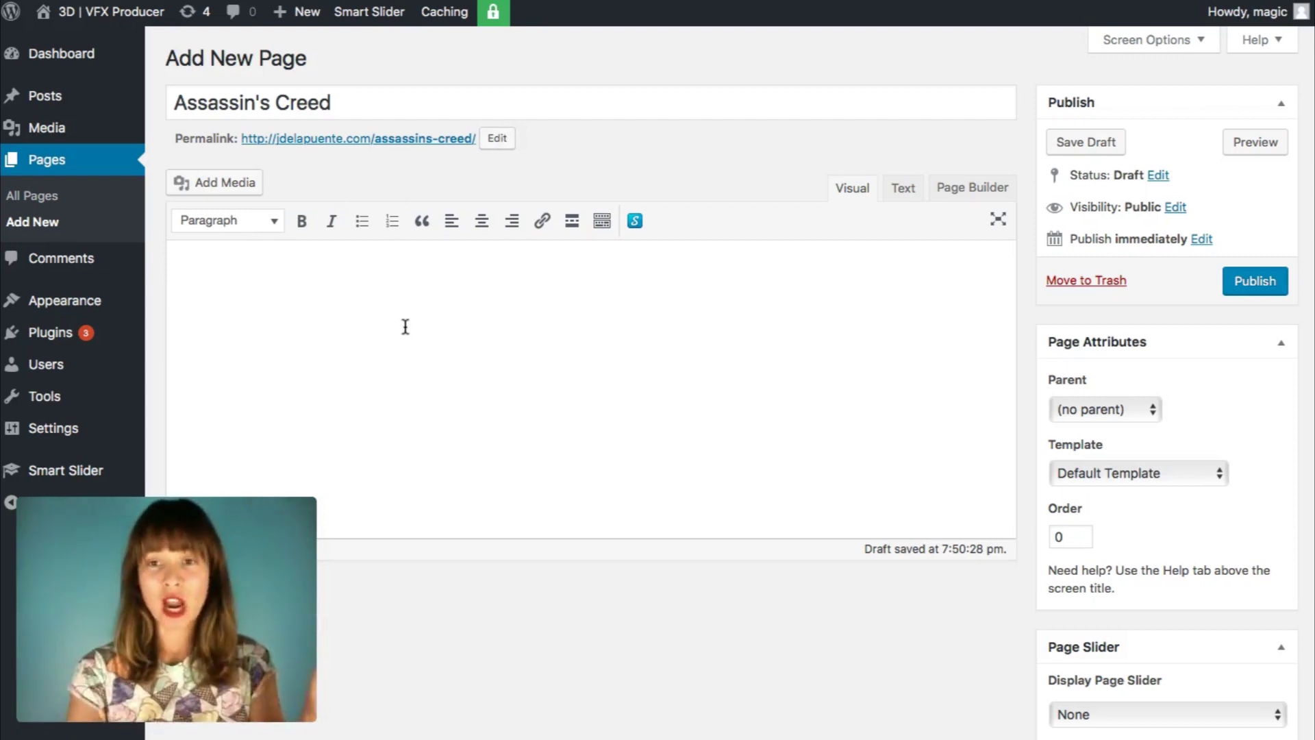
# Switch the page body to Page Builder and start a new two-column 50/50 row.
pyautogui.click(987, 189)
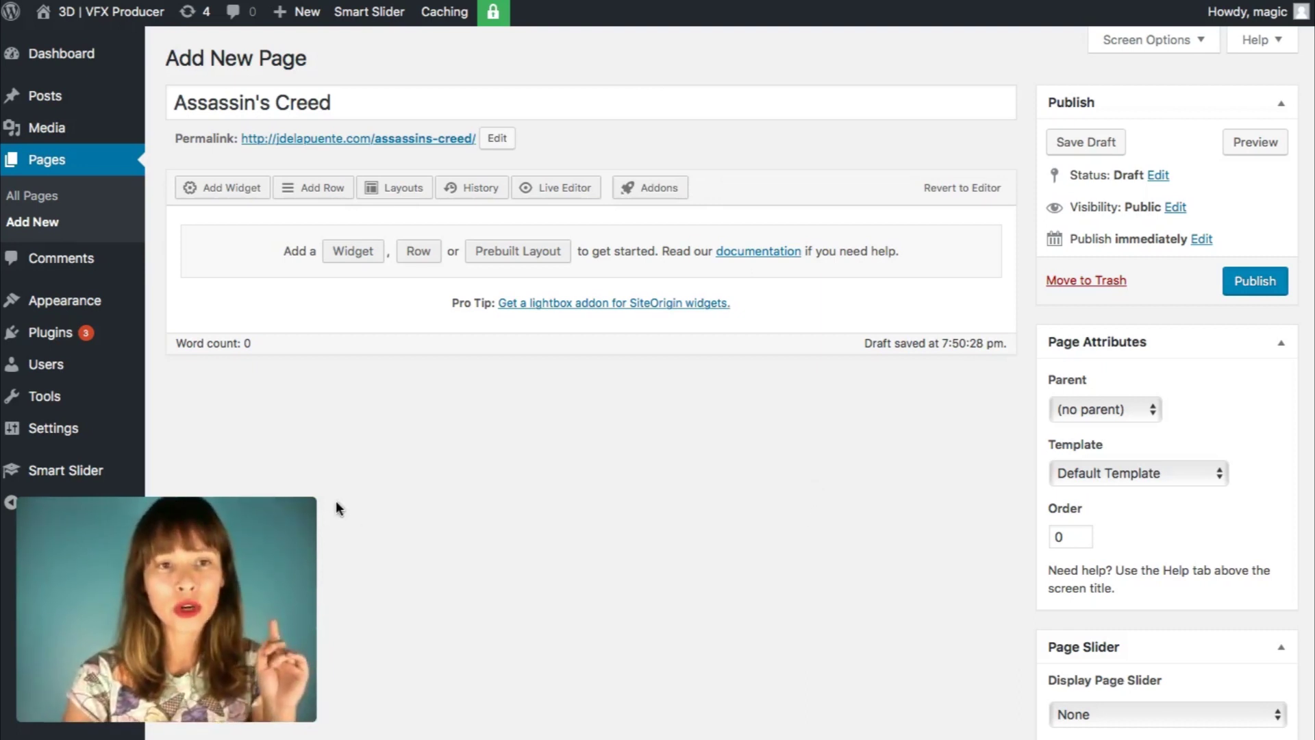
pyautogui.click(319, 189)
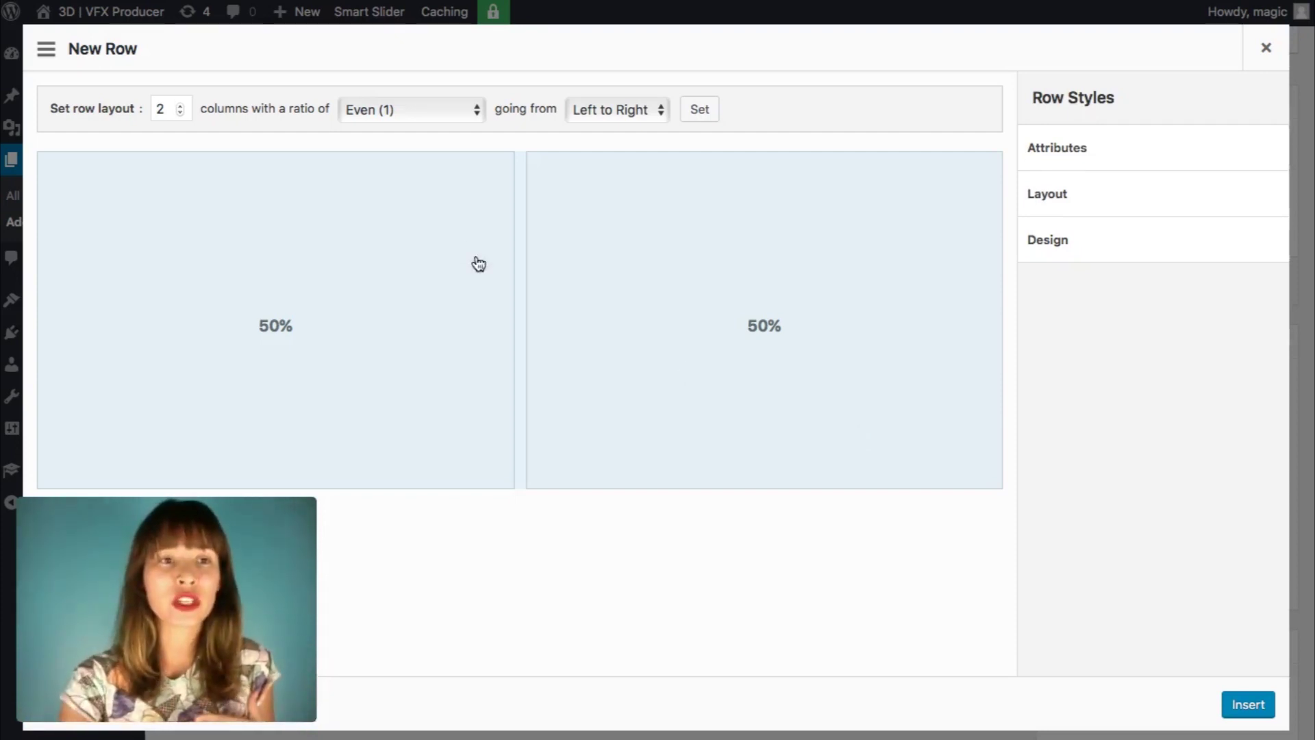
# Try column counts from one to six, settling on 2 columns.
pyautogui.click(178, 113)
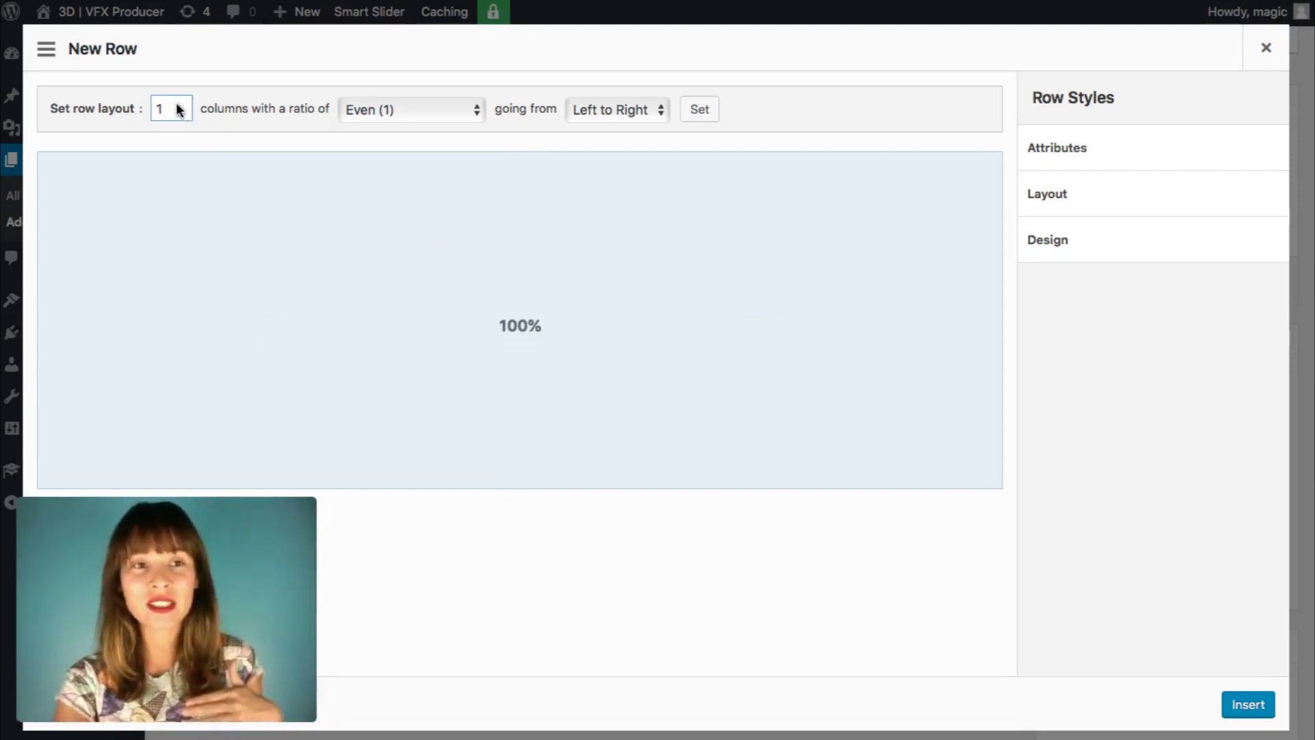
pyautogui.click(177, 106)
pyautogui.click(177, 105)
pyautogui.click(178, 105)
pyautogui.click(177, 105)
pyautogui.click(178, 106)
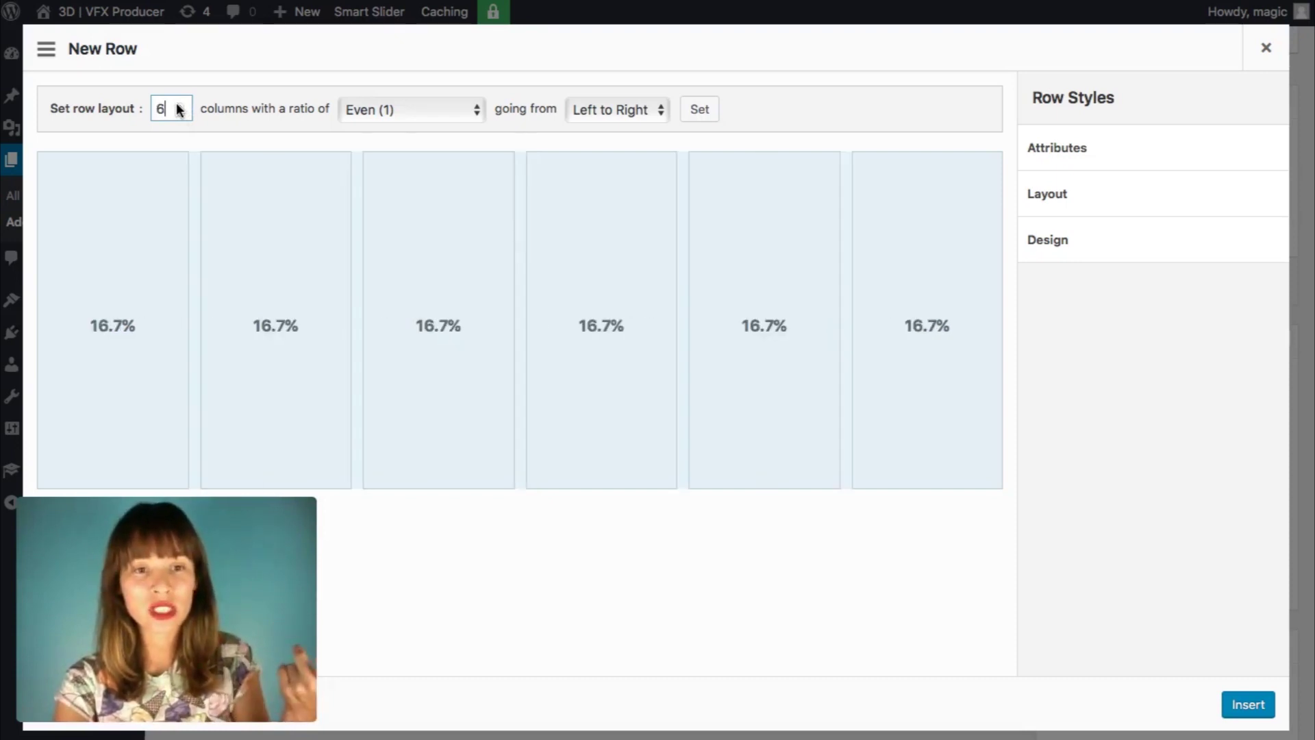
pyautogui.click(178, 112)
pyautogui.click(179, 112)
pyautogui.click(179, 112)
pyautogui.click(179, 113)
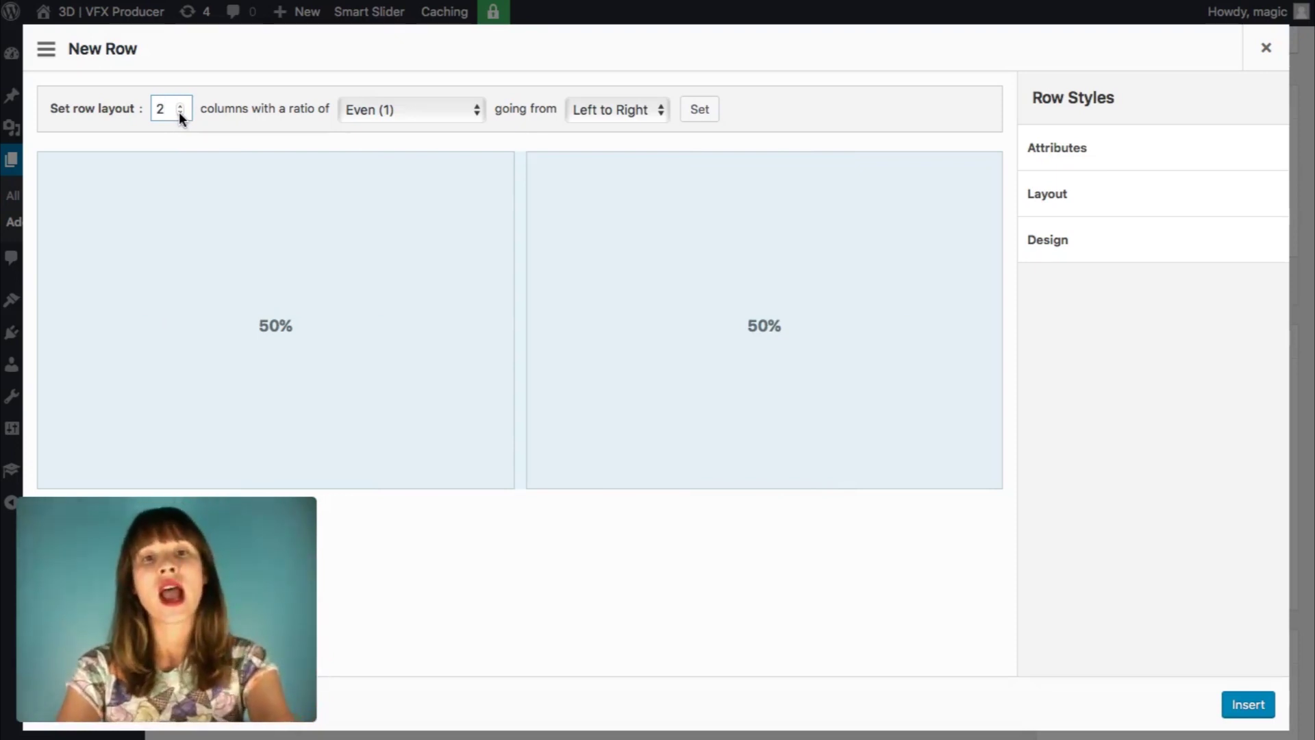
# Try the Penton, Quadriagon, Biauron and Thirds ratios, settling on Golden (0.618).
pyautogui.click(474, 110)
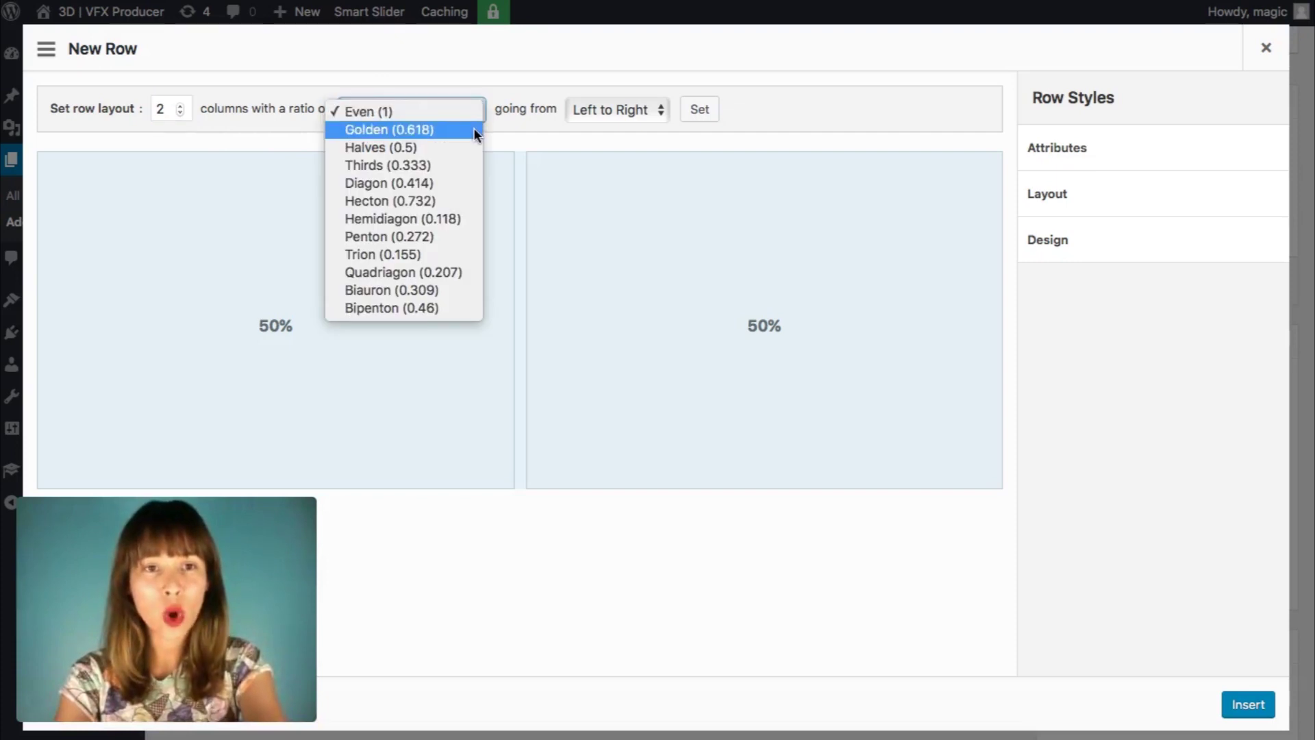
pyautogui.click(456, 235)
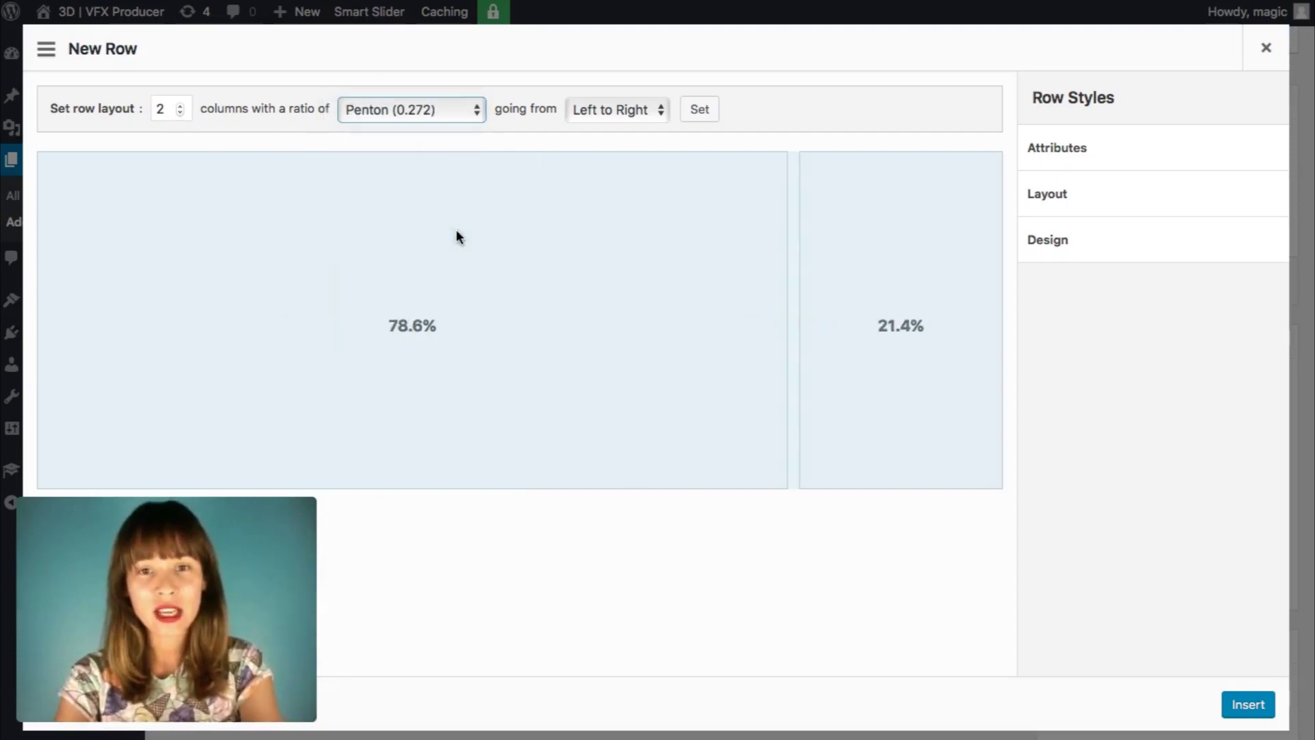
pyautogui.click(476, 107)
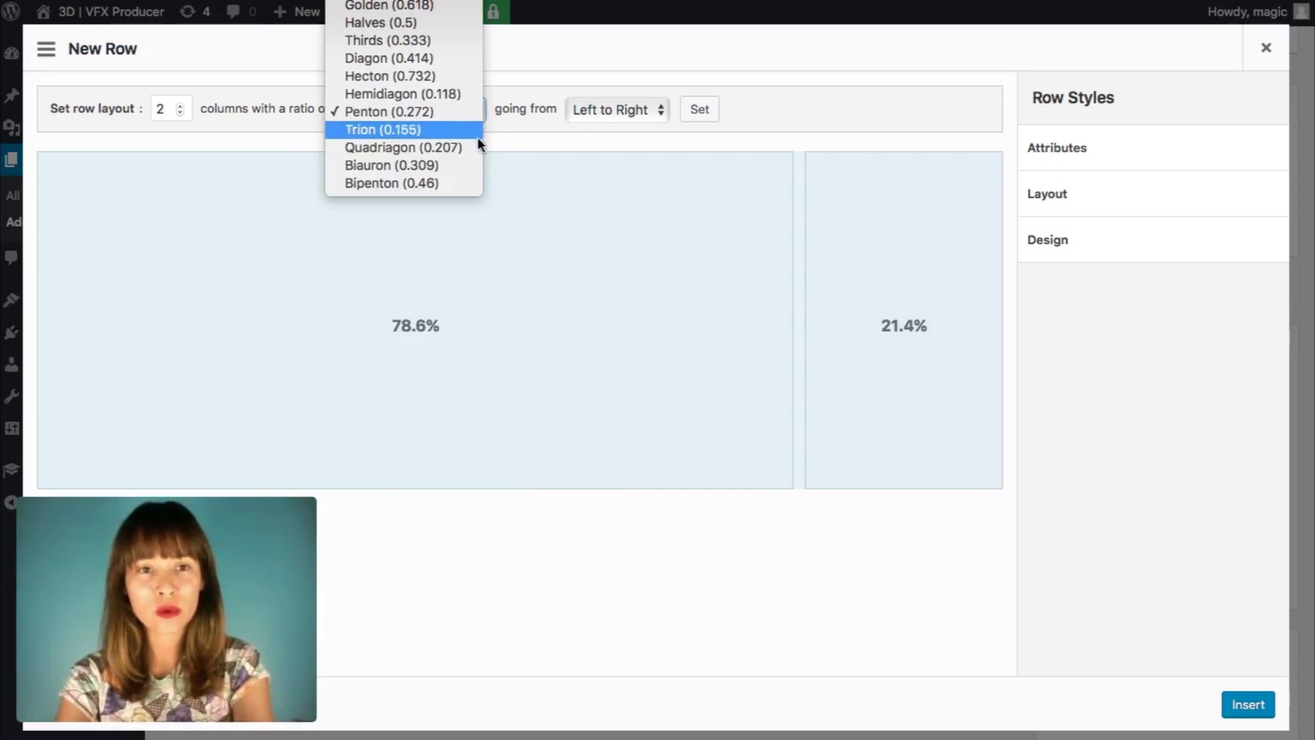
pyautogui.click(478, 145)
pyautogui.click(478, 110)
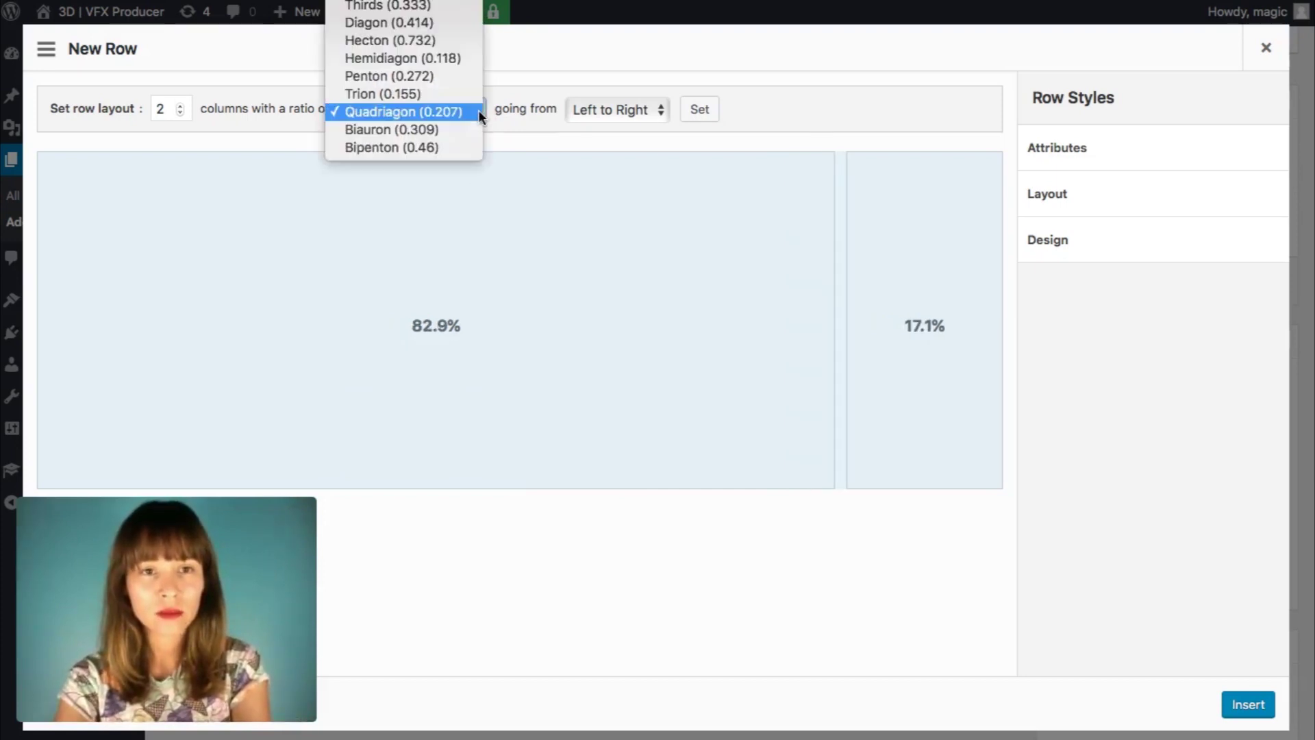
pyautogui.click(474, 128)
pyautogui.click(475, 111)
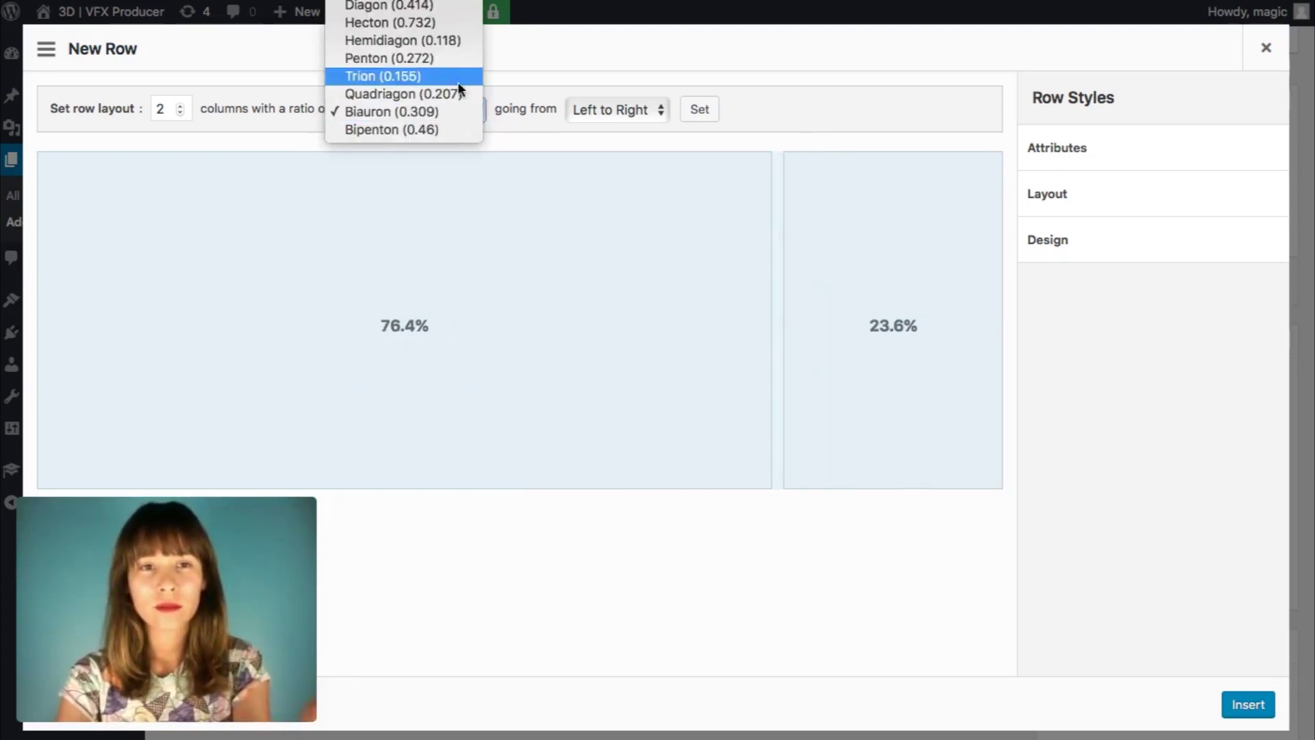
pyautogui.click(448, 59)
pyautogui.click(478, 110)
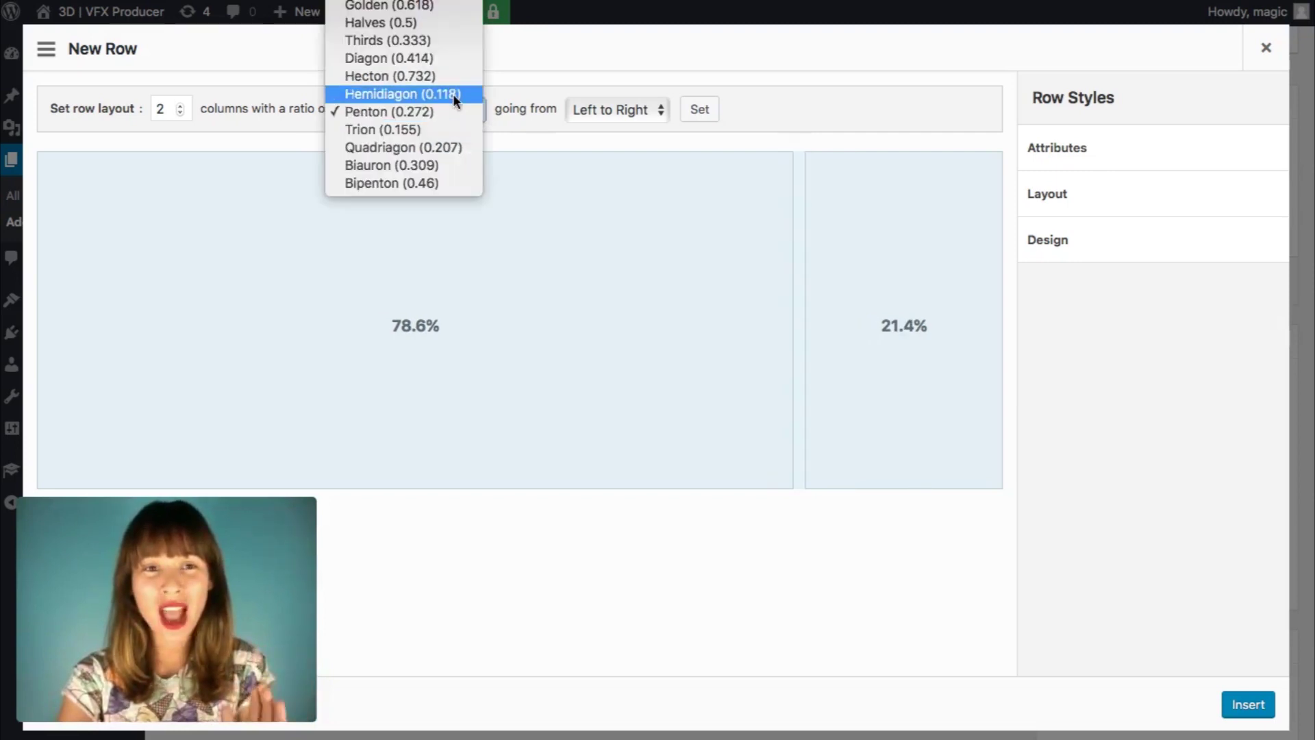
pyautogui.click(429, 39)
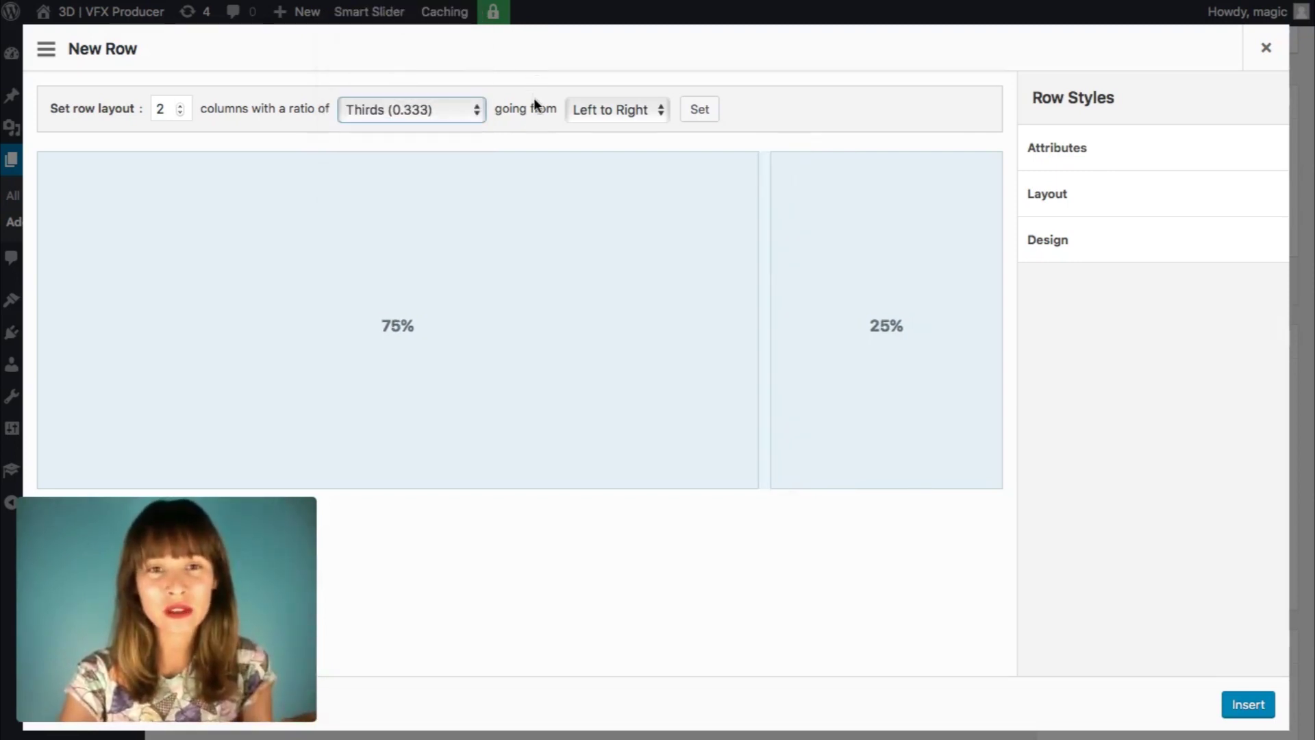
pyautogui.click(478, 111)
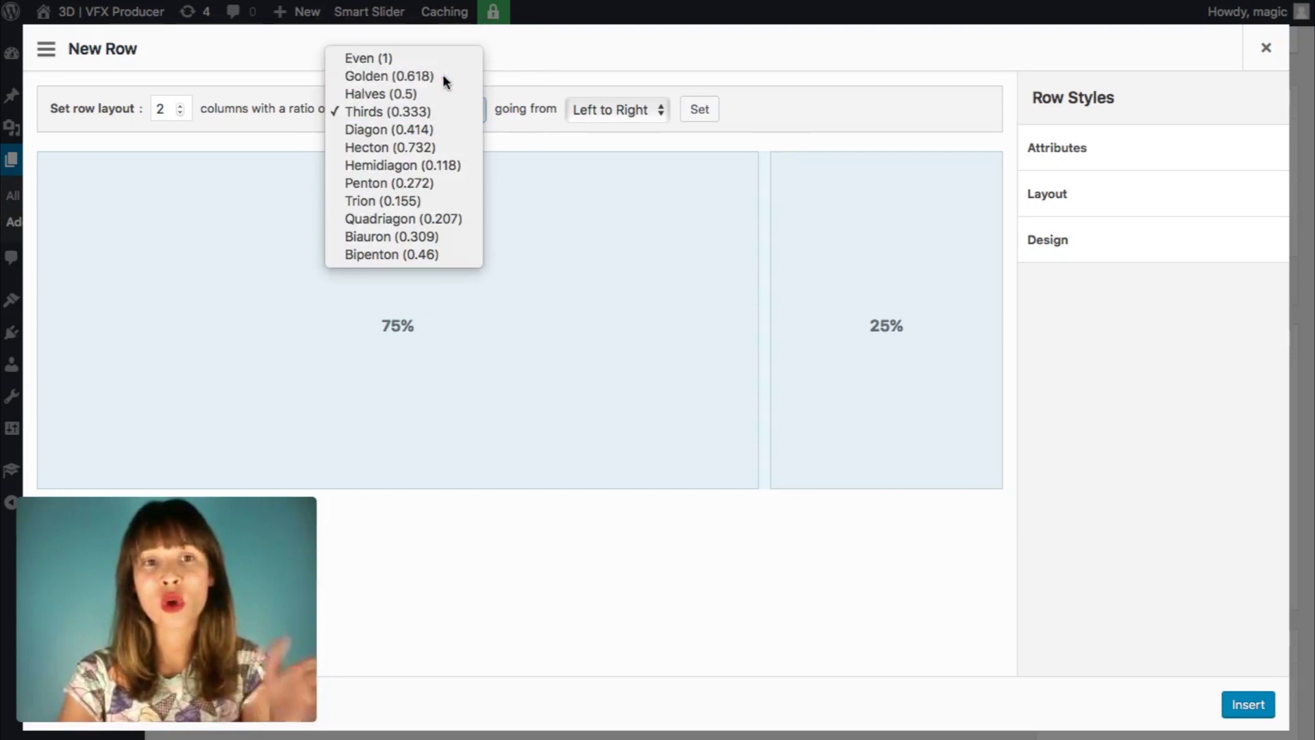
pyautogui.click(444, 75)
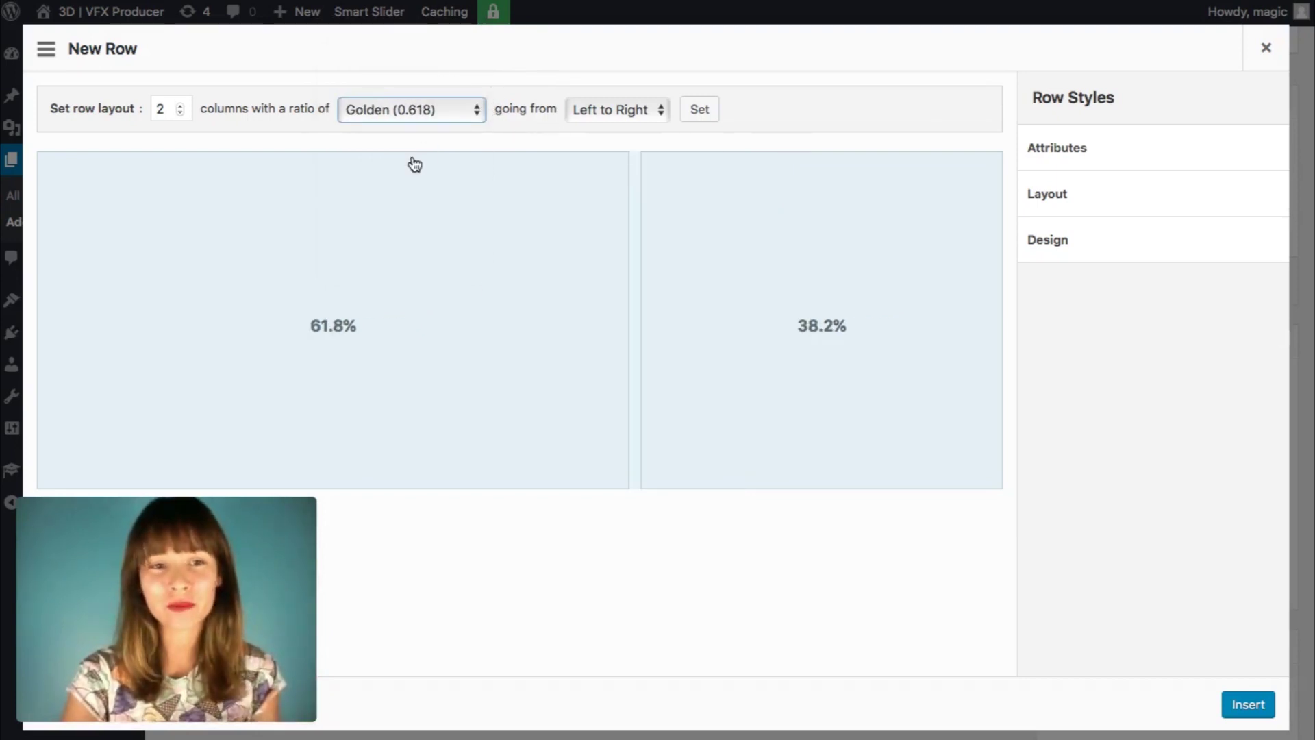
# Keep Left to Right column order and insert the 61.8% / 38.2% row.
pyautogui.click(662, 111)
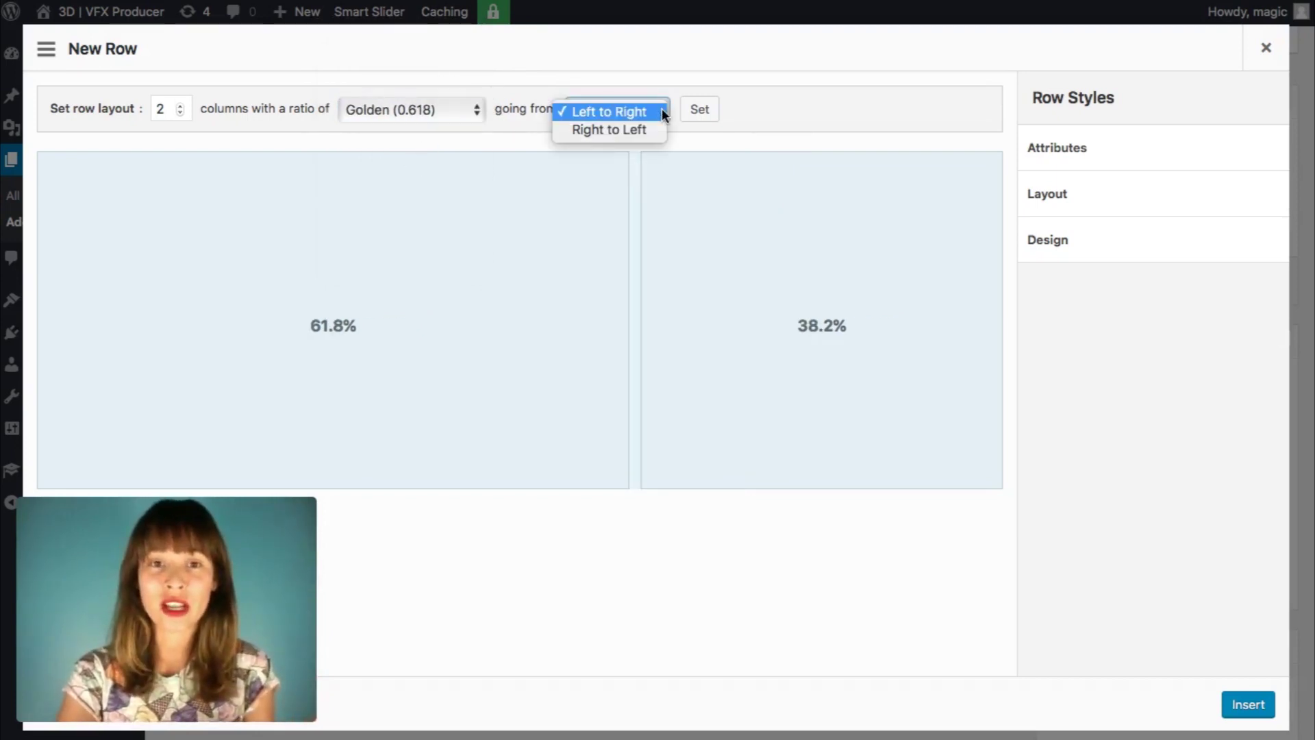
pyautogui.click(649, 133)
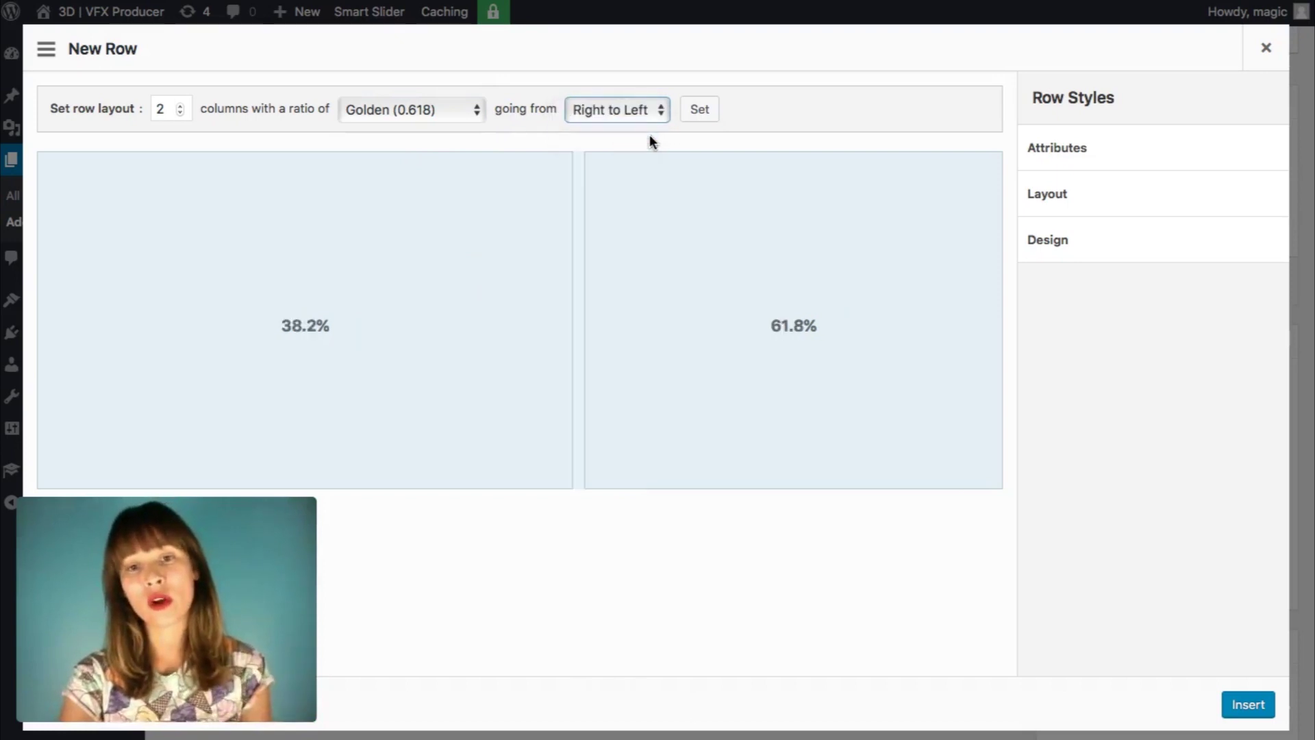
pyautogui.click(663, 110)
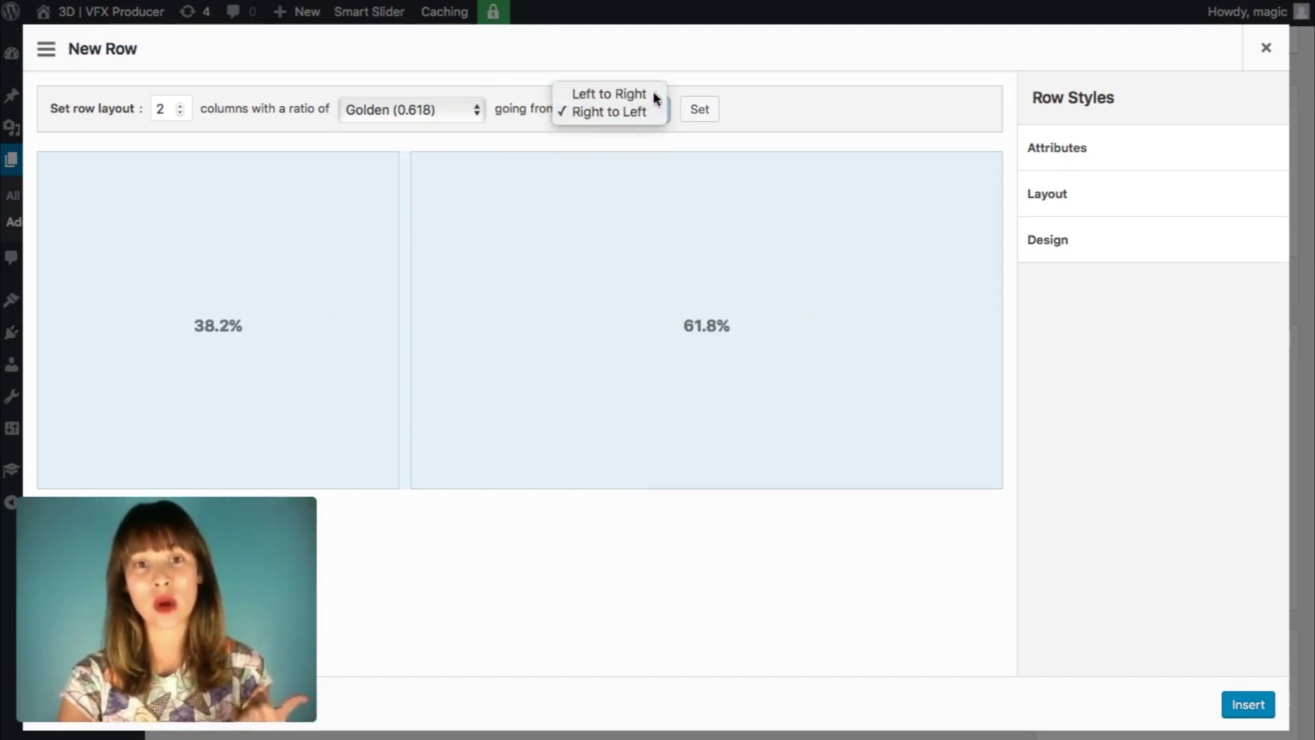
pyautogui.click(653, 91)
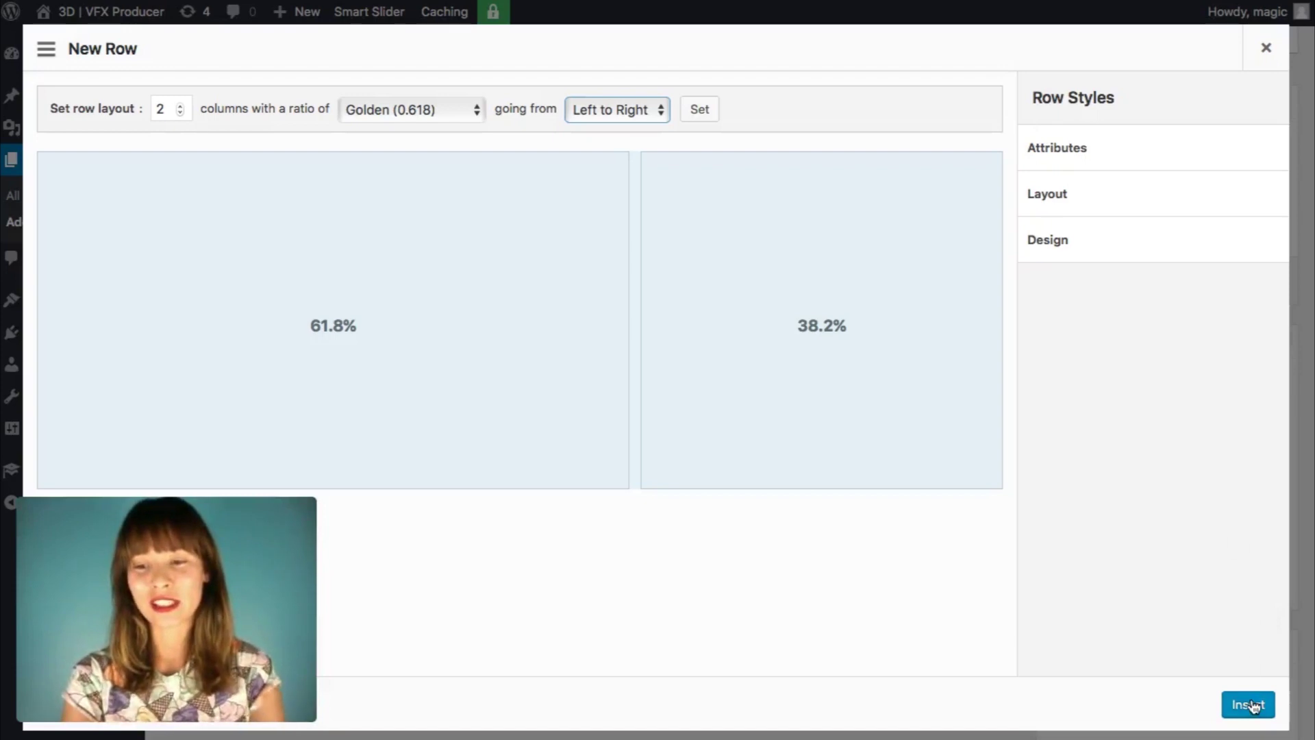
pyautogui.click(1252, 705)
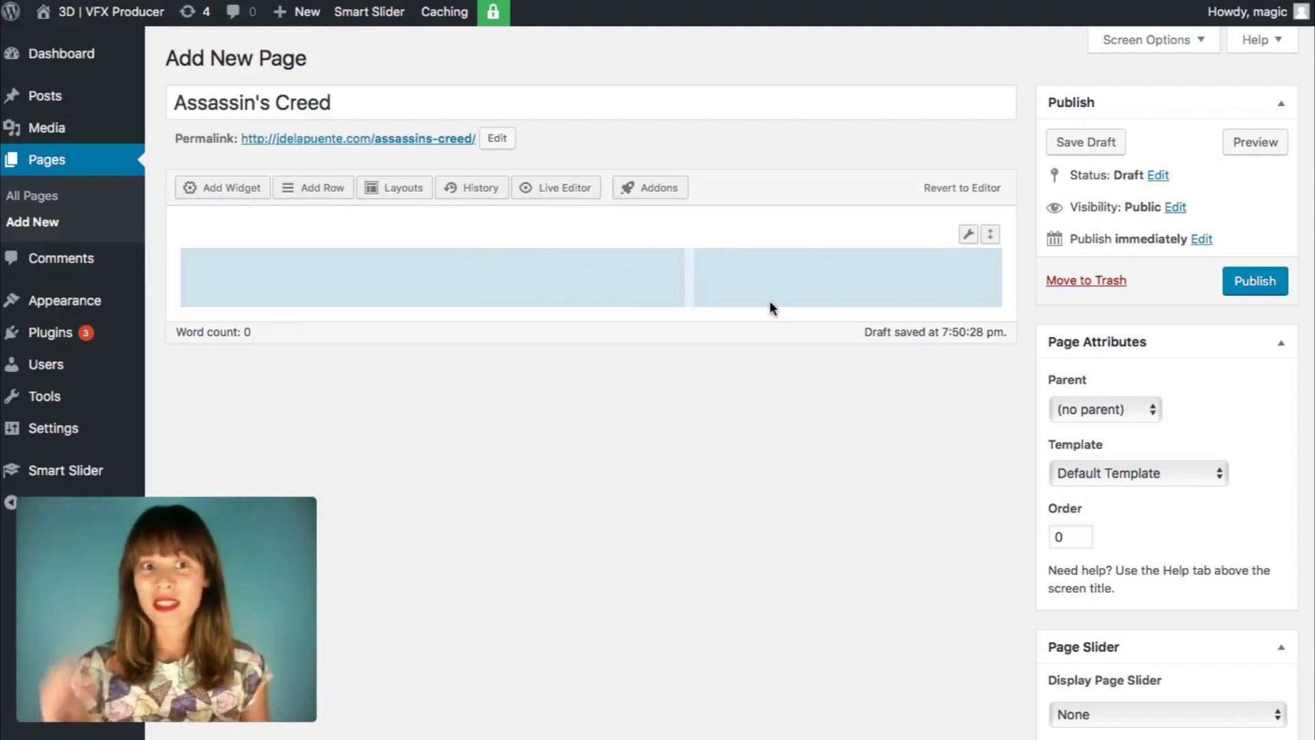
# Select the row's left column as the widget target.
pyautogui.click(294, 269)
pyautogui.click(834, 270)
pyautogui.click(586, 271)
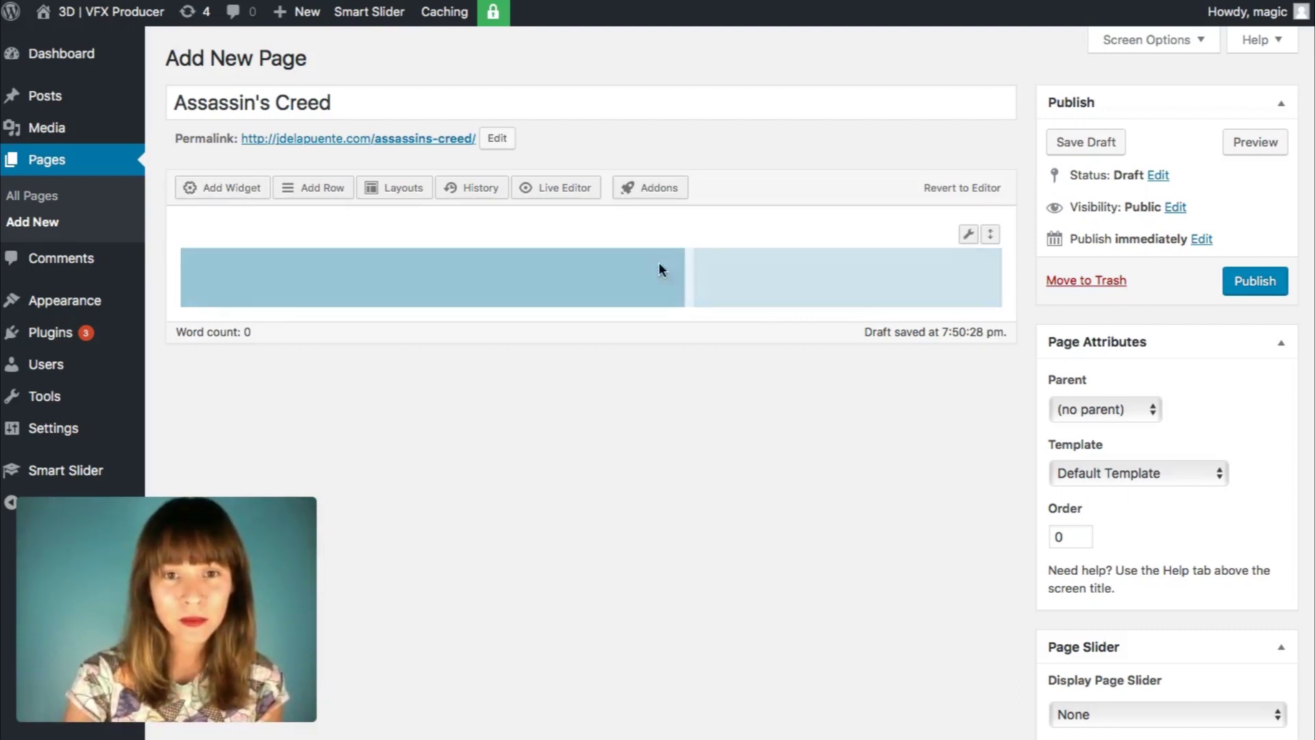
pyautogui.click(727, 273)
pyautogui.click(628, 273)
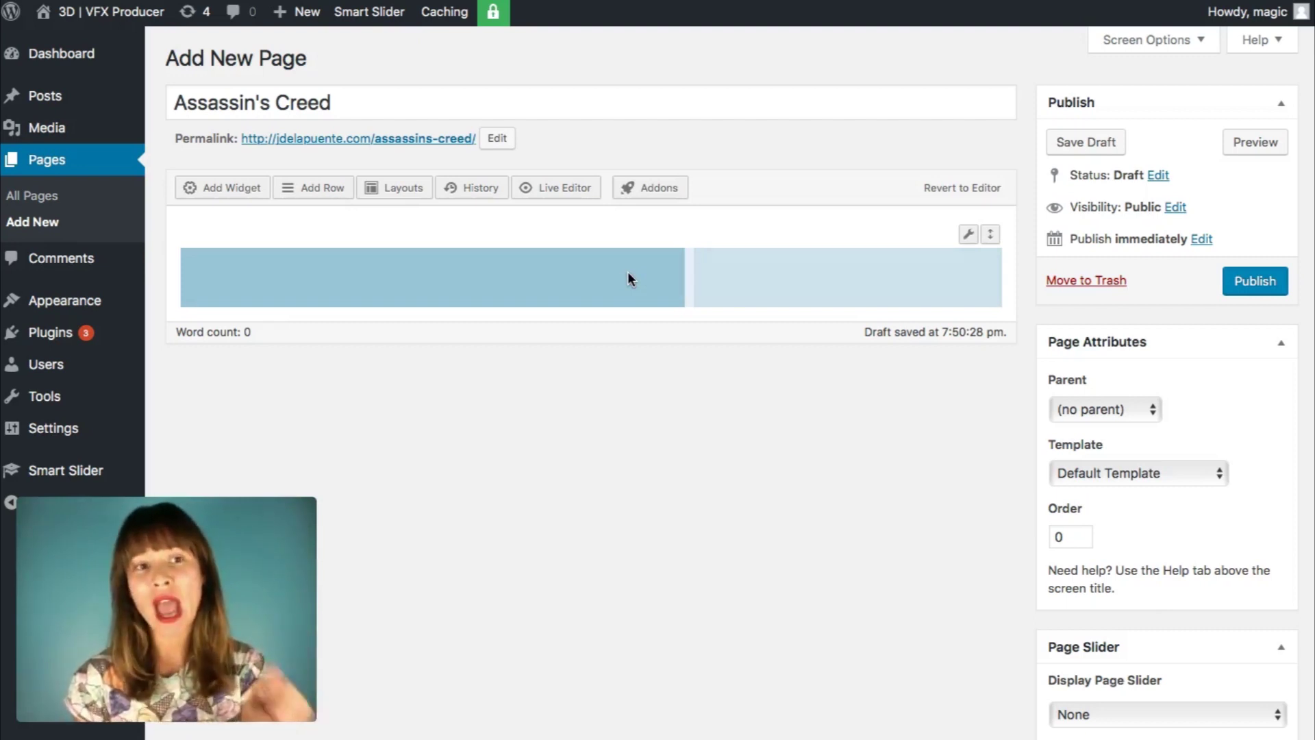
# Add a SiteOrigin Slider widget from the widget list to the left column.
pyautogui.click(228, 186)
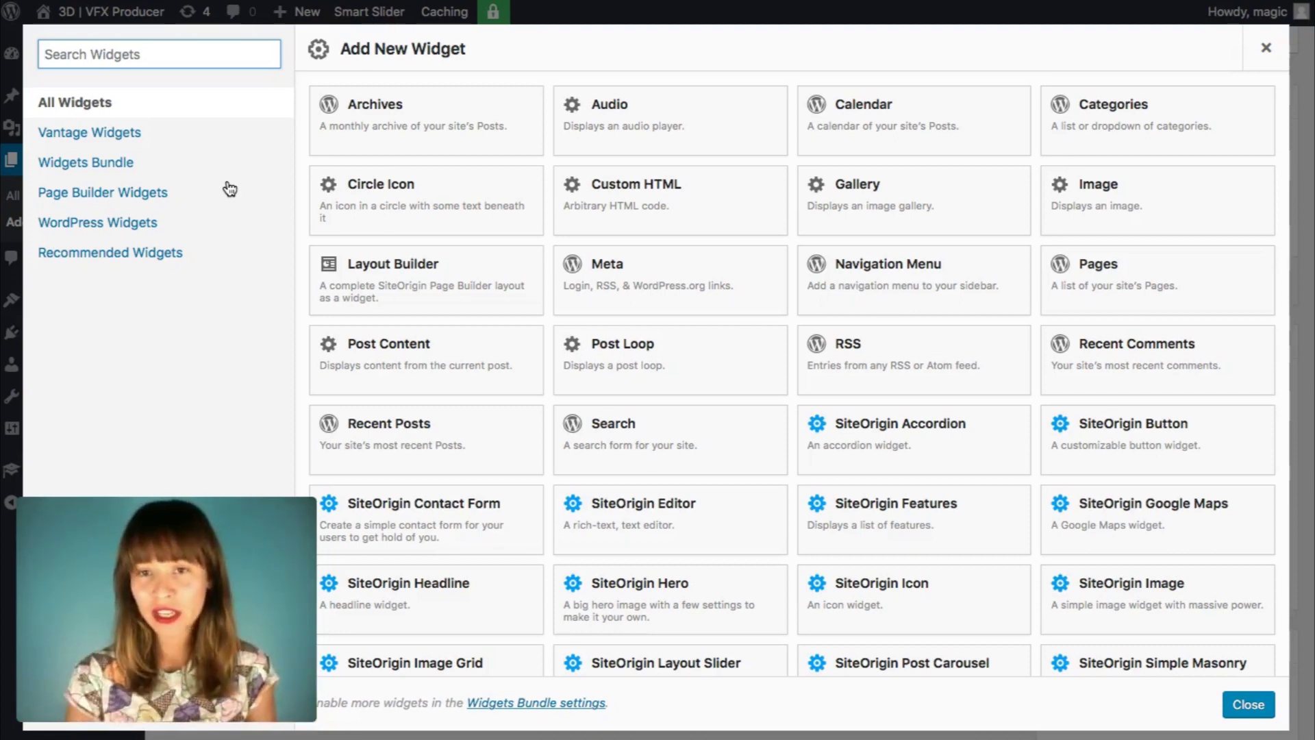
pyautogui.scroll(-2, 776, 273)
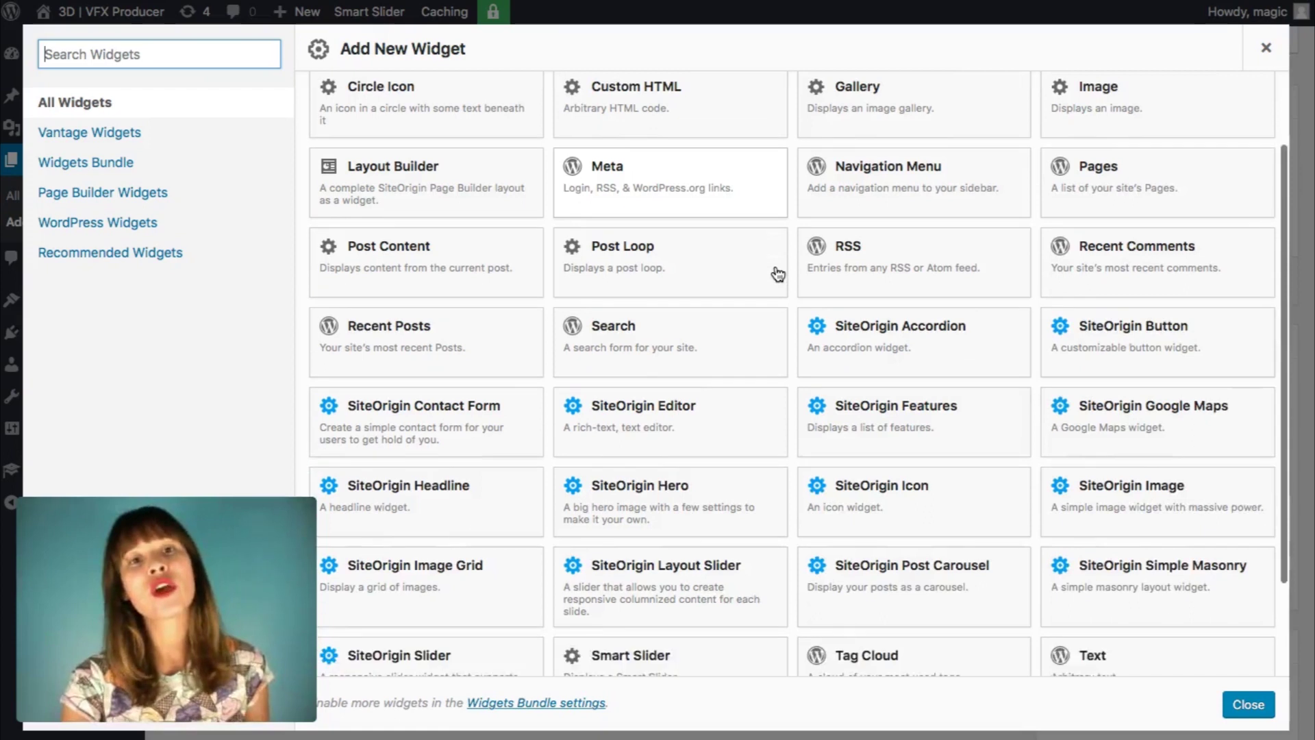
pyautogui.scroll(2, 778, 274)
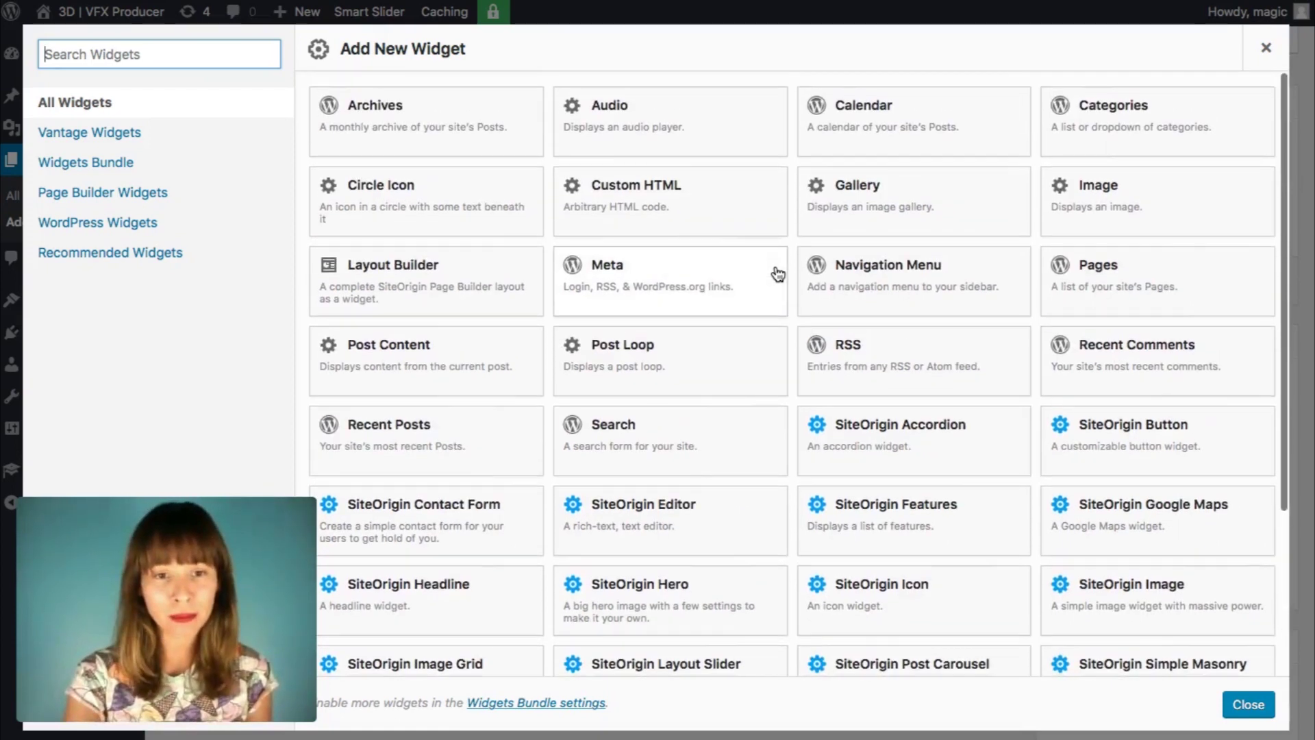
pyautogui.scroll(-4, 777, 274)
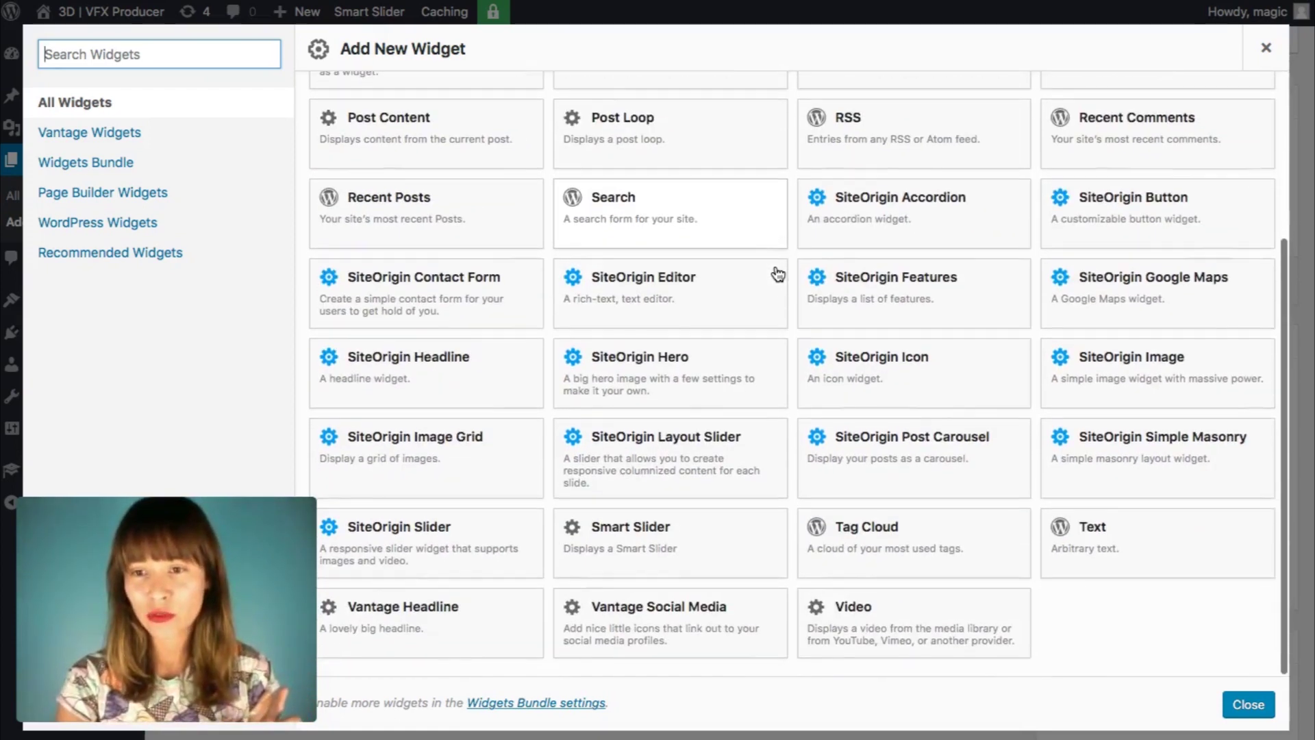
pyautogui.scroll(2, 777, 274)
pyautogui.scroll(-2, 778, 274)
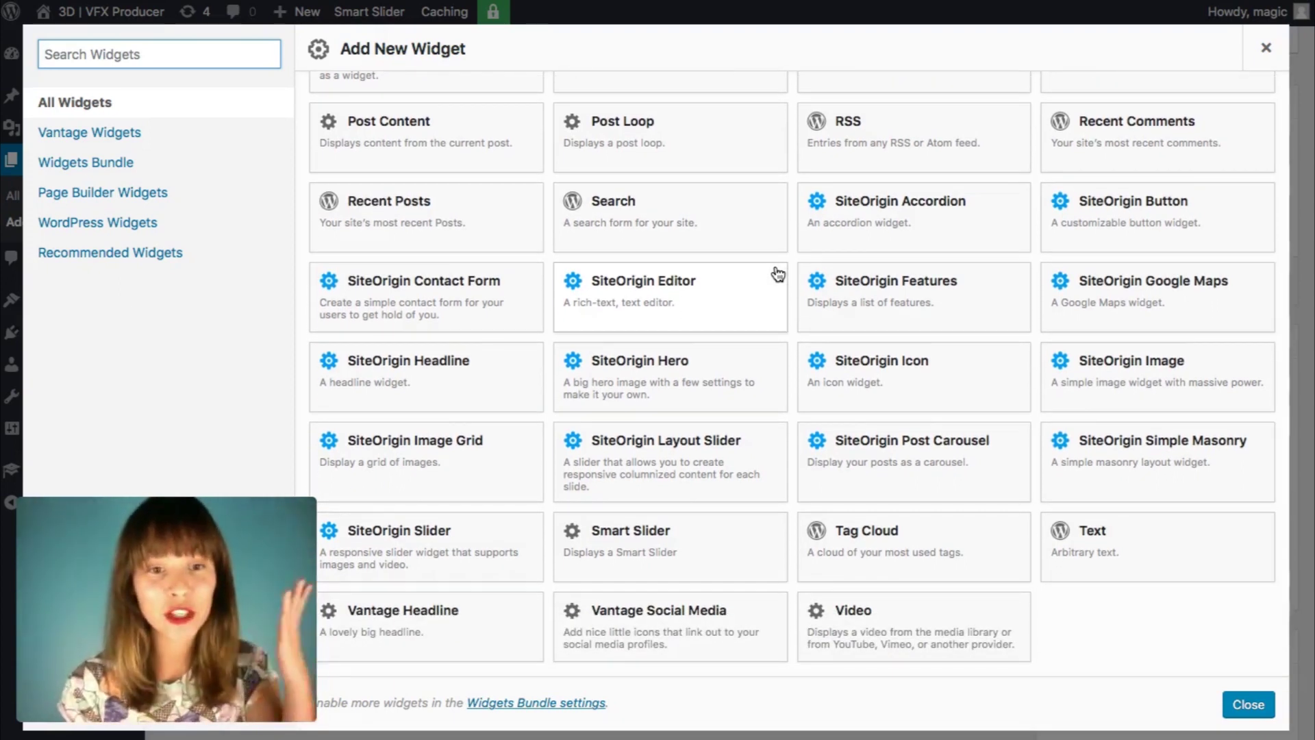
pyautogui.click(451, 545)
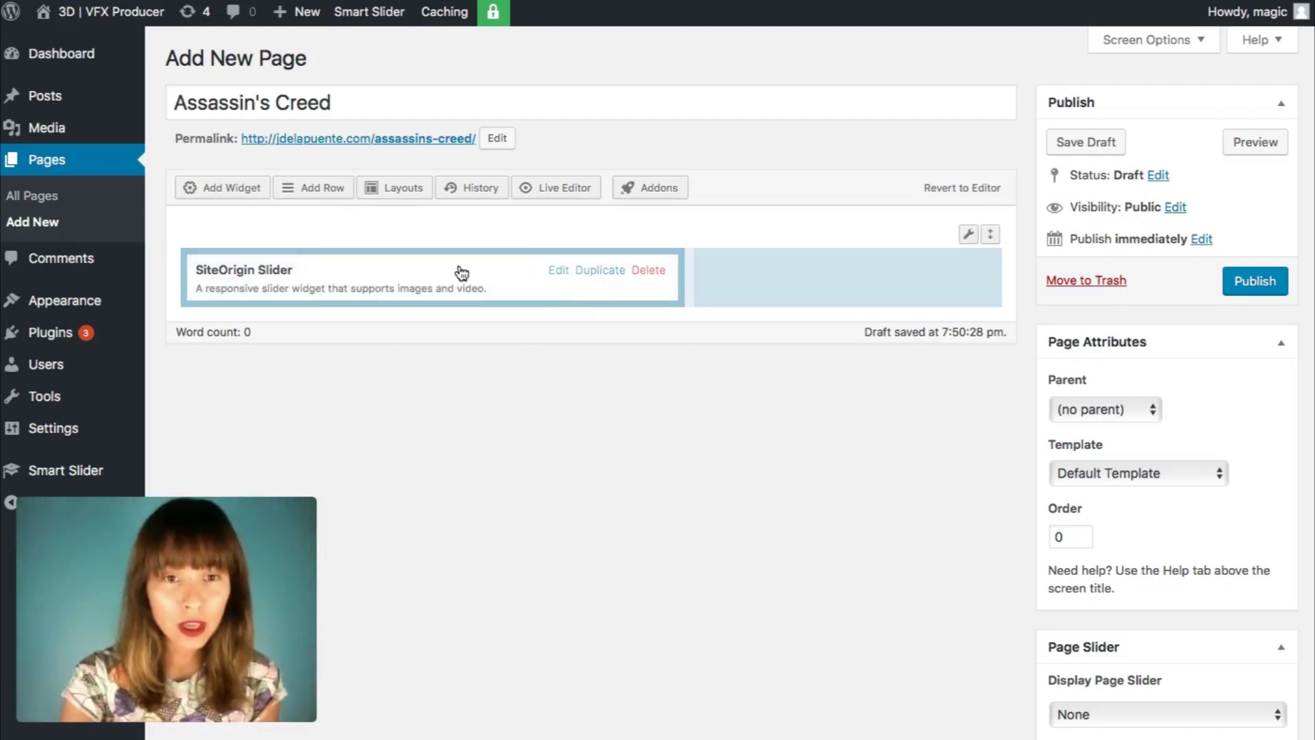
# Try dragging the slider widget toward the right cell, then edit its settings.
pyautogui.moveTo(460, 274); pyautogui.dragTo(516, 282)
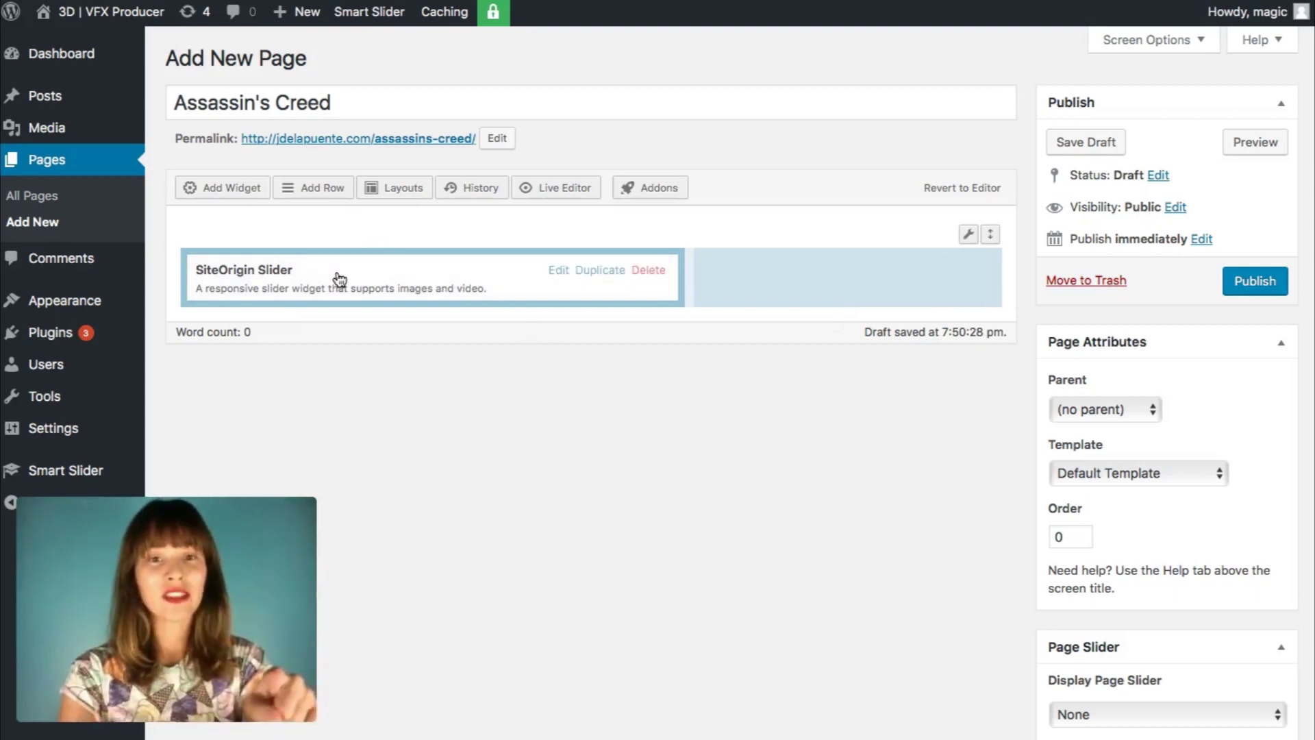
pyautogui.click(559, 271)
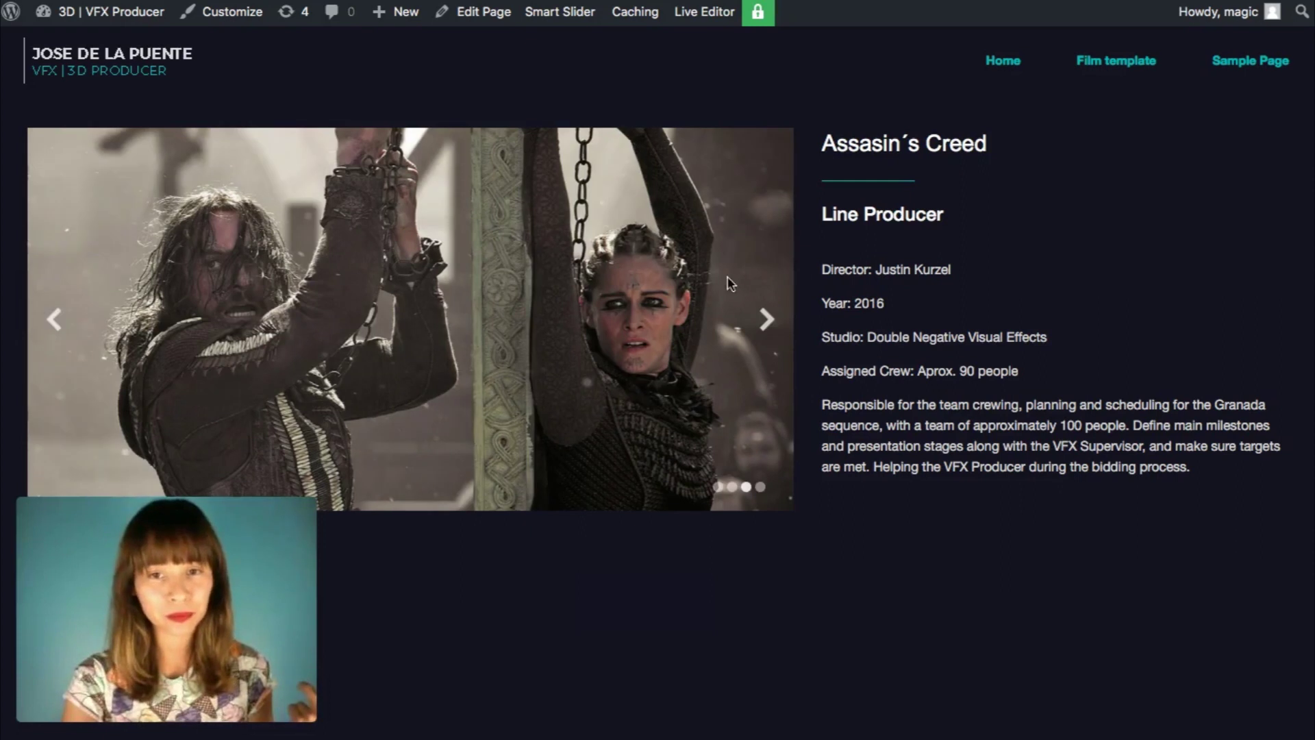
pyautogui.moveTo(770, 324)
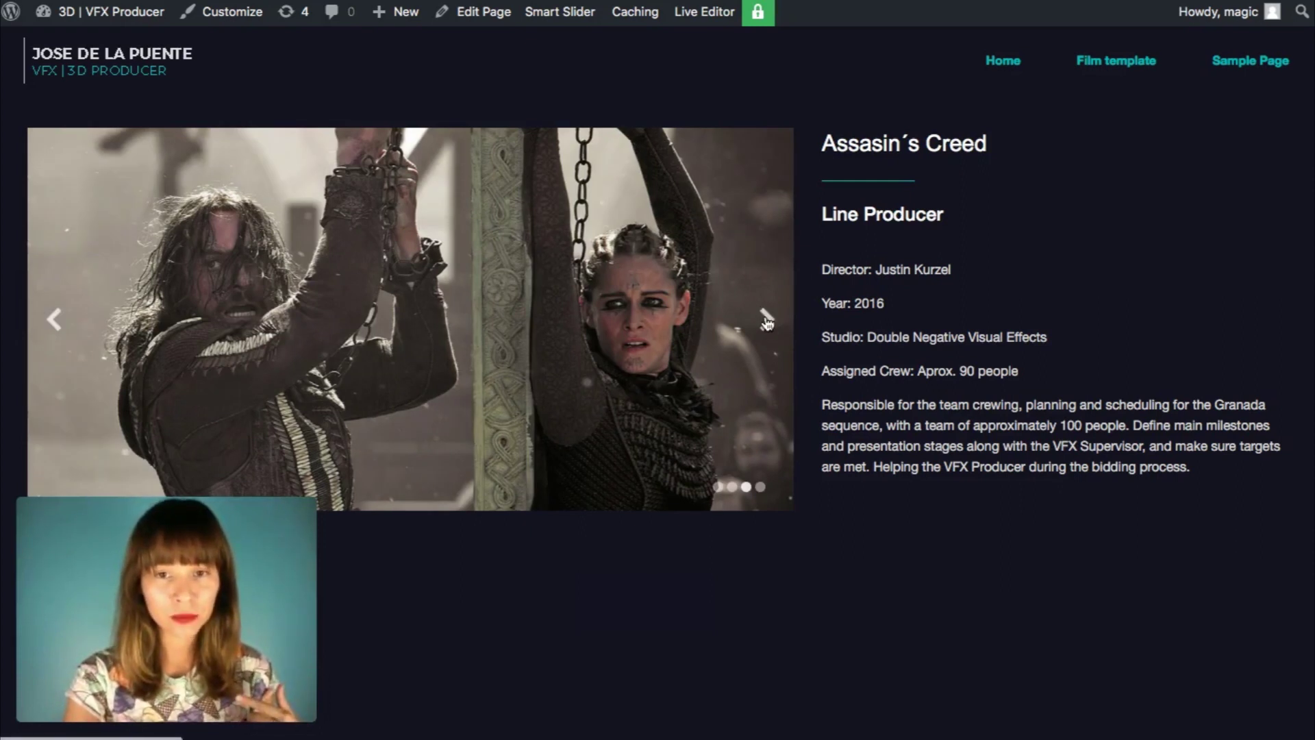
pyautogui.click(771, 332)
pyautogui.click(771, 333)
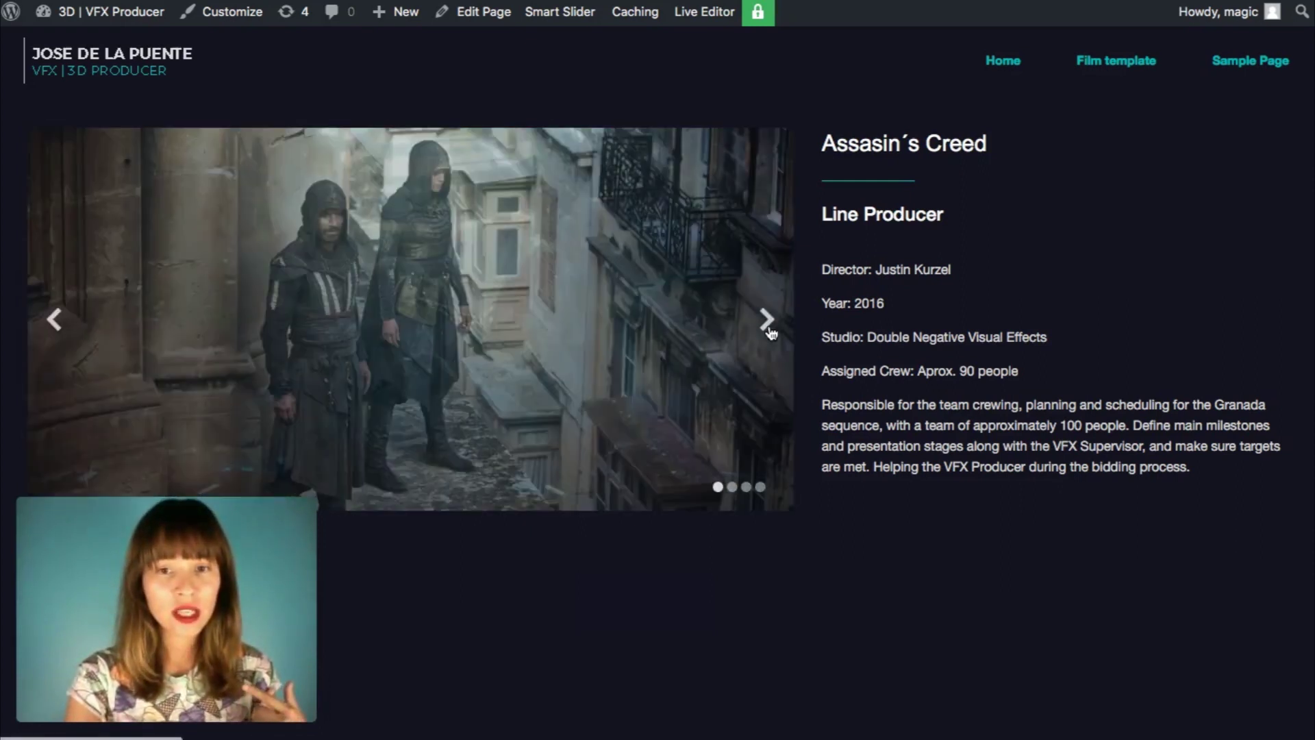
pyautogui.click(770, 332)
pyautogui.click(770, 332)
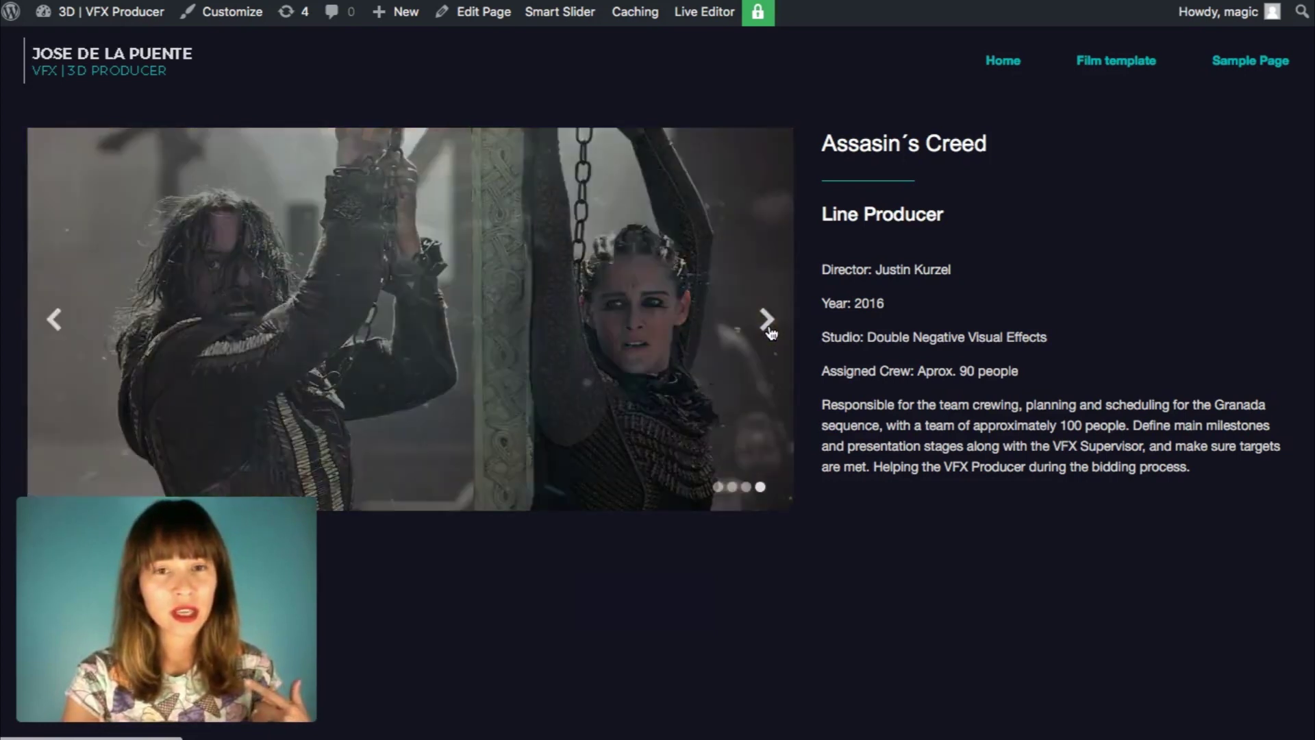
pyautogui.click(771, 332)
pyautogui.click(770, 332)
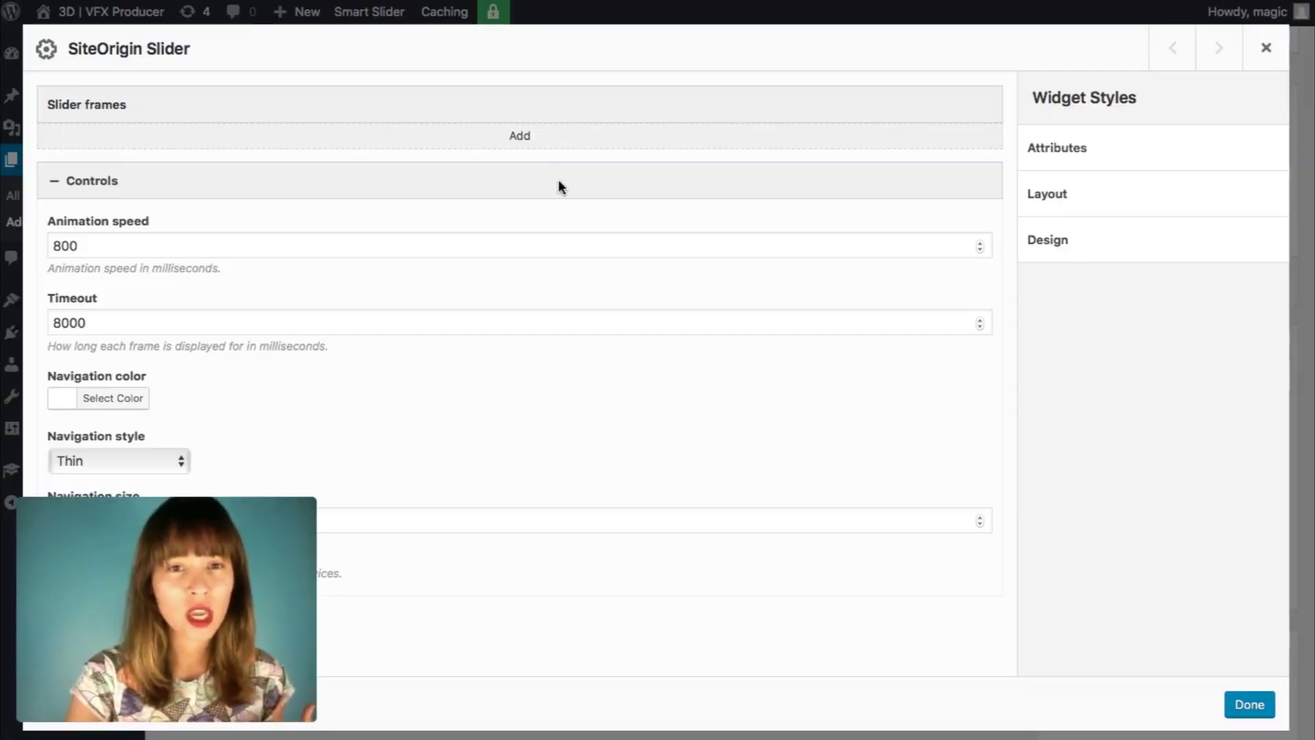
# Add one slider frame and expand it to review its empty background fields.
pyautogui.click(520, 137)
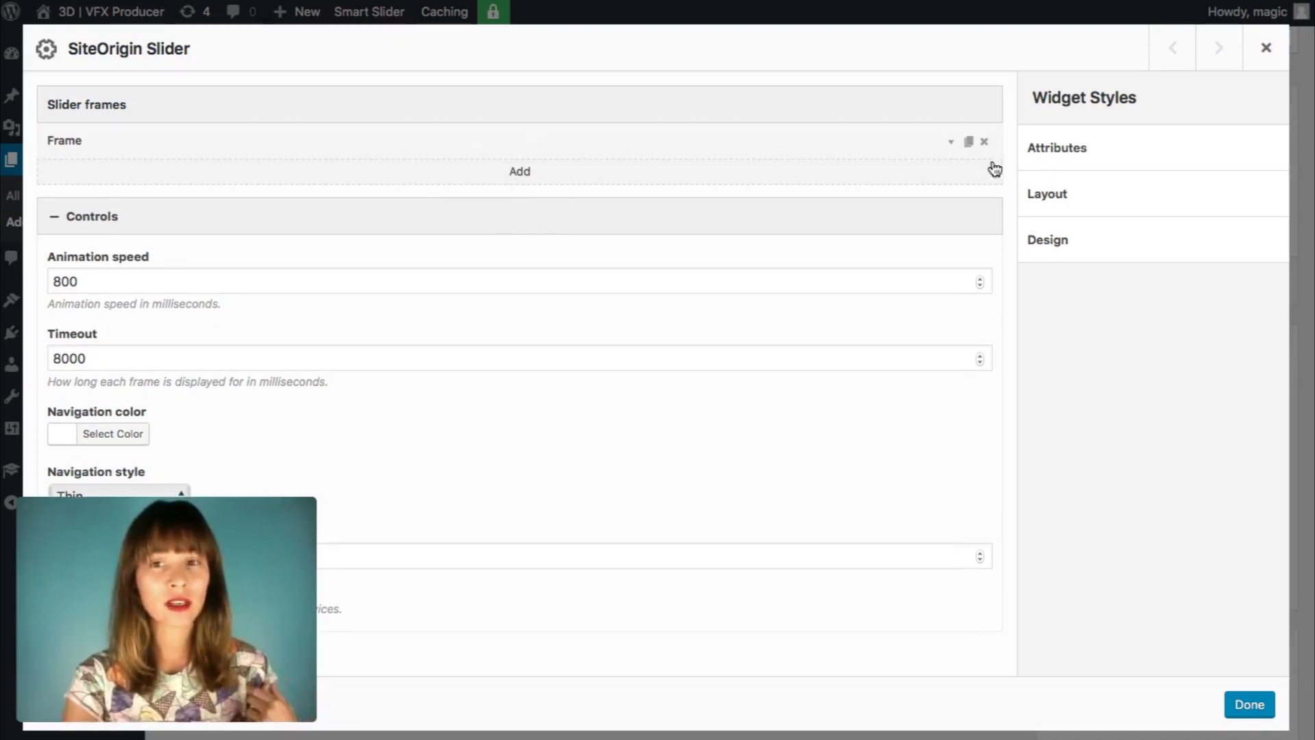
pyautogui.click(949, 144)
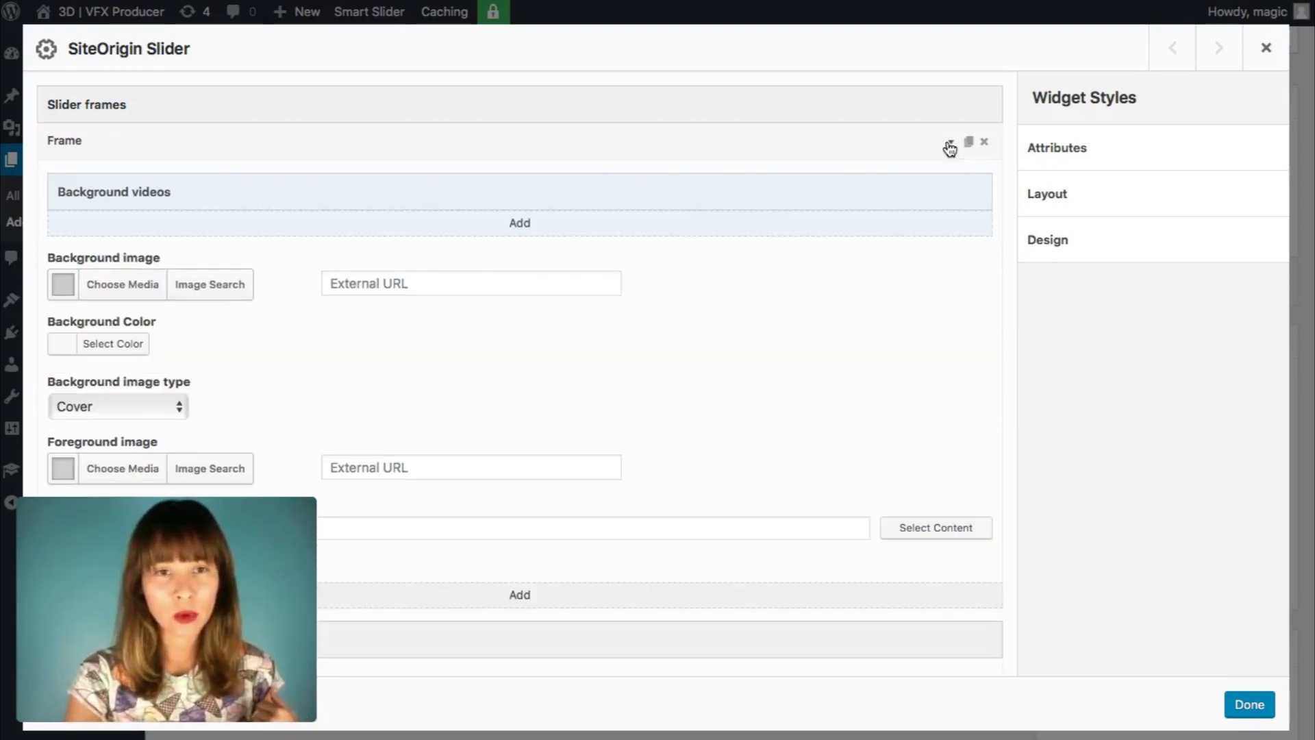
pyautogui.scroll(-1, 846, 343)
pyautogui.scroll(-3, 846, 344)
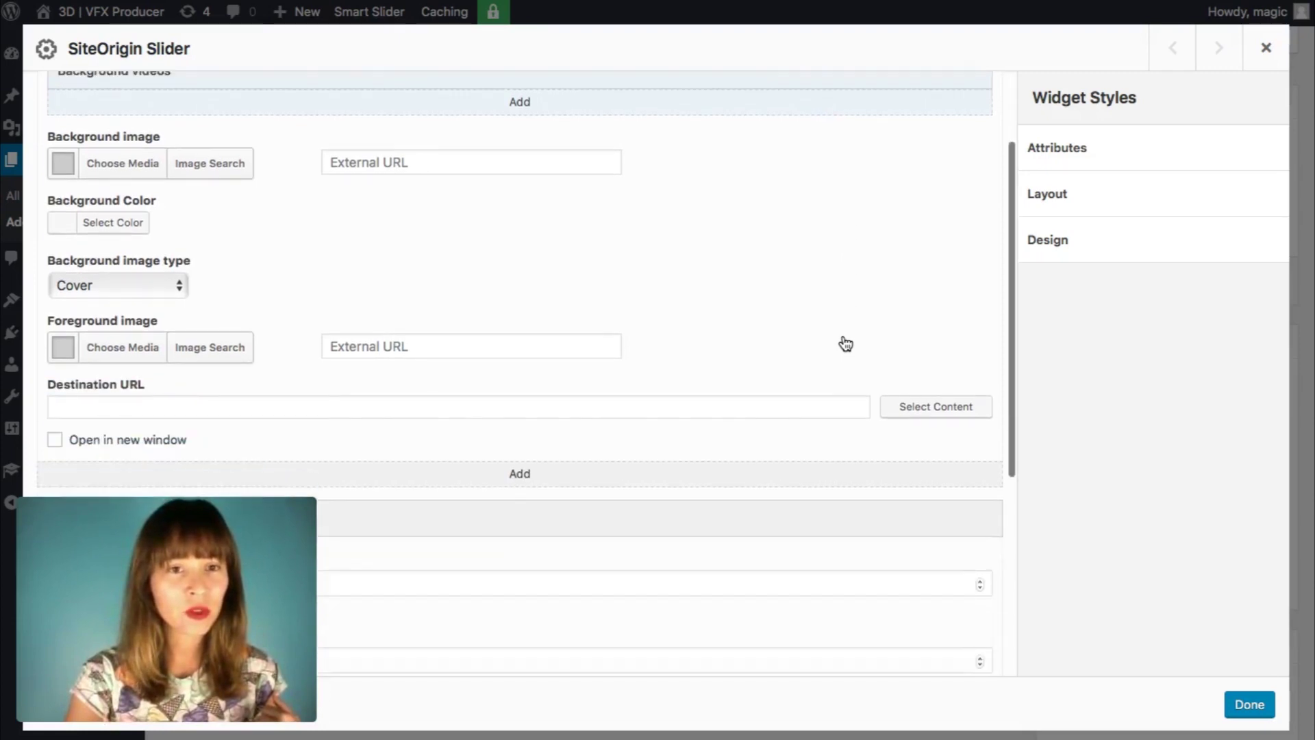
pyautogui.scroll(3, 846, 344)
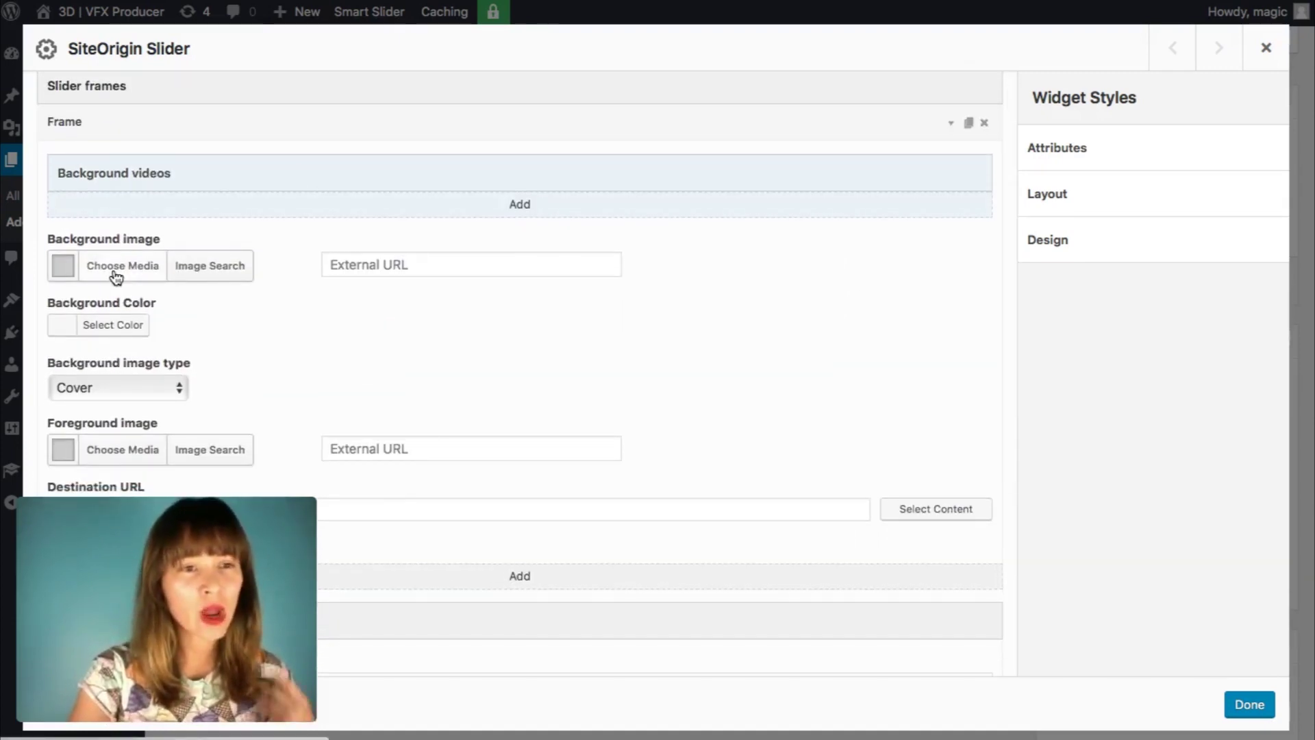
pyautogui.scroll(-2, 267, 296)
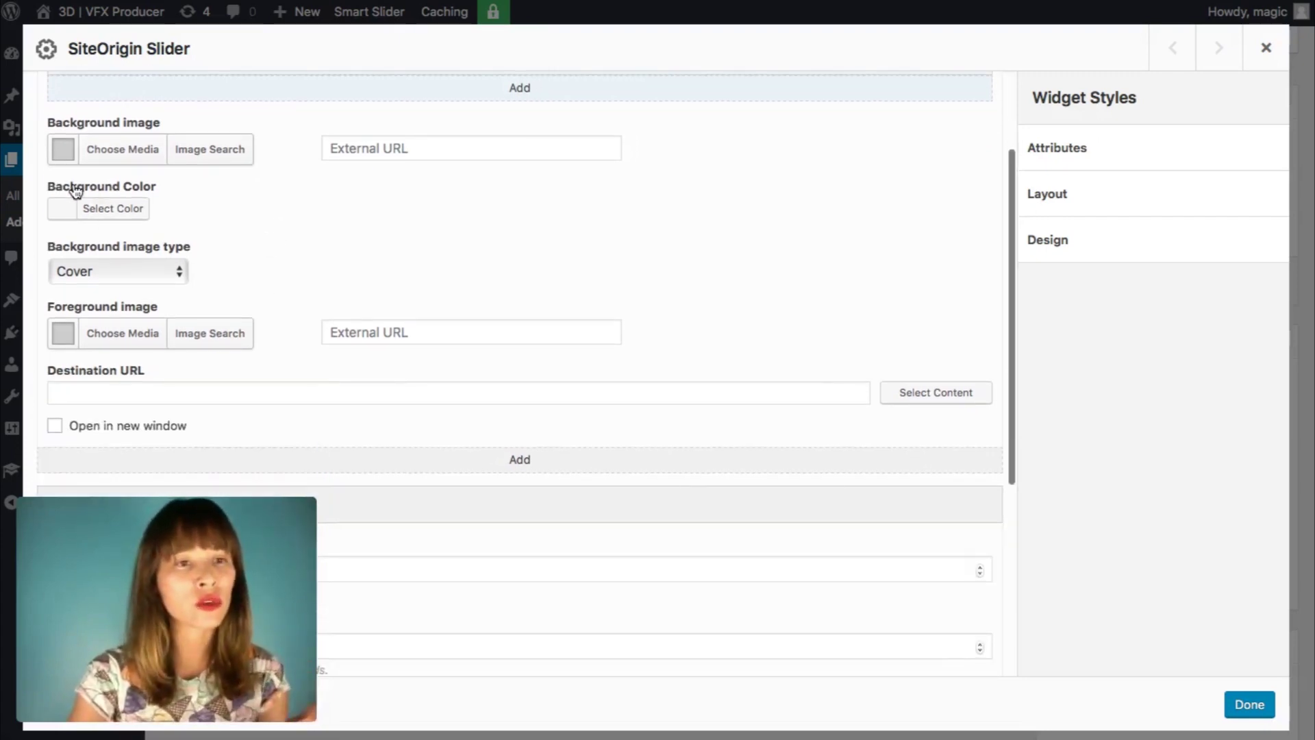
# Set the frame background to josedelapuente-assasins-creed2.jpg, keeping image type Cover.
pyautogui.click(113, 152)
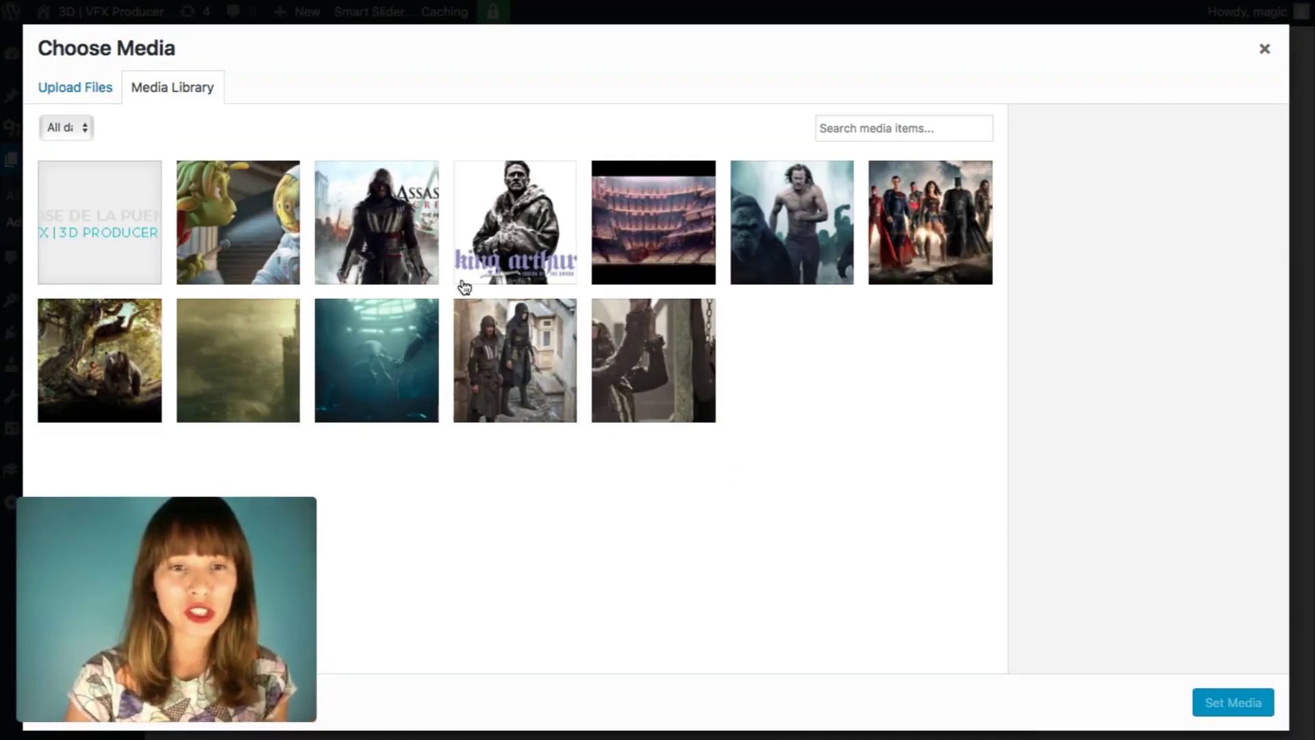
pyautogui.click(551, 396)
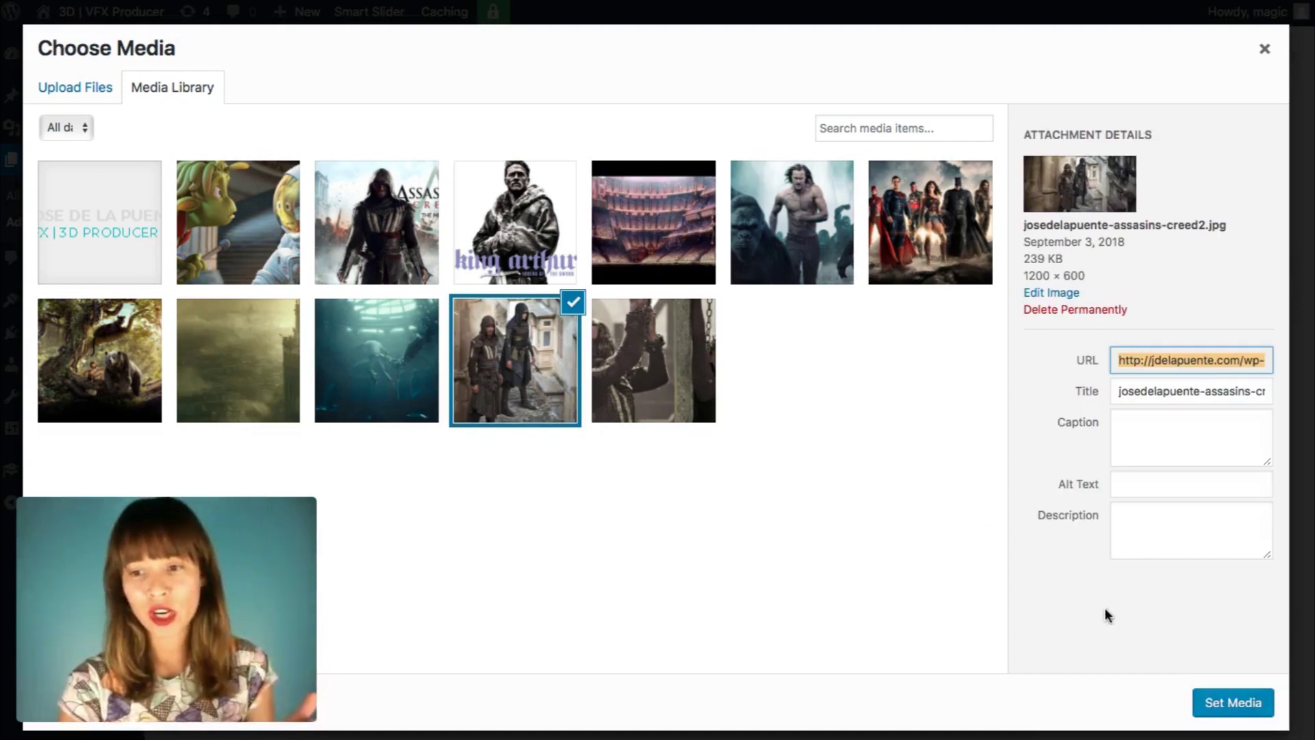
pyautogui.click(1221, 709)
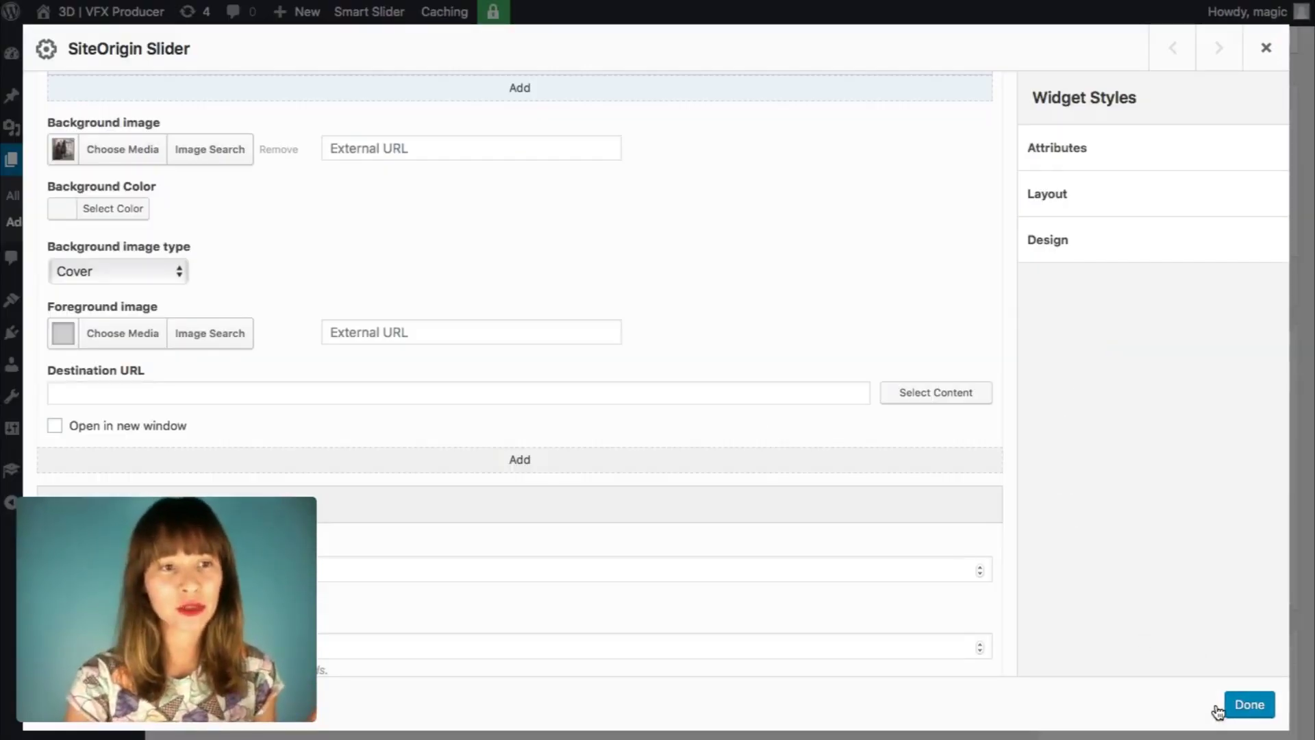
pyautogui.click(182, 274)
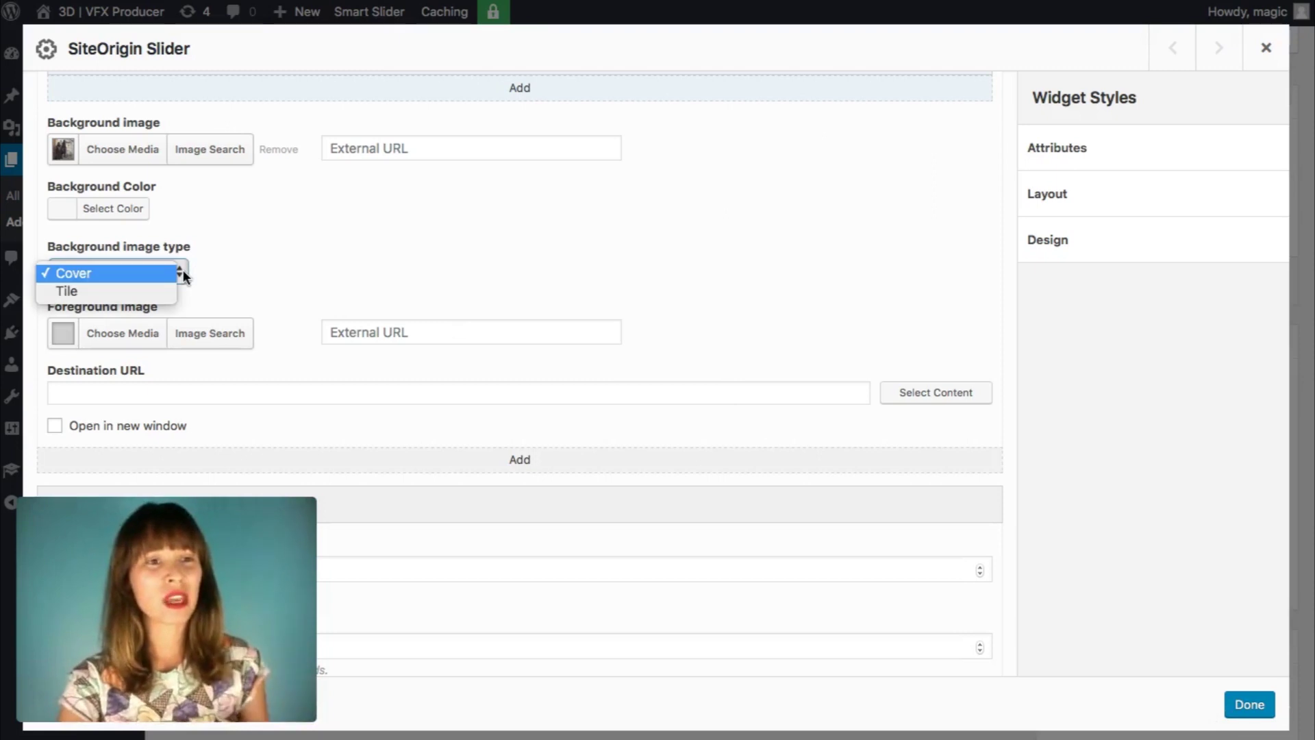
pyautogui.click(144, 241)
pyautogui.click(186, 268)
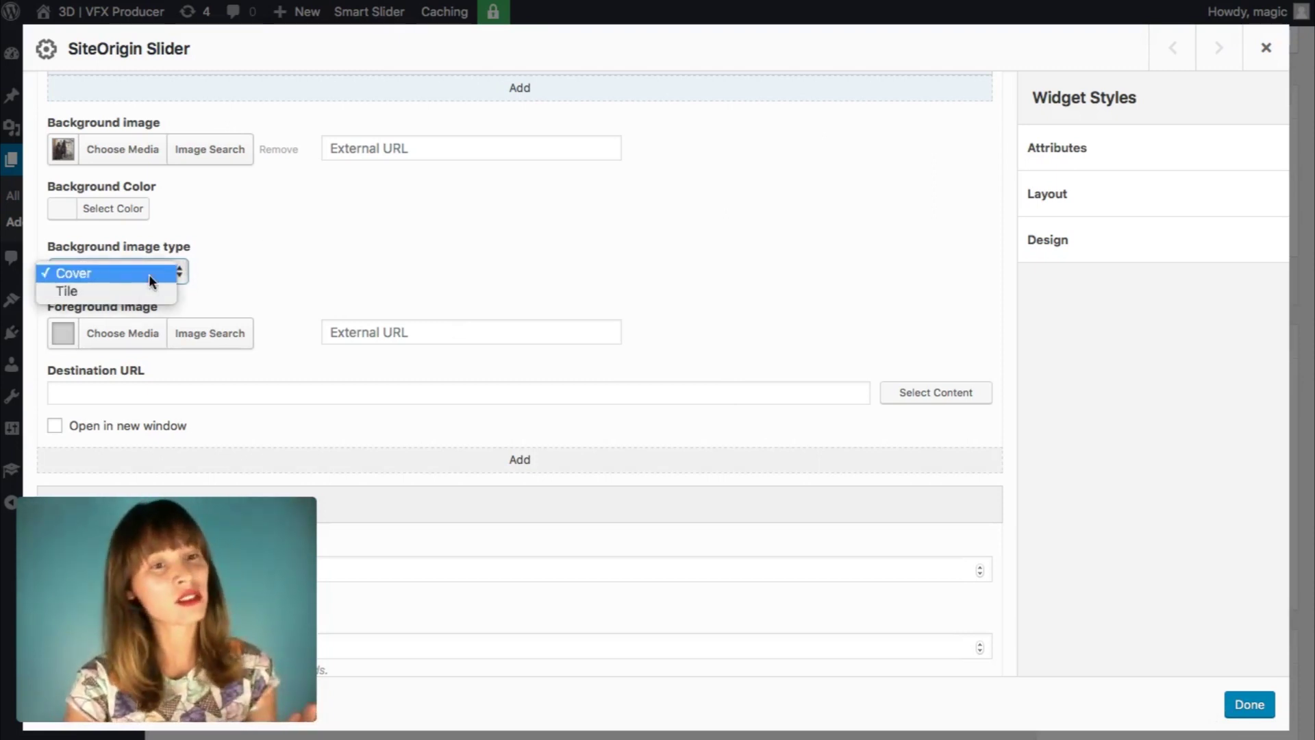
pyautogui.click(150, 273)
pyautogui.scroll(2, 499, 272)
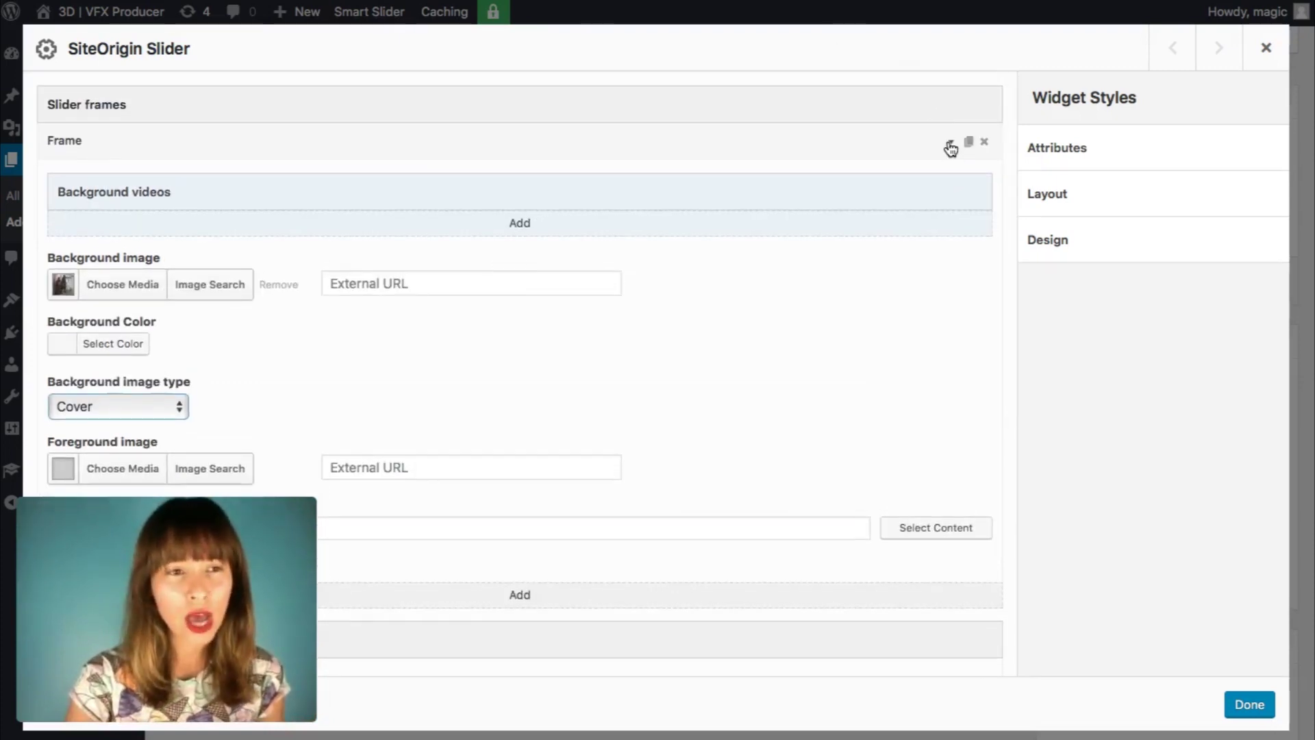
# Re-expand the first frame to check its image settings, then fold it away.
pyautogui.click(950, 147)
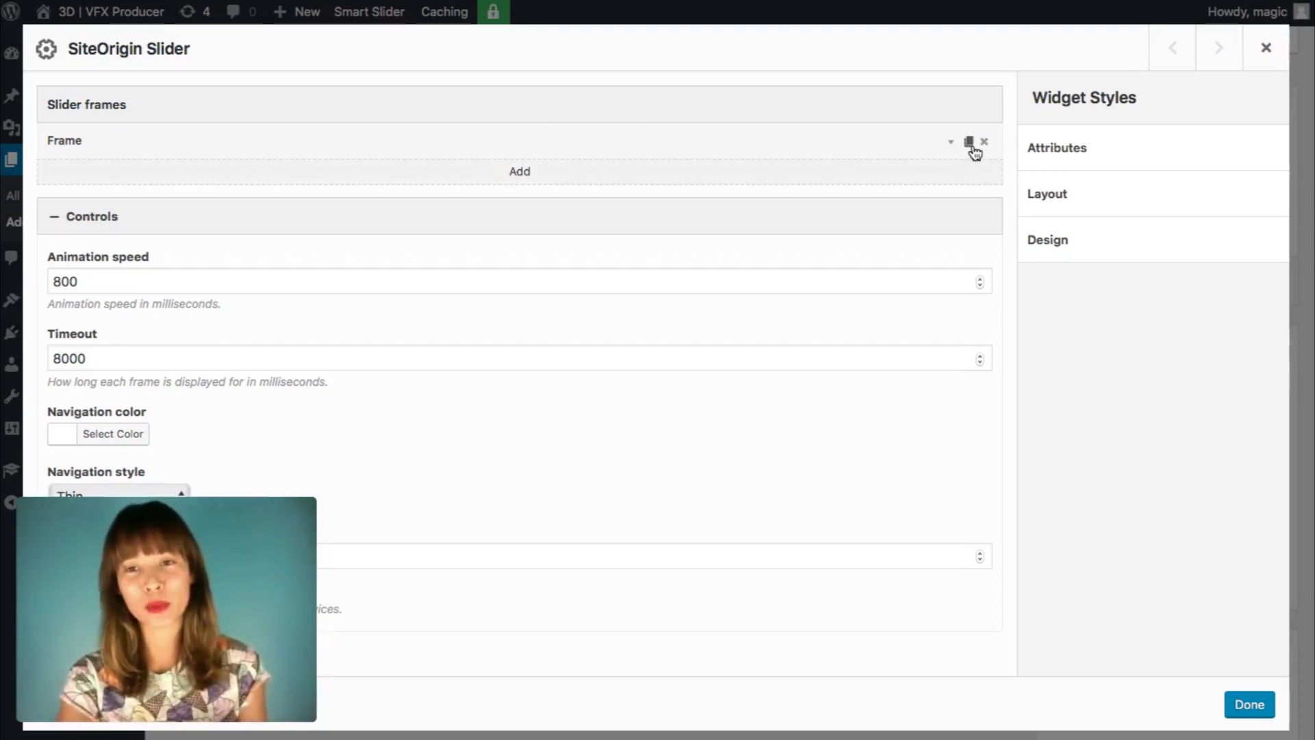
pyautogui.click(952, 144)
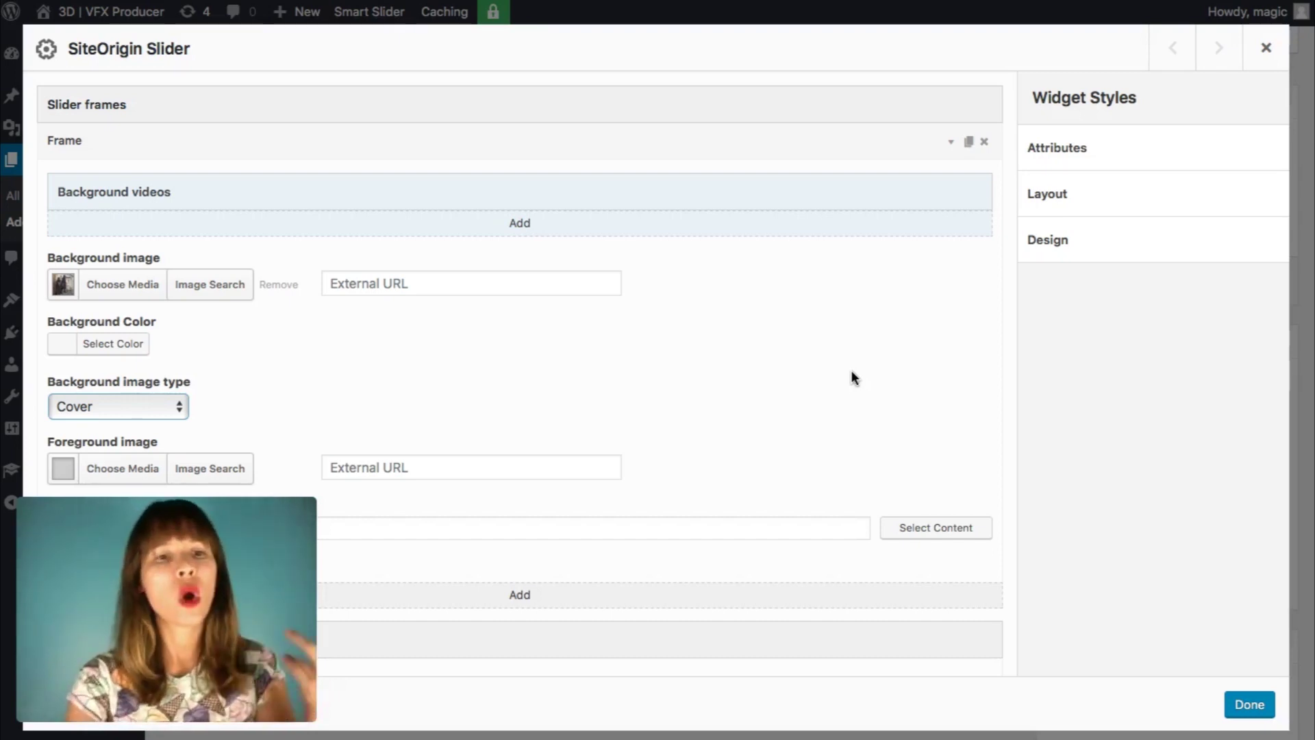
pyautogui.scroll(-3, 851, 378)
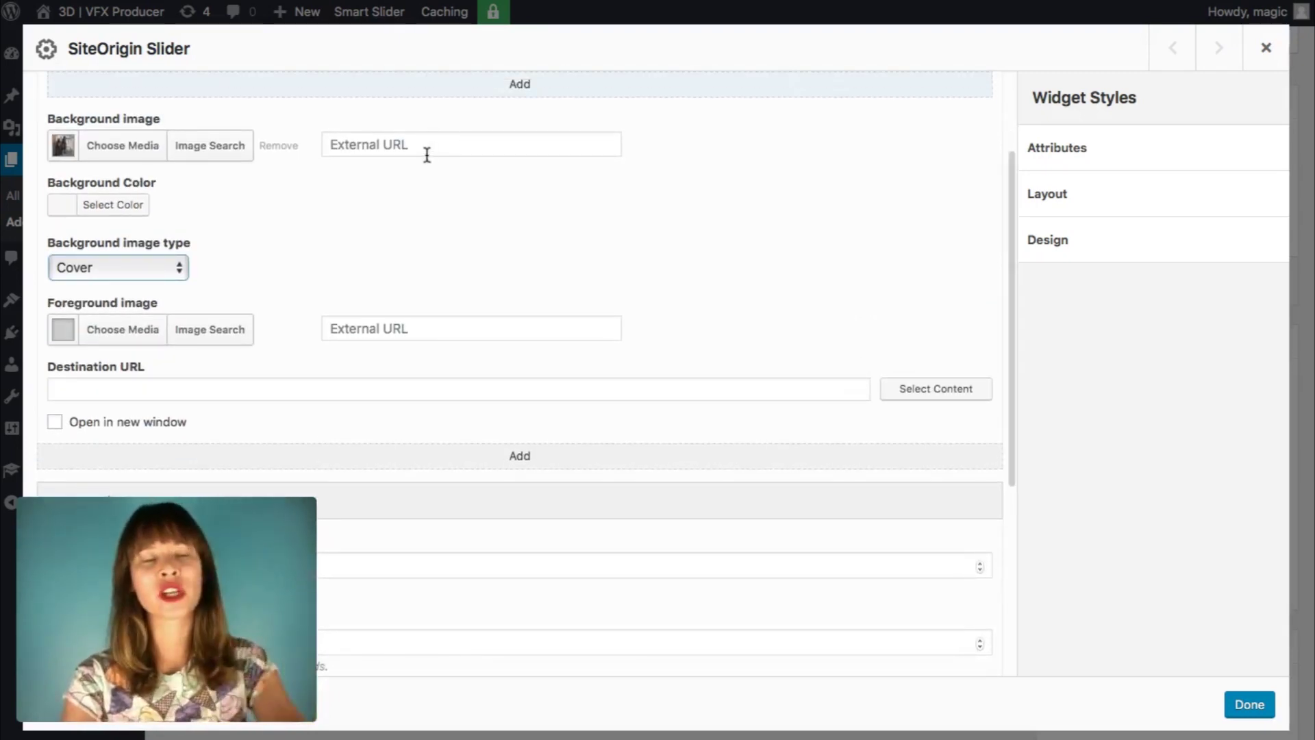
pyautogui.scroll(3, 705, 233)
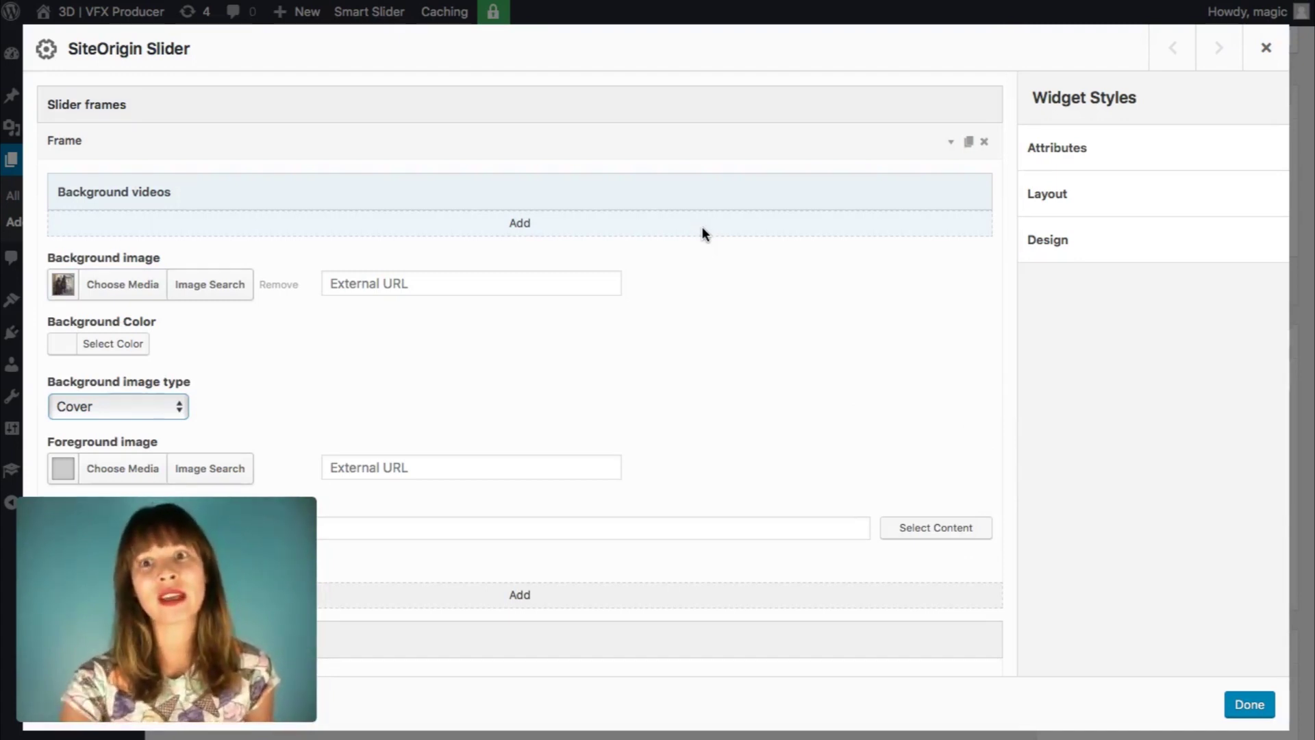
pyautogui.click(950, 143)
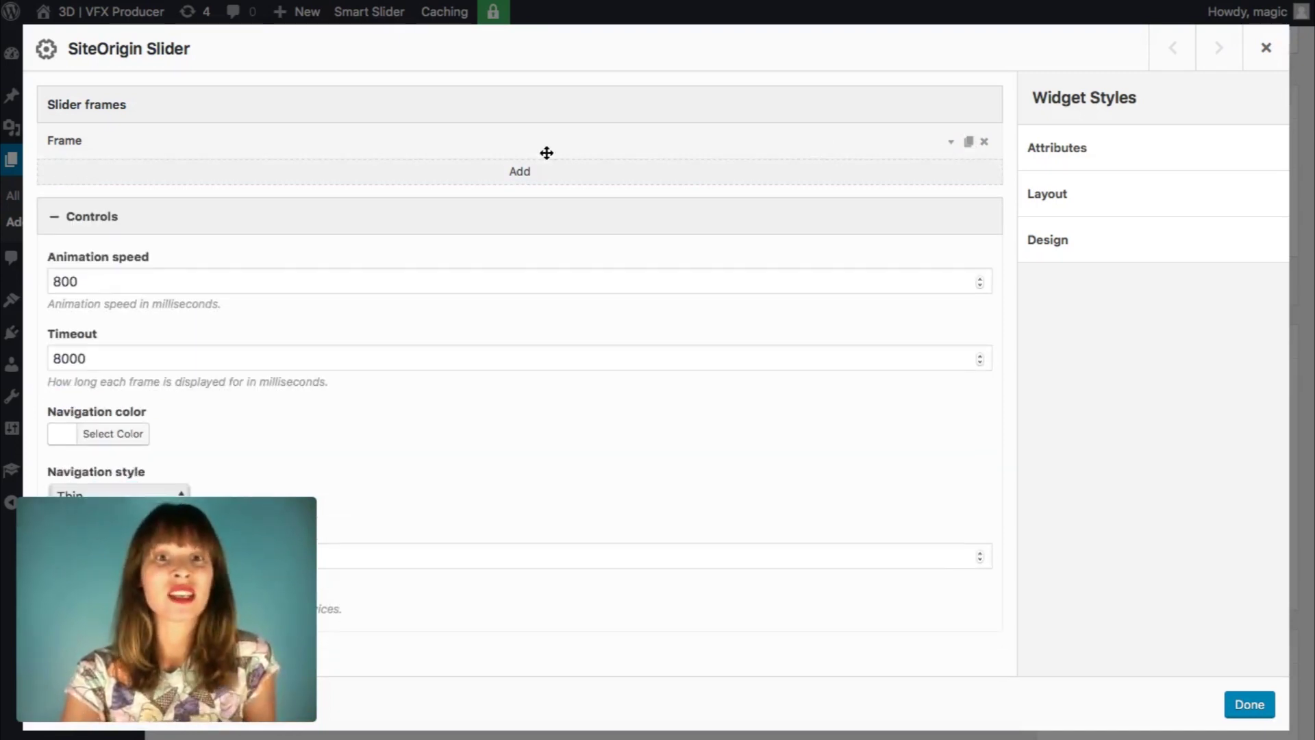
pyautogui.click(951, 143)
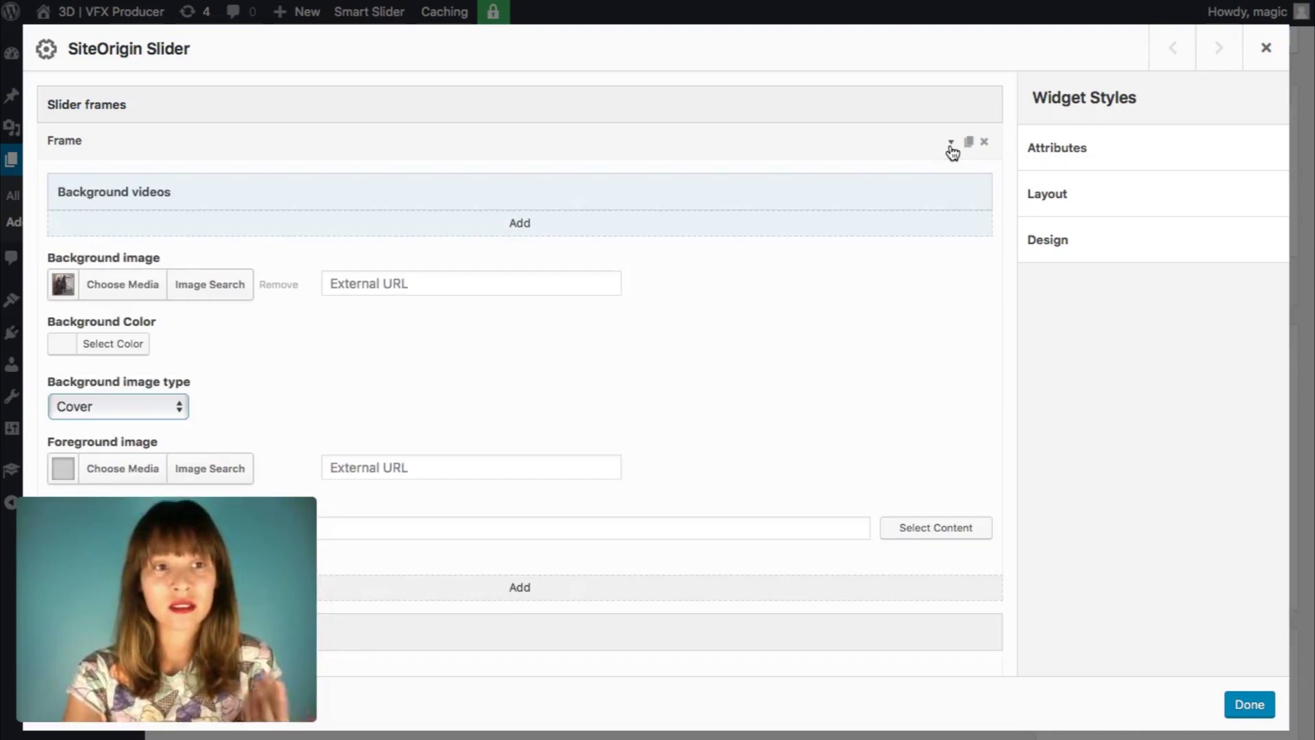
pyautogui.click(951, 145)
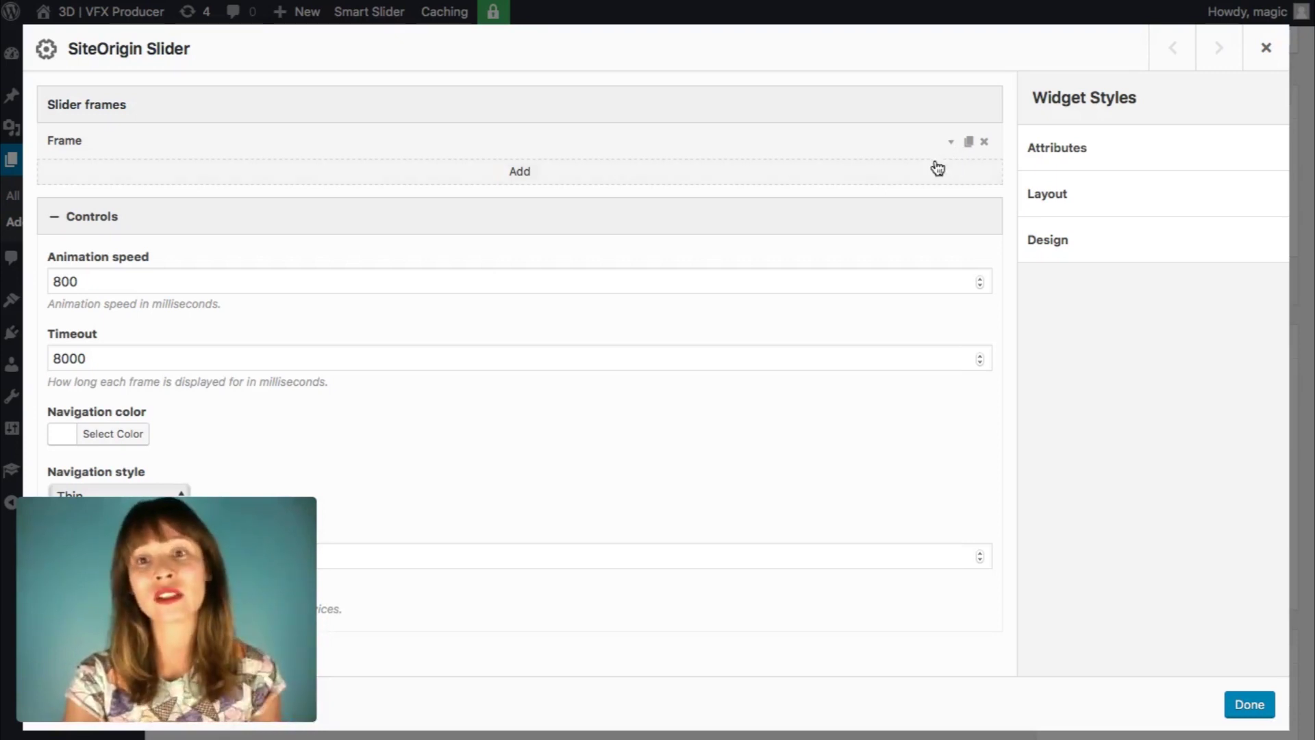
# Duplicate the frame and give the copy background josedelapuente-assasins-creed3.jpg.
pyautogui.click(967, 145)
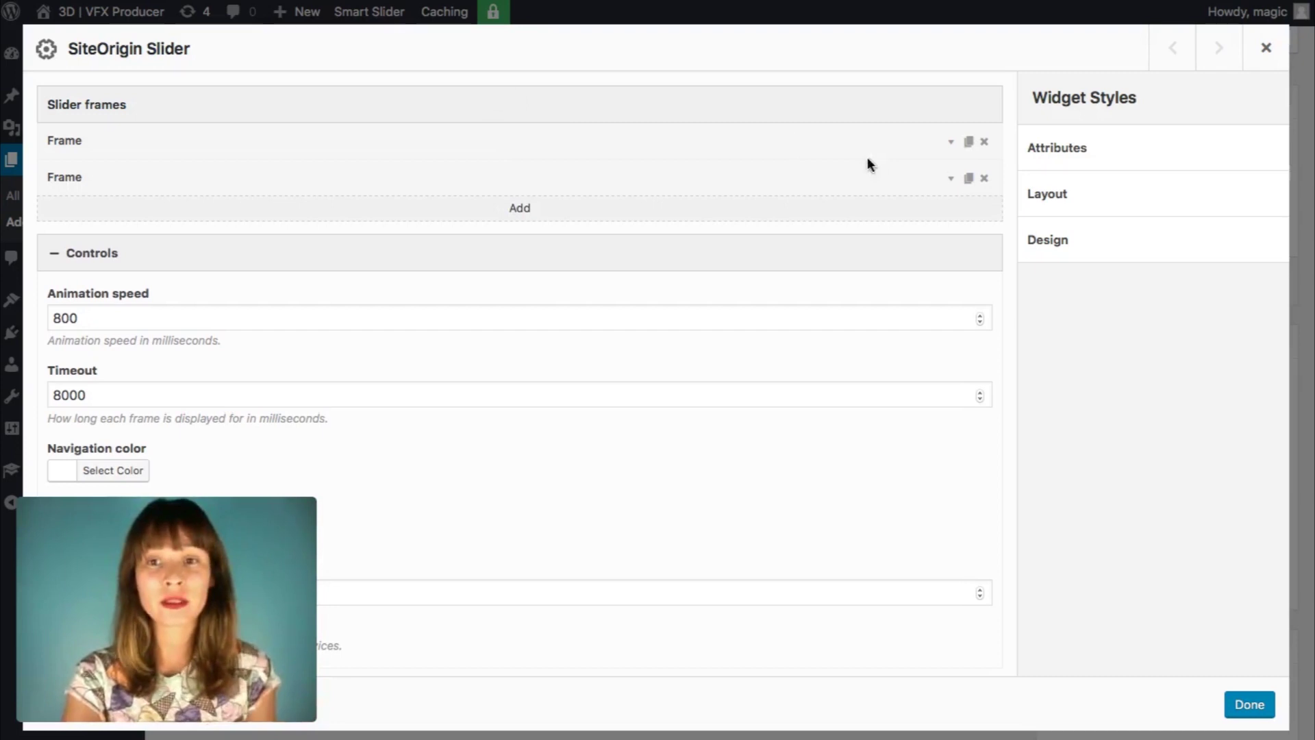
pyautogui.click(948, 189)
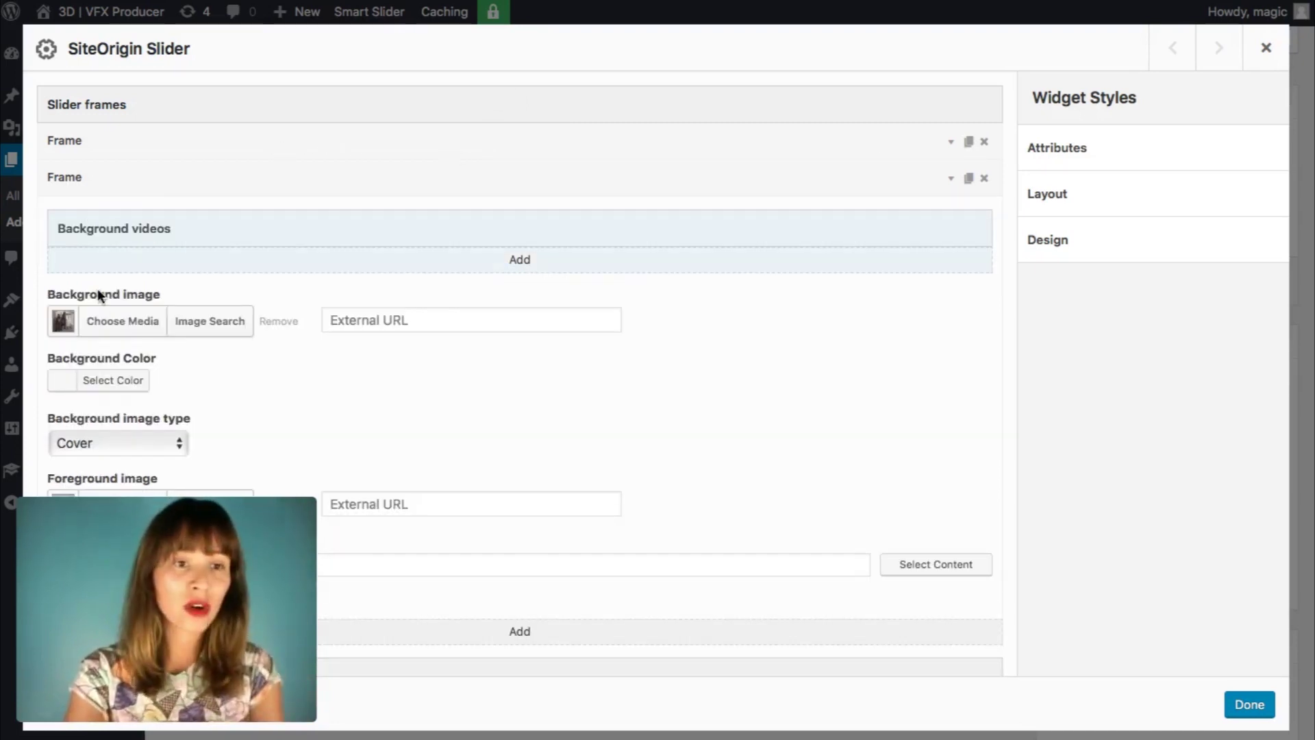
pyautogui.click(94, 337)
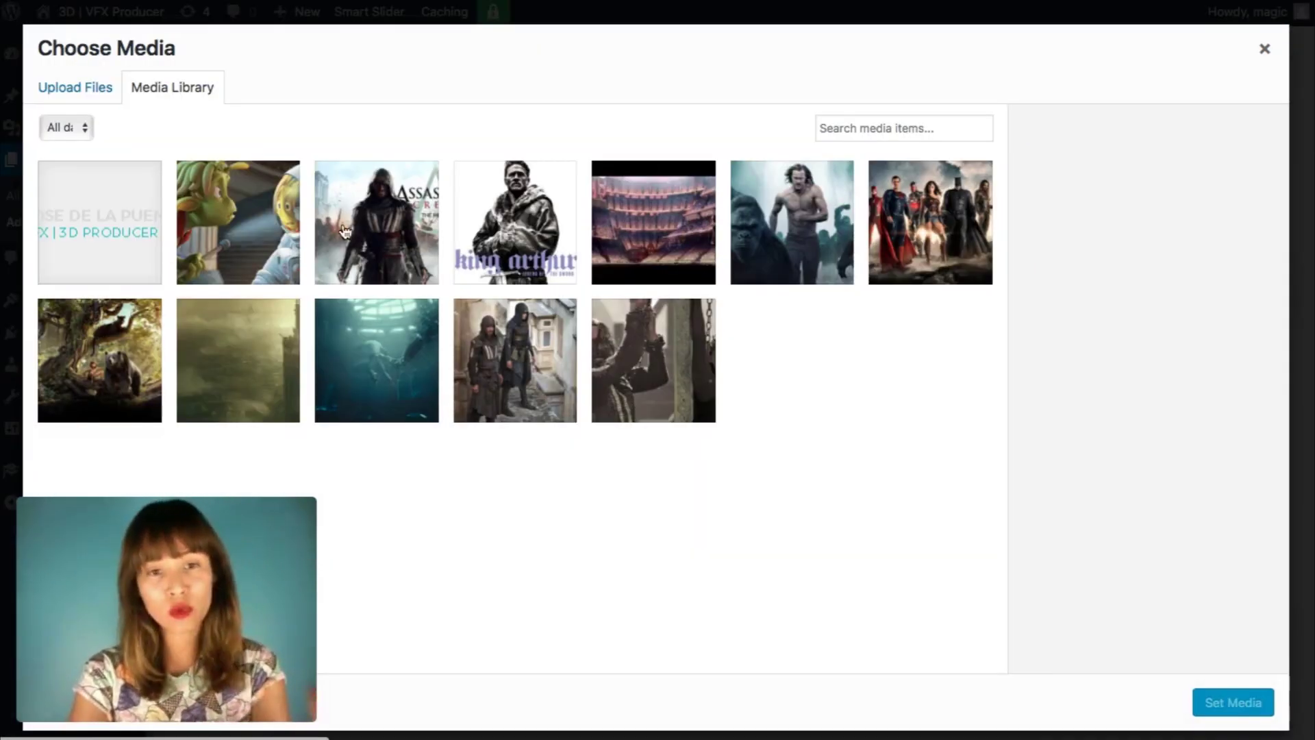
pyautogui.click(395, 381)
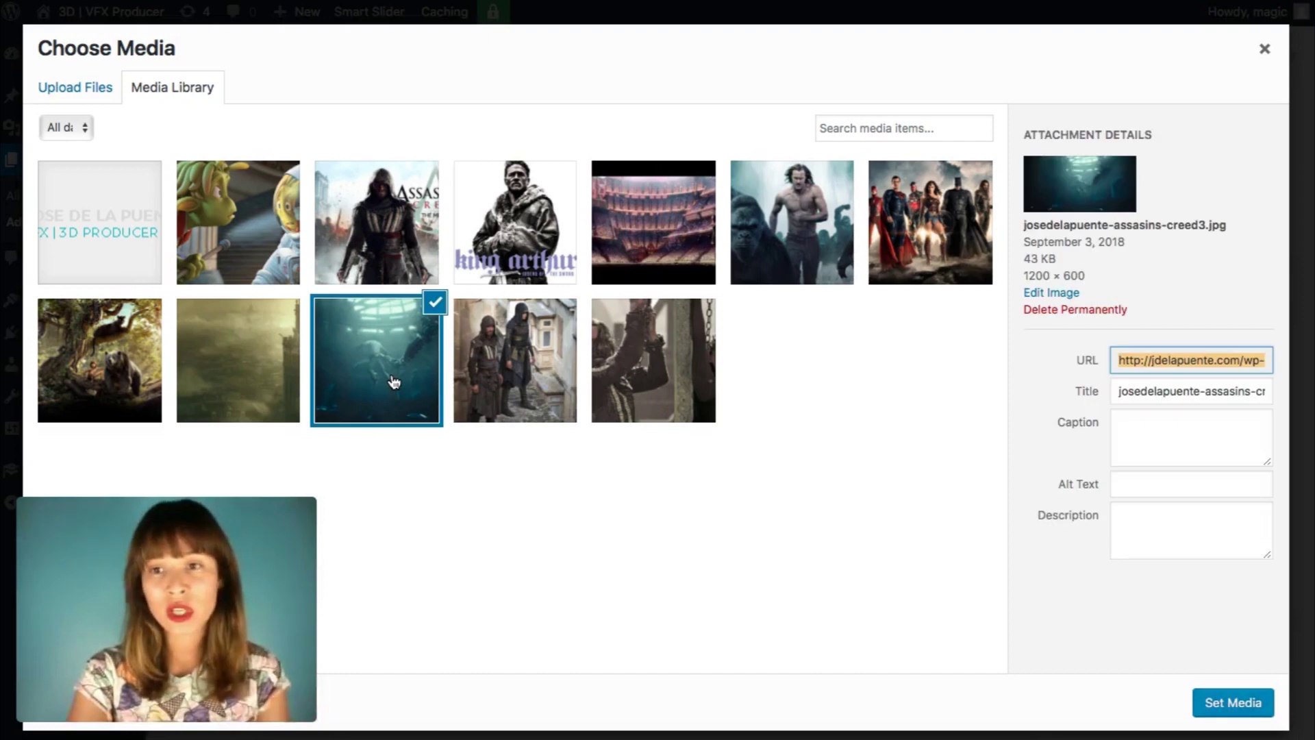
pyautogui.click(1214, 707)
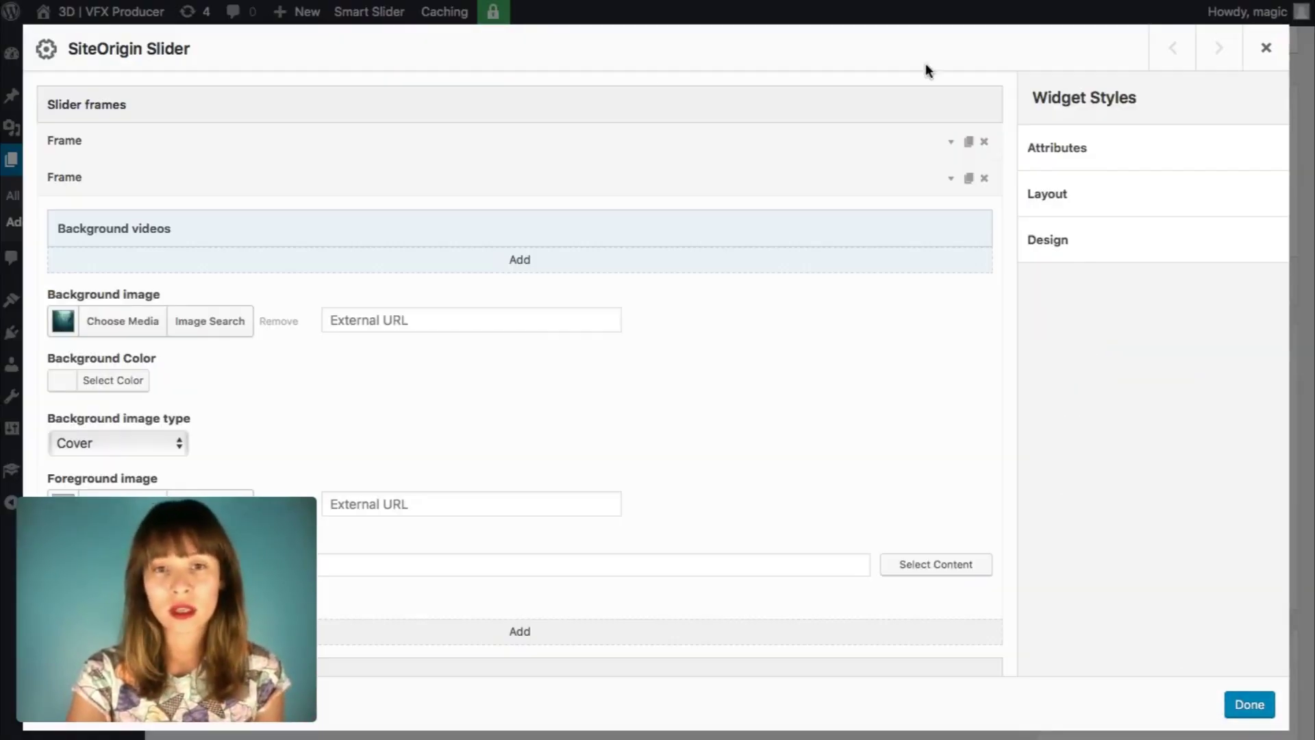
pyautogui.click(951, 179)
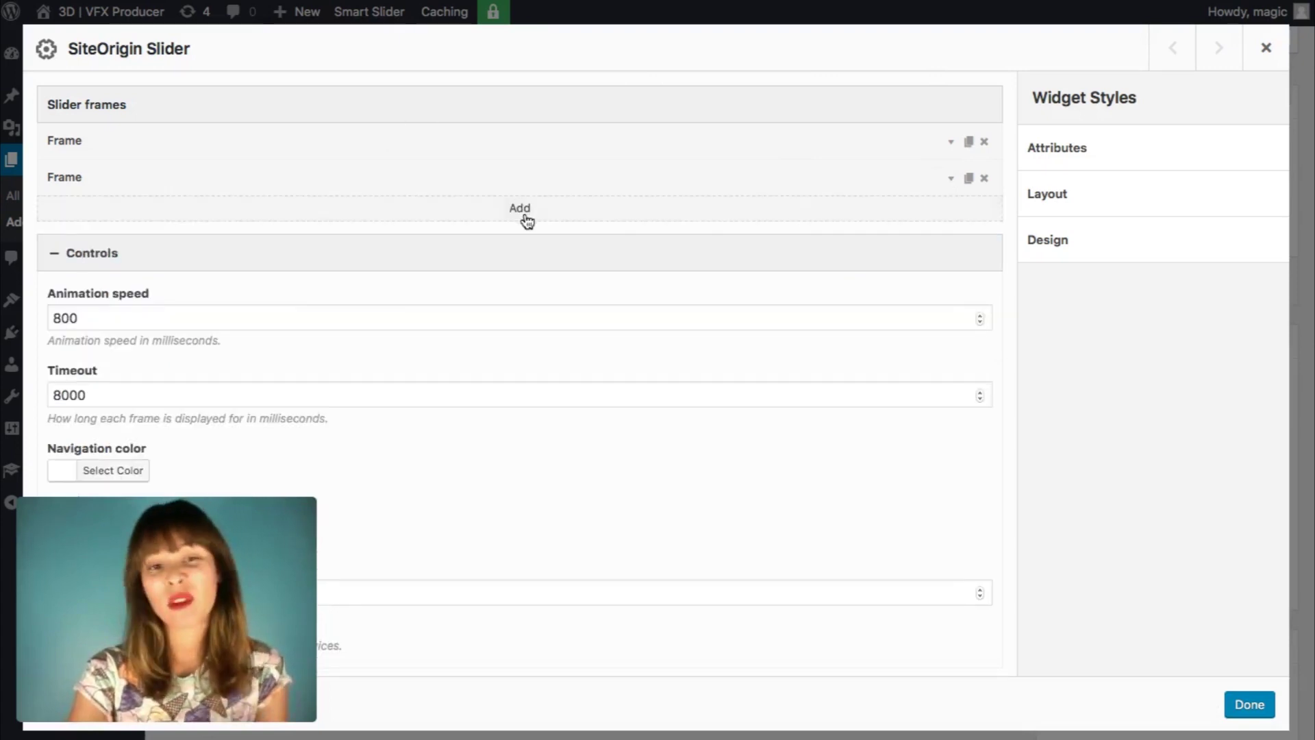
# Add a third frame with a second-row library picture as its background.
pyautogui.click(526, 219)
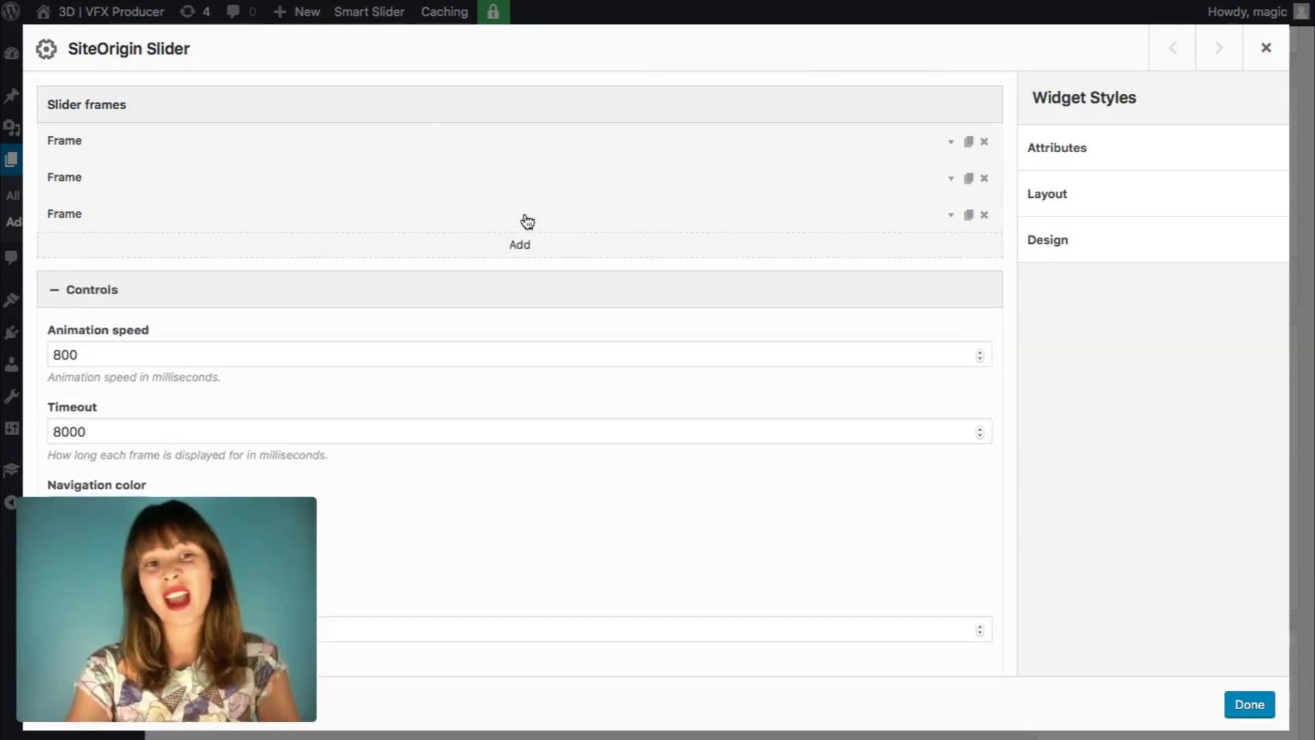
pyautogui.click(950, 218)
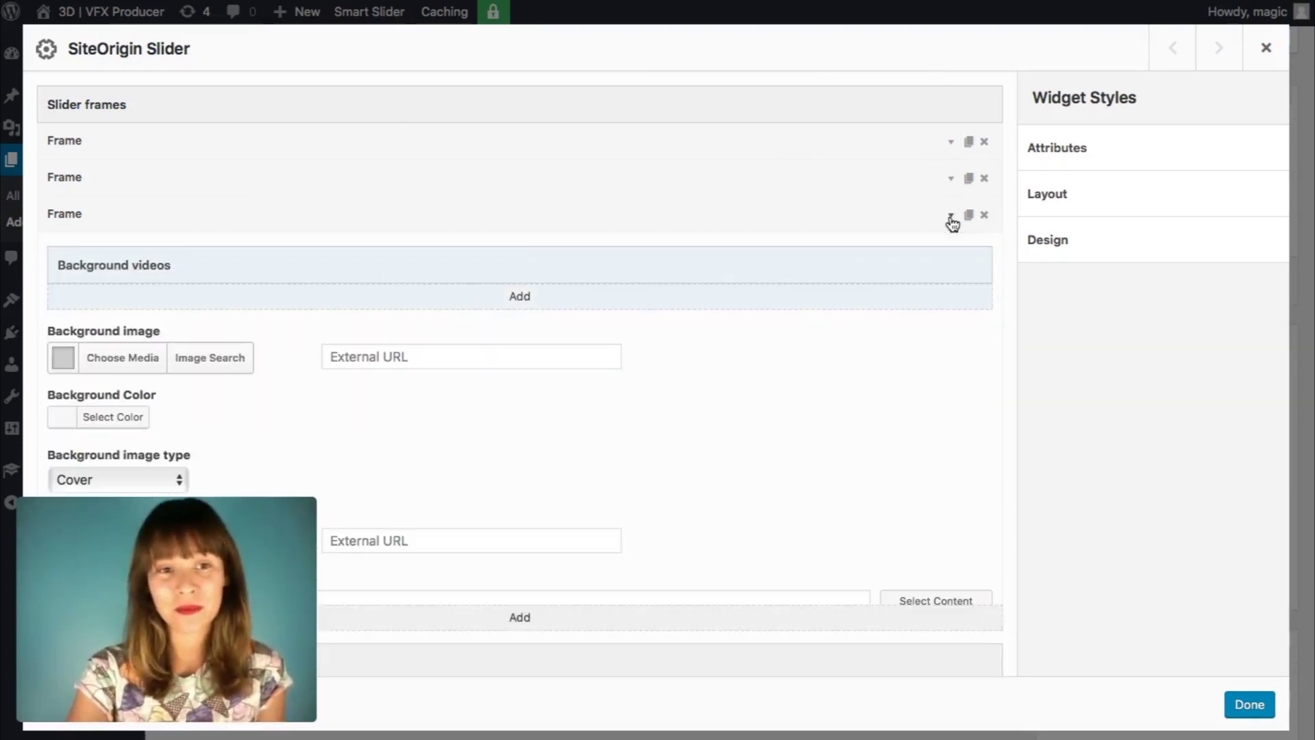
pyautogui.click(117, 365)
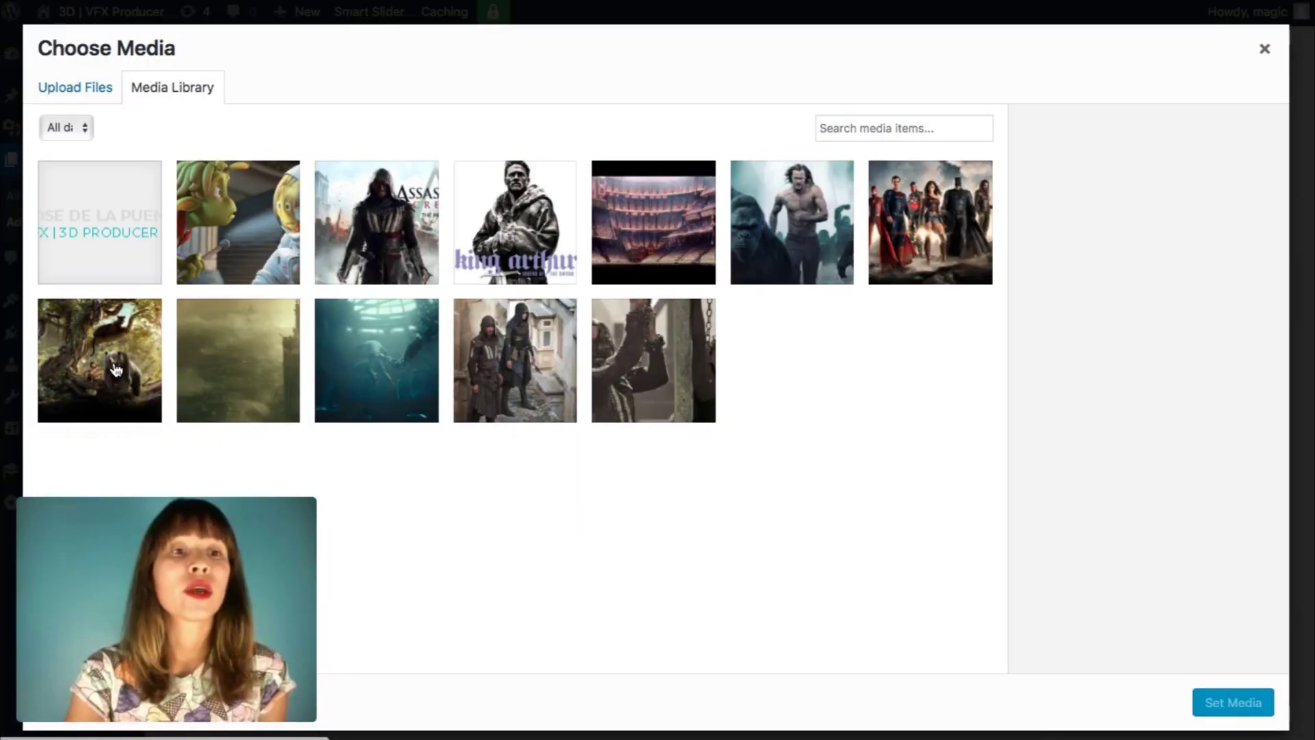
pyautogui.click(278, 398)
pyautogui.click(1242, 709)
pyautogui.click(953, 217)
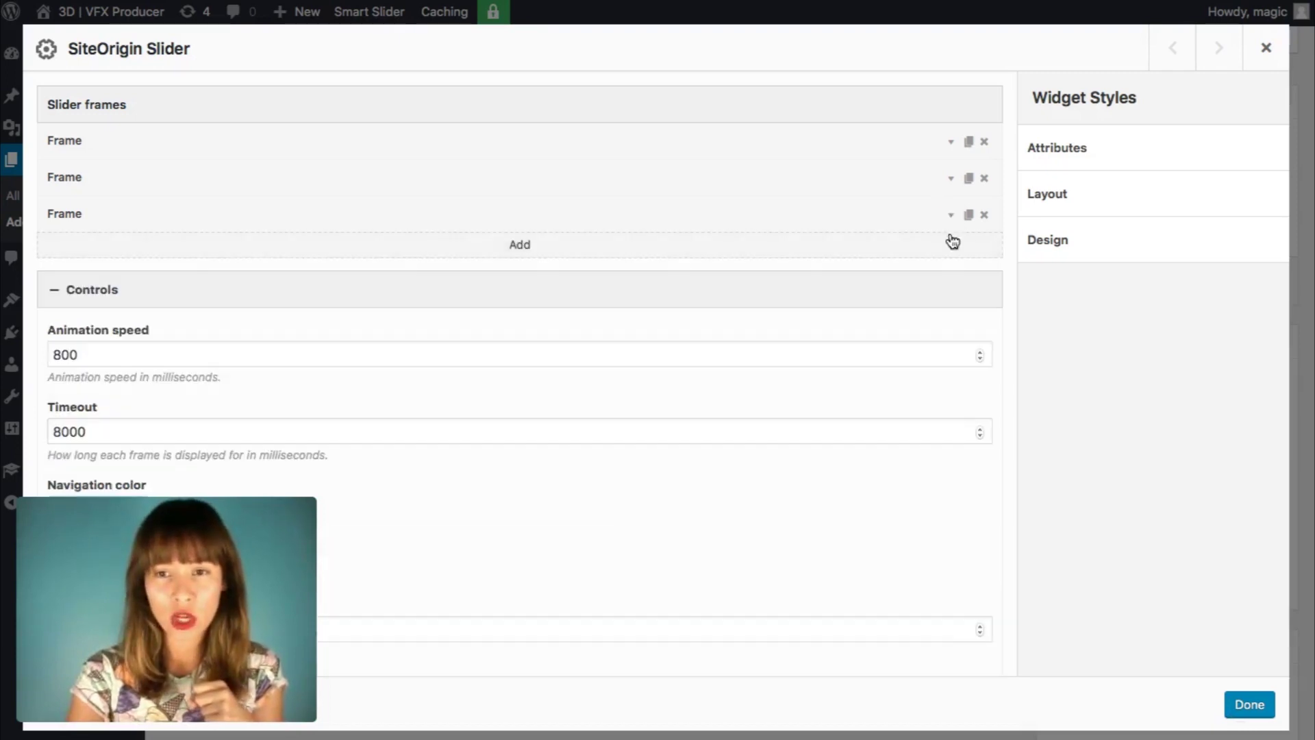
# Add a fourth frame with the last library picture as its background.
pyautogui.click(527, 245)
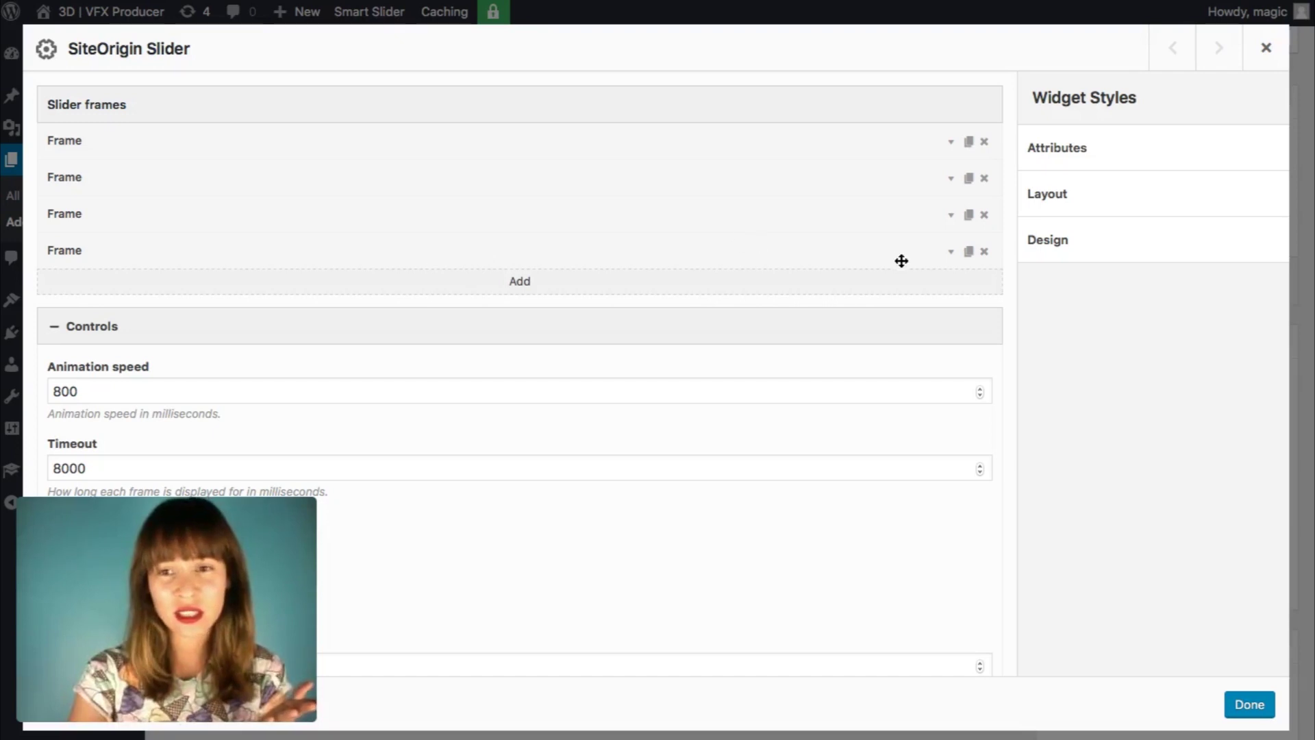
pyautogui.click(951, 255)
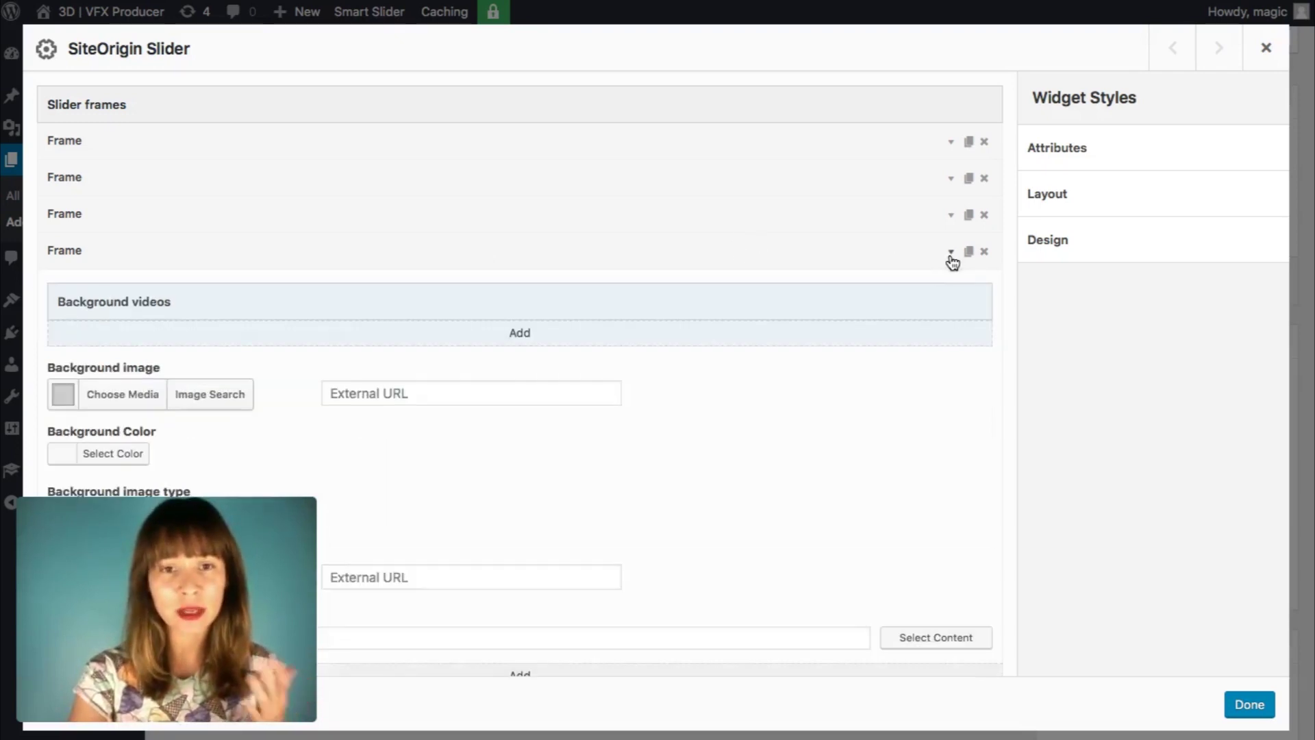
pyautogui.click(115, 396)
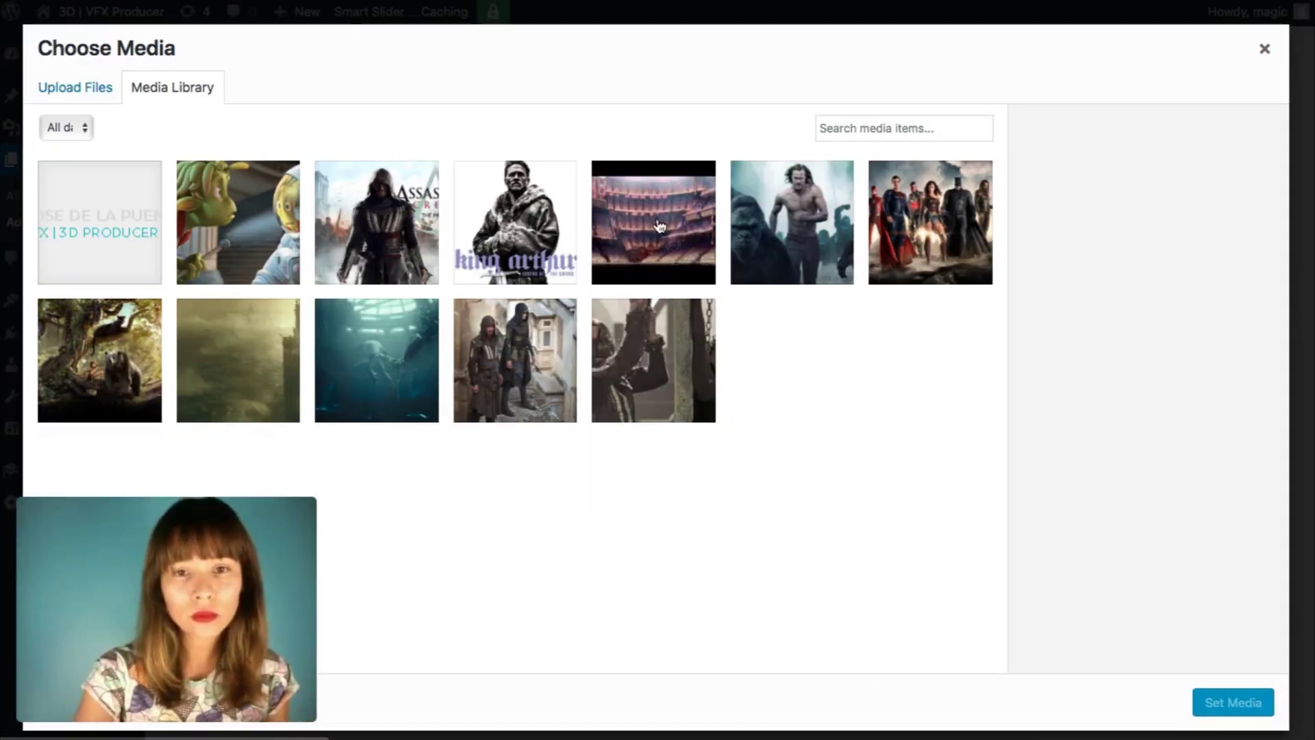
pyautogui.click(634, 385)
pyautogui.click(1242, 705)
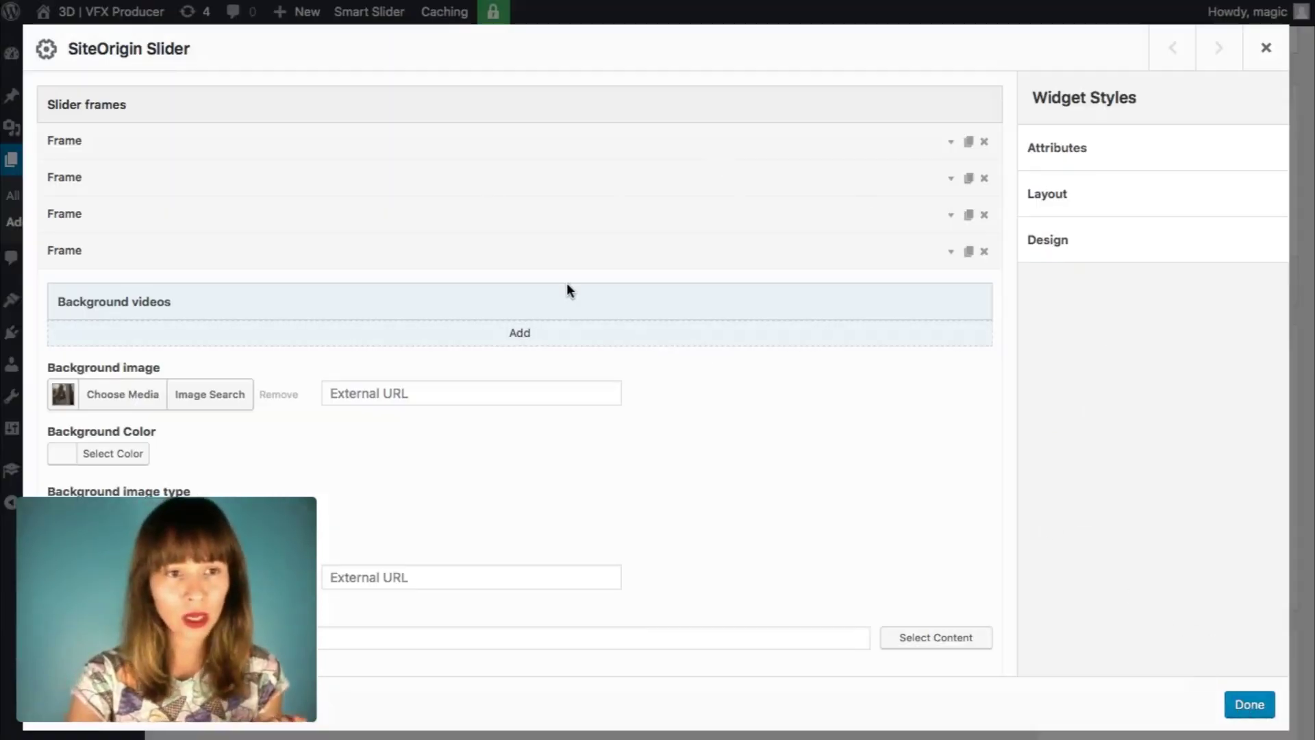
pyautogui.scroll(-3, 566, 287)
# Keep speed 800, timeout 8000 and Thin navigation, then close the SiteOrigin Slider settings.
pyautogui.scroll(3, 566, 288)
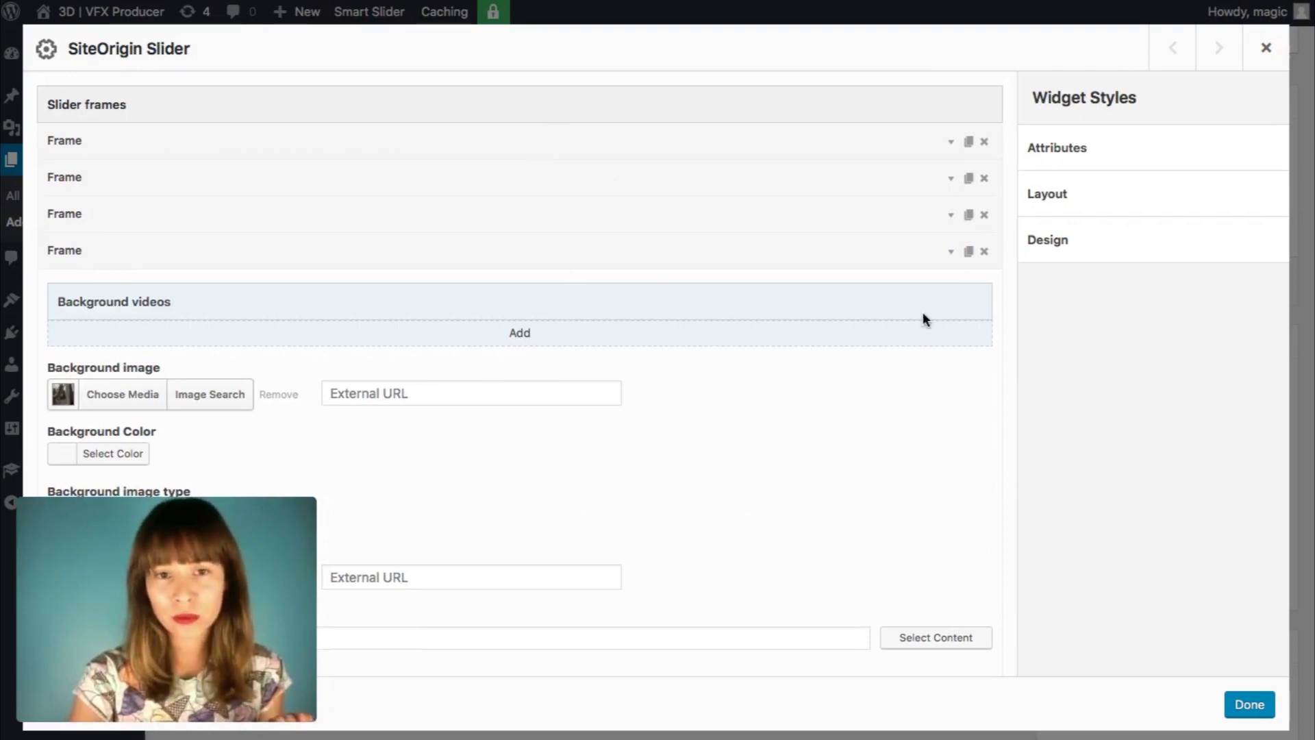
pyautogui.scroll(-5, 924, 318)
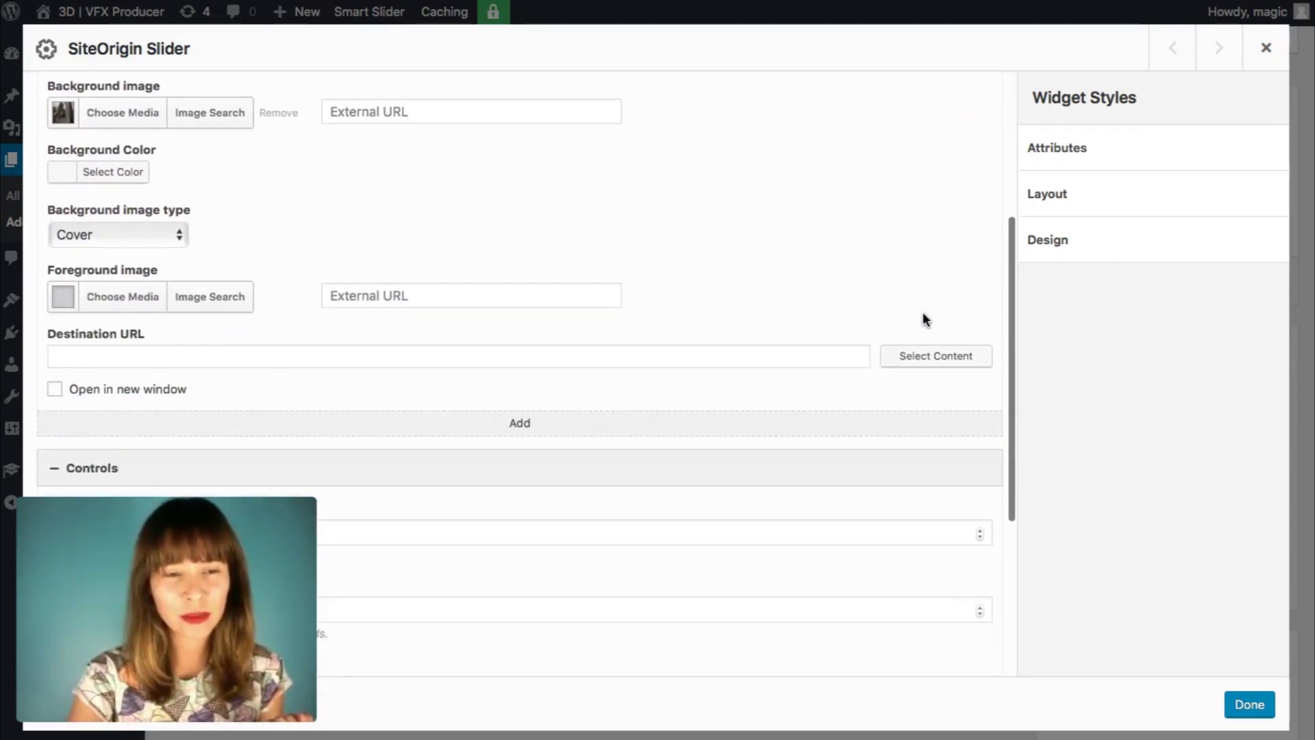
pyautogui.scroll(-5, 924, 318)
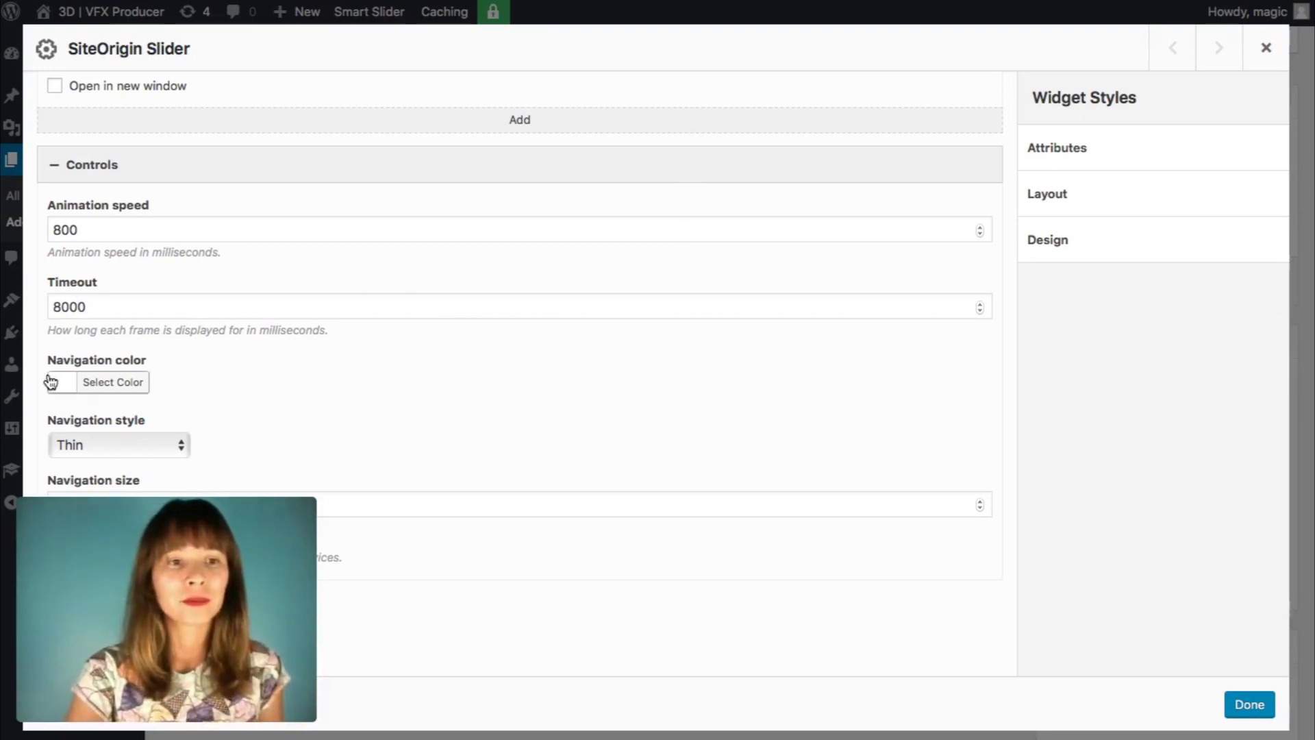
pyautogui.scroll(-2, 216, 427)
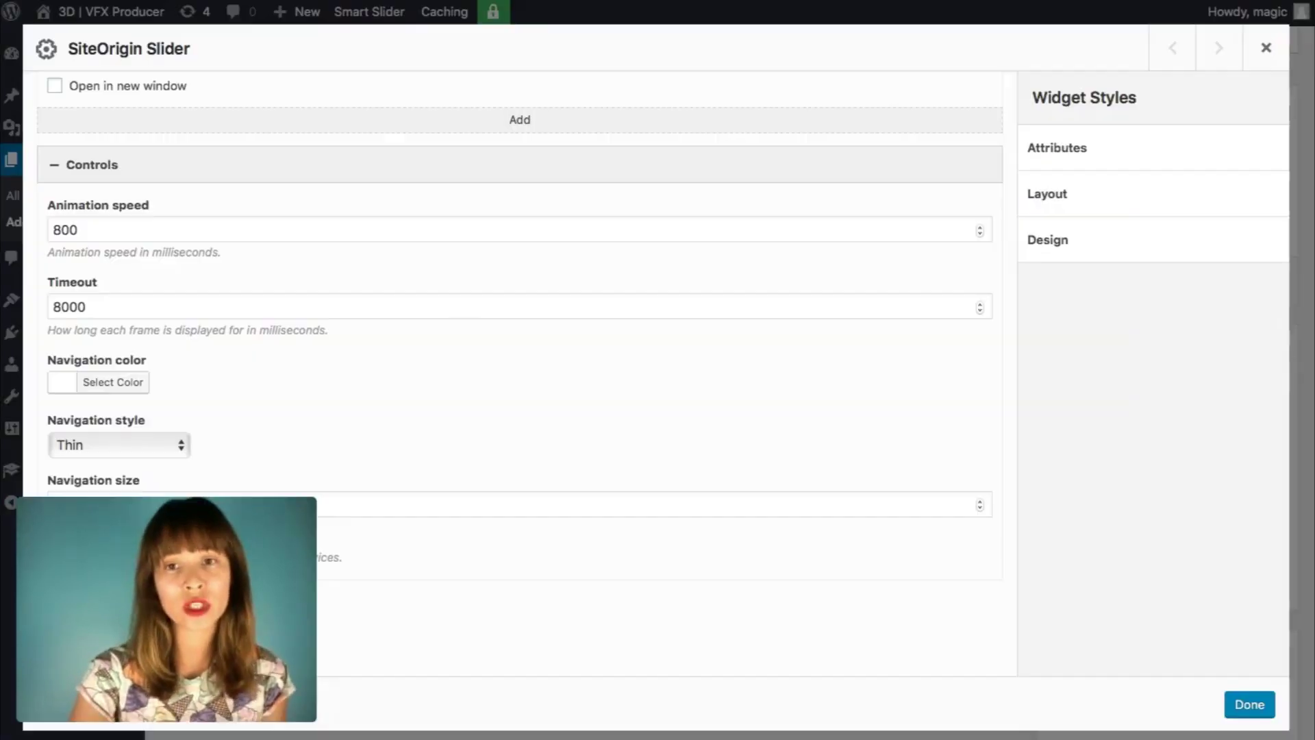
pyautogui.scroll(-3, 546, 270)
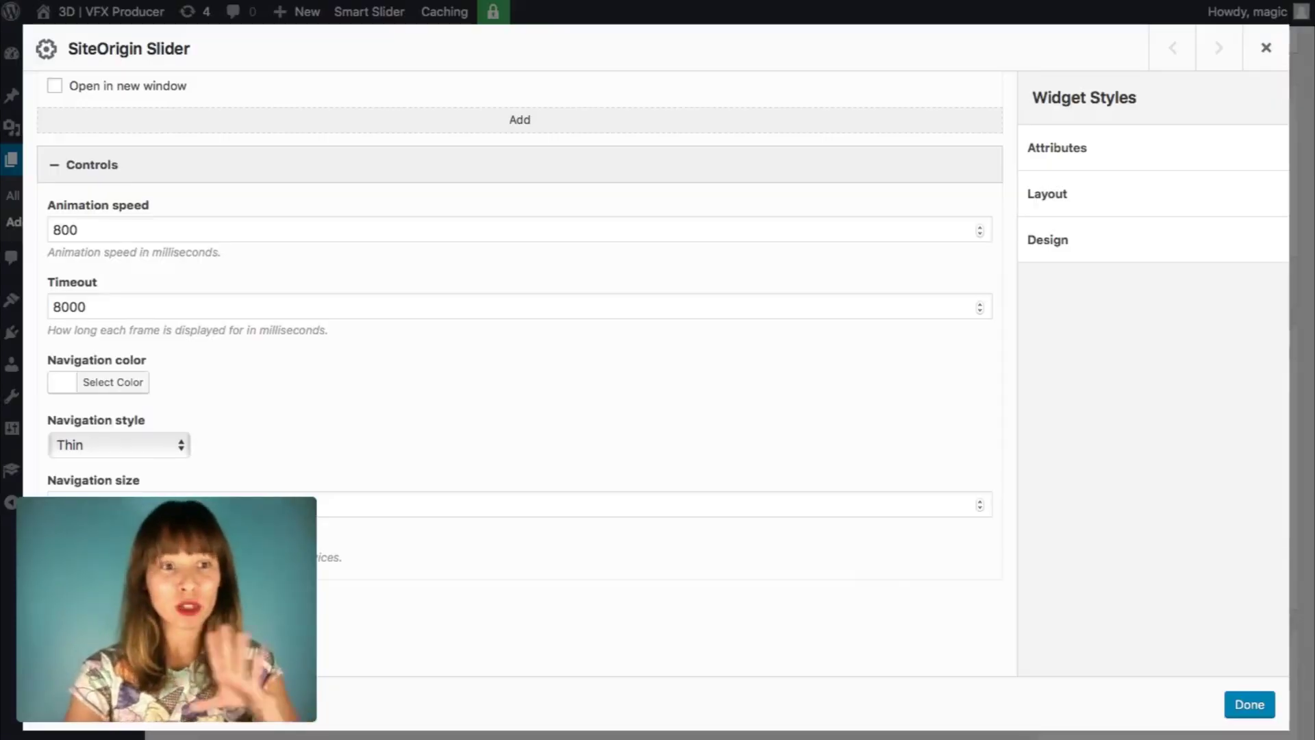
pyautogui.scroll(-2, 628, 185)
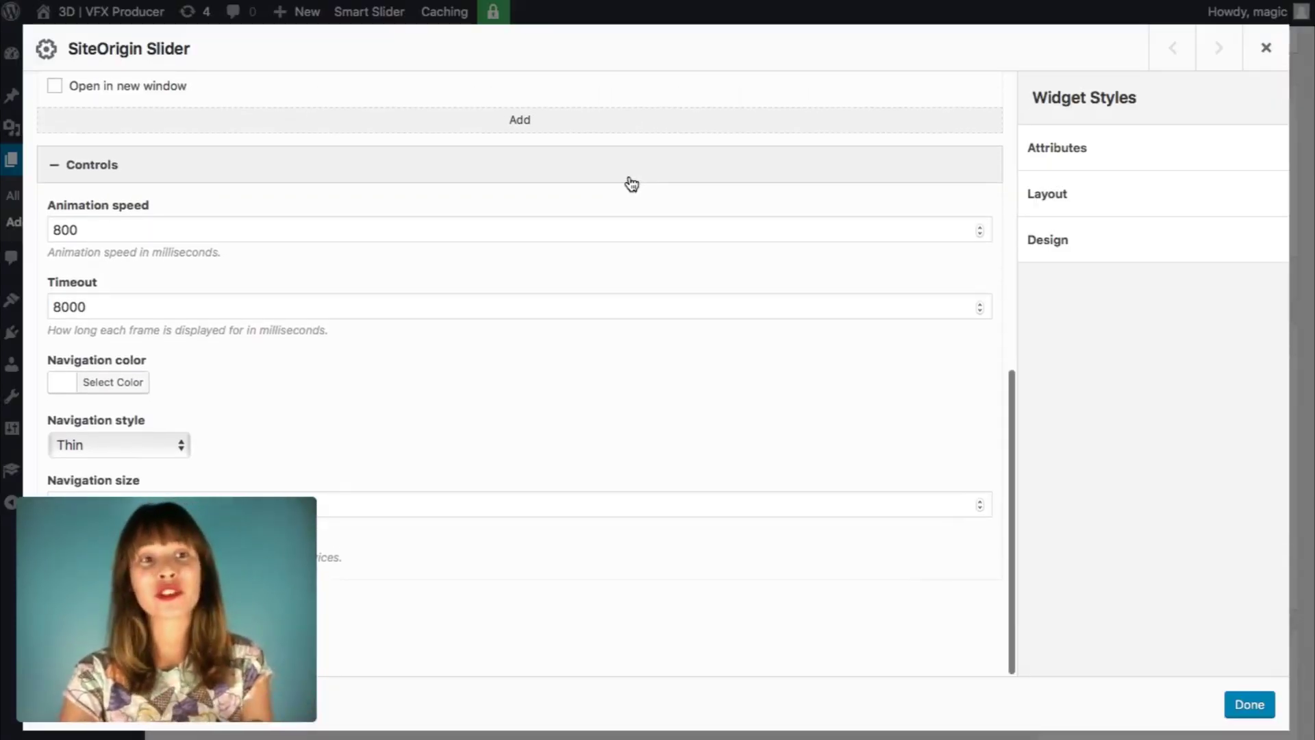
pyautogui.scroll(5, 573, 183)
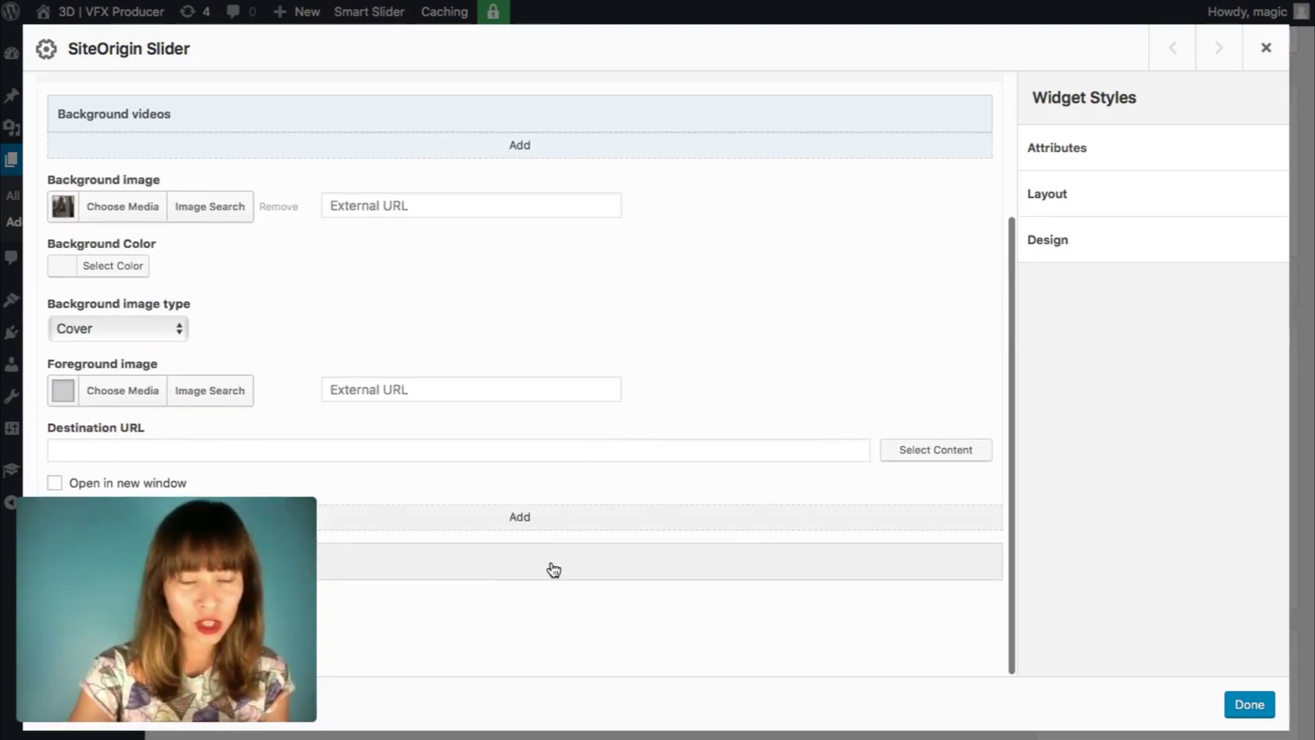
pyautogui.scroll(-4, 567, 455)
pyautogui.scroll(-3, 583, 376)
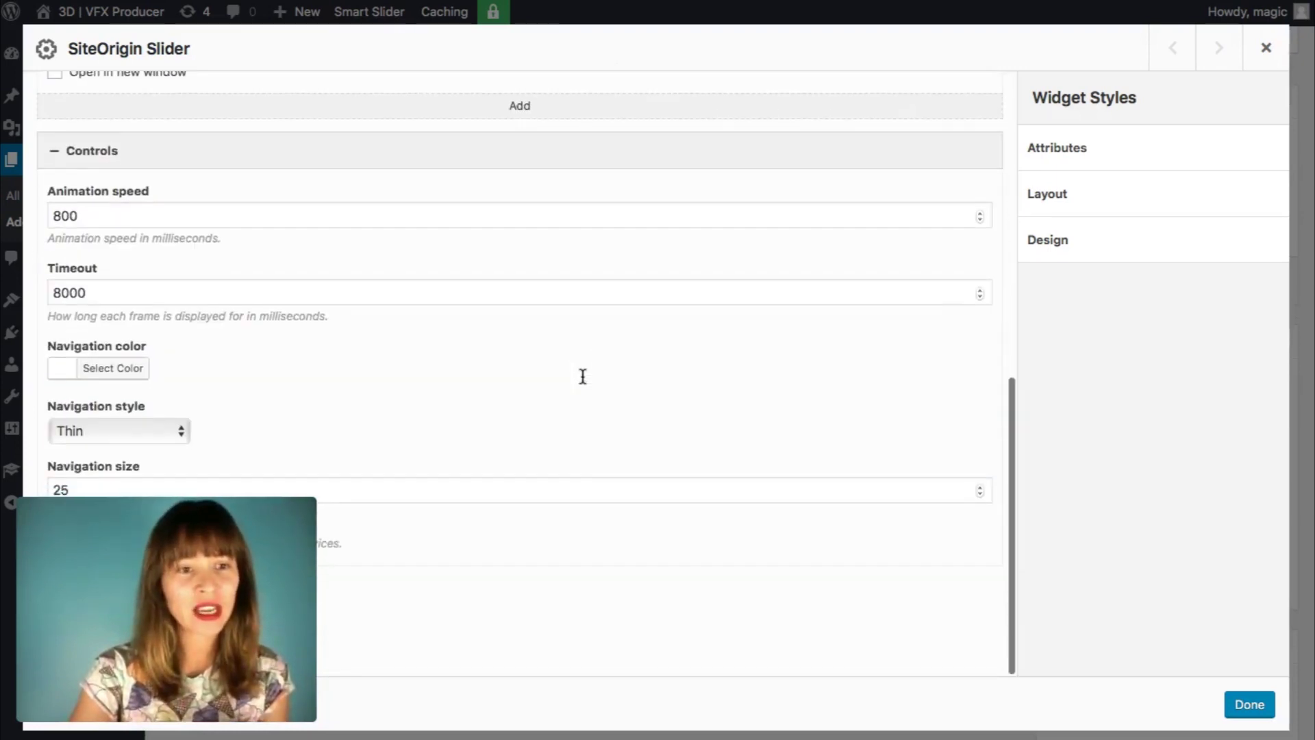
pyautogui.scroll(1, 583, 376)
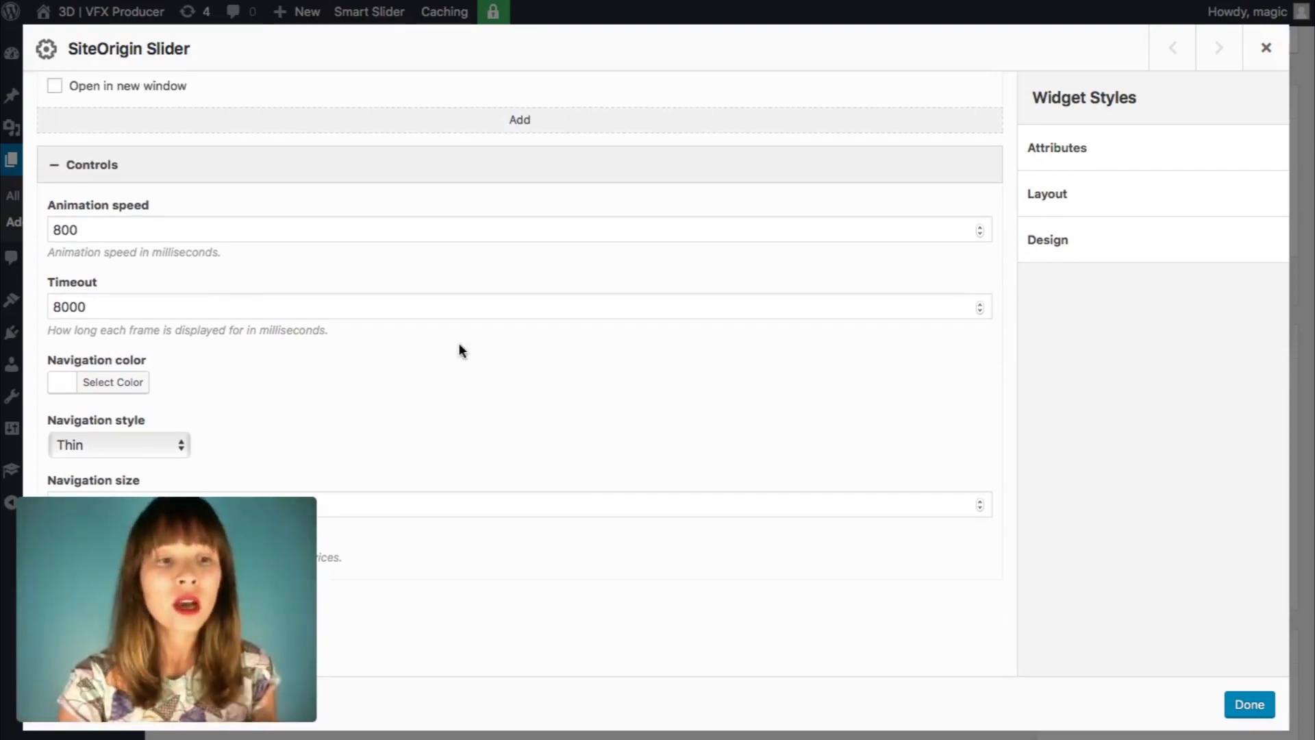
pyautogui.click(176, 444)
pyautogui.click(178, 444)
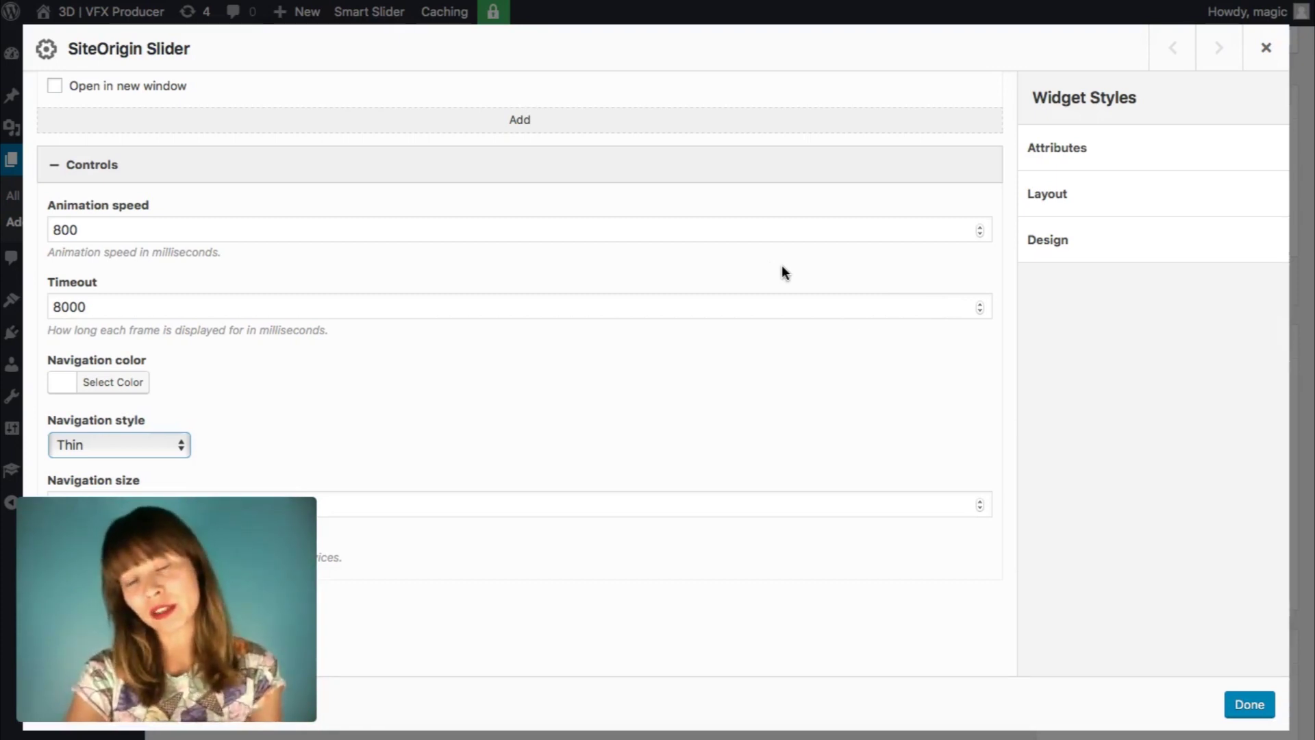
pyautogui.click(1248, 704)
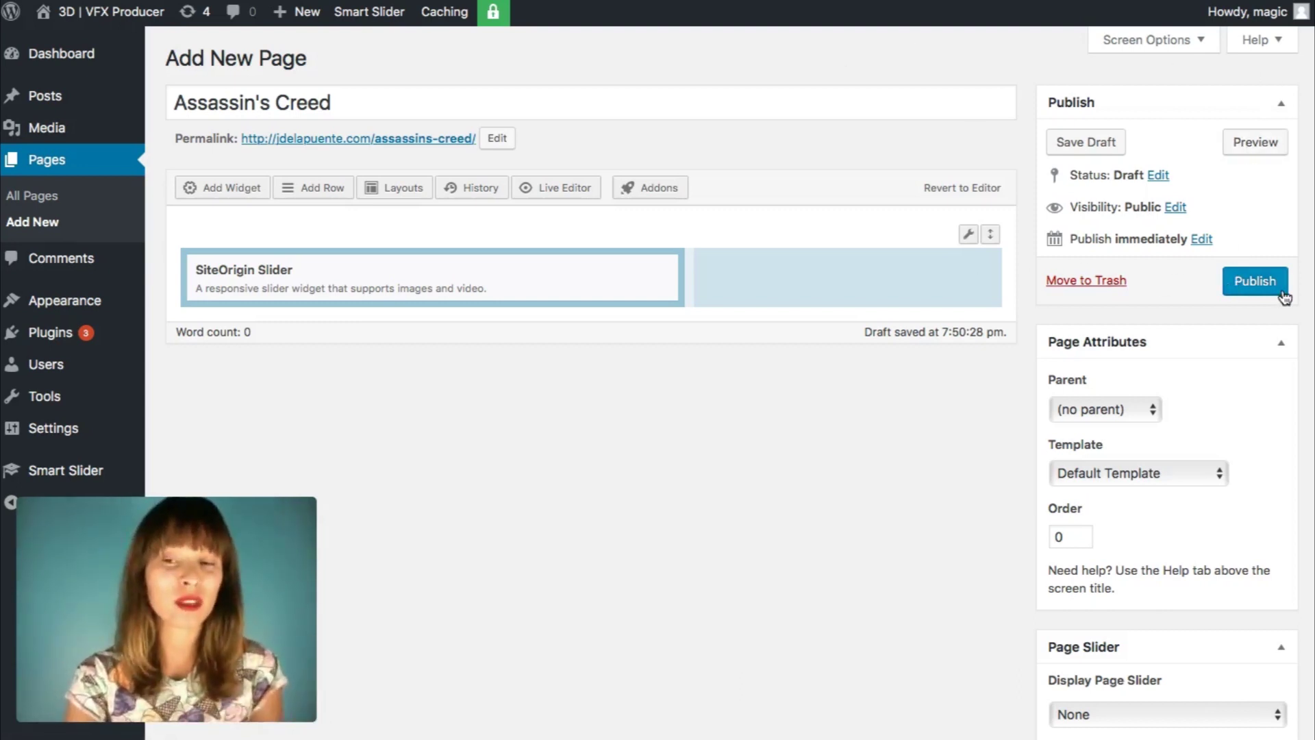
# Publish the Assassin's Creed page and view its live permalink in a new tab.
pyautogui.click(1251, 287)
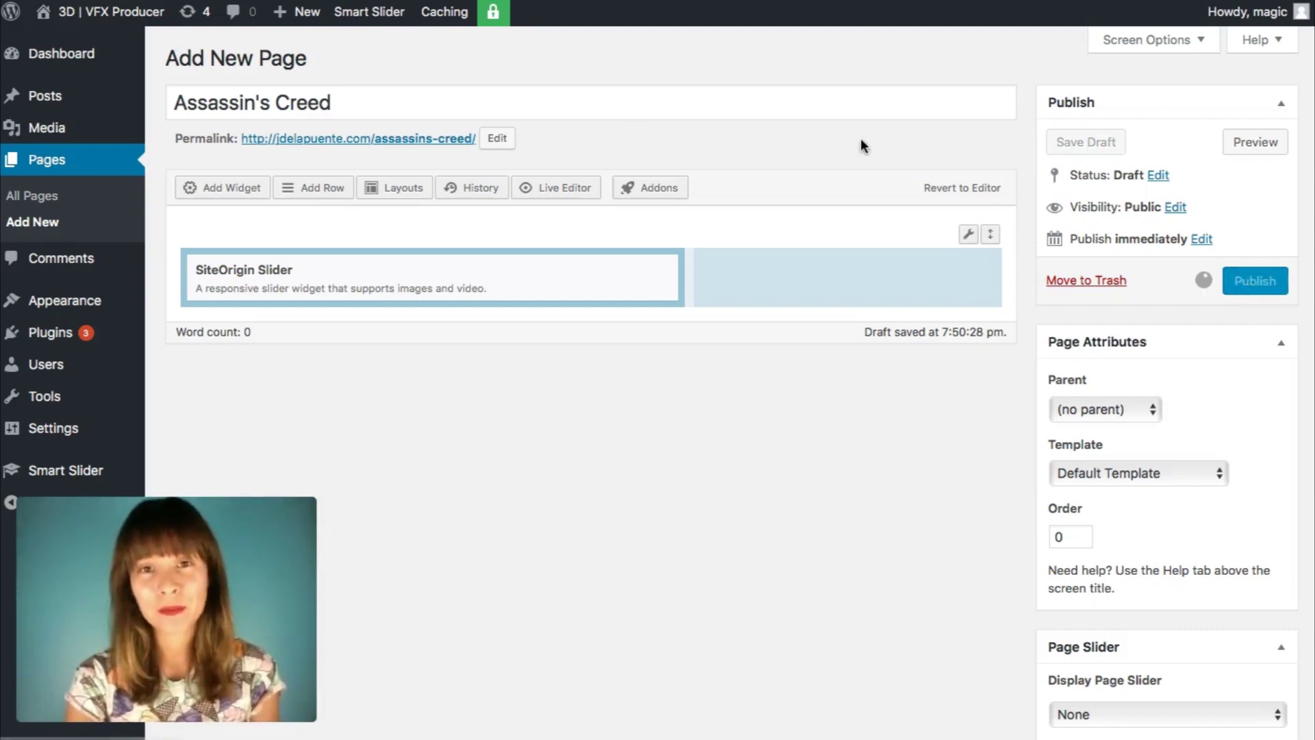
pyautogui.rightClick(427, 137)
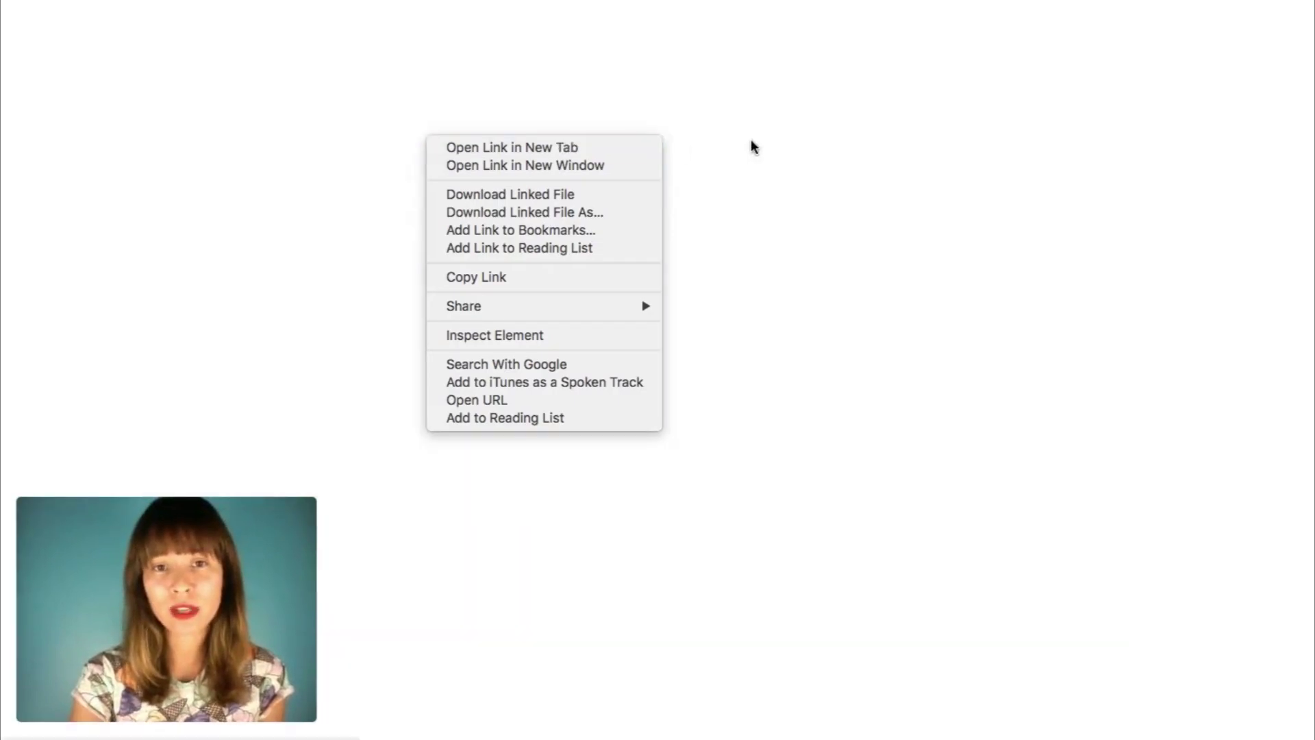
pyautogui.click(750, 146)
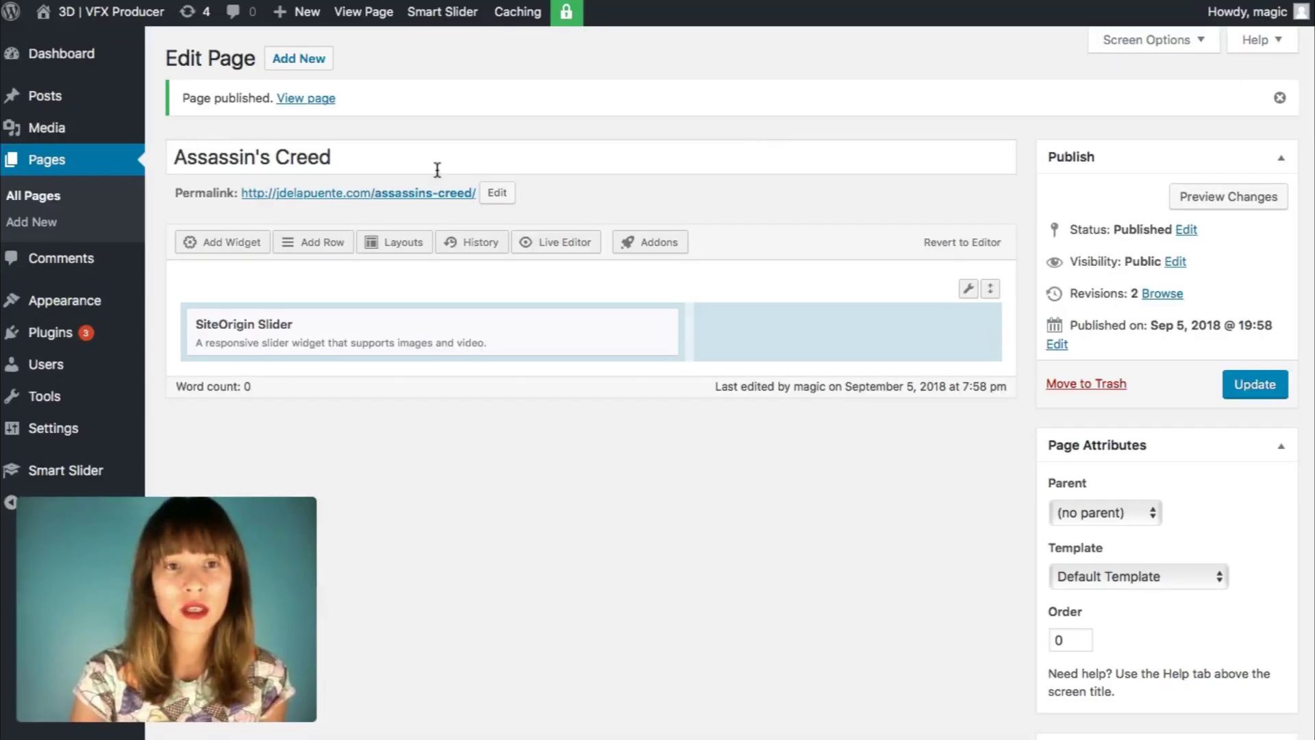
pyautogui.rightClick(395, 199)
pyautogui.click(409, 200)
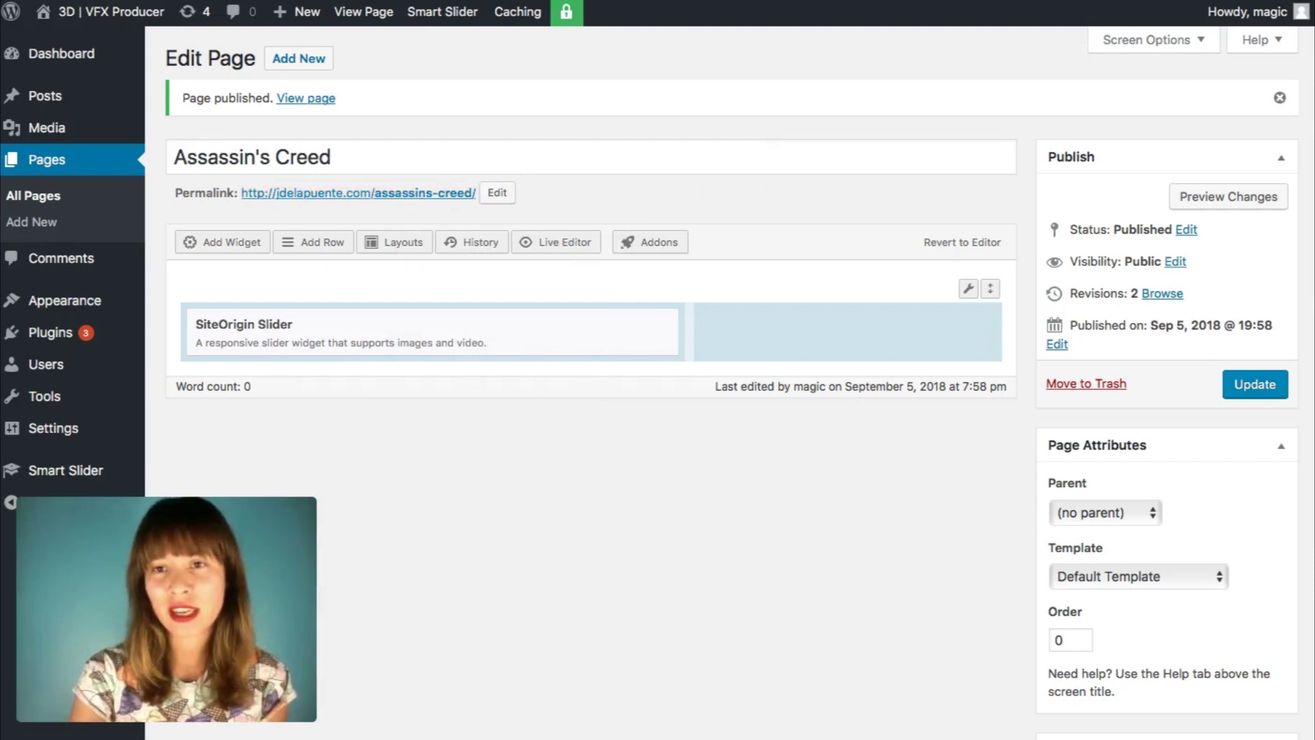
pyautogui.hotkey('ctrl', 'Tab')
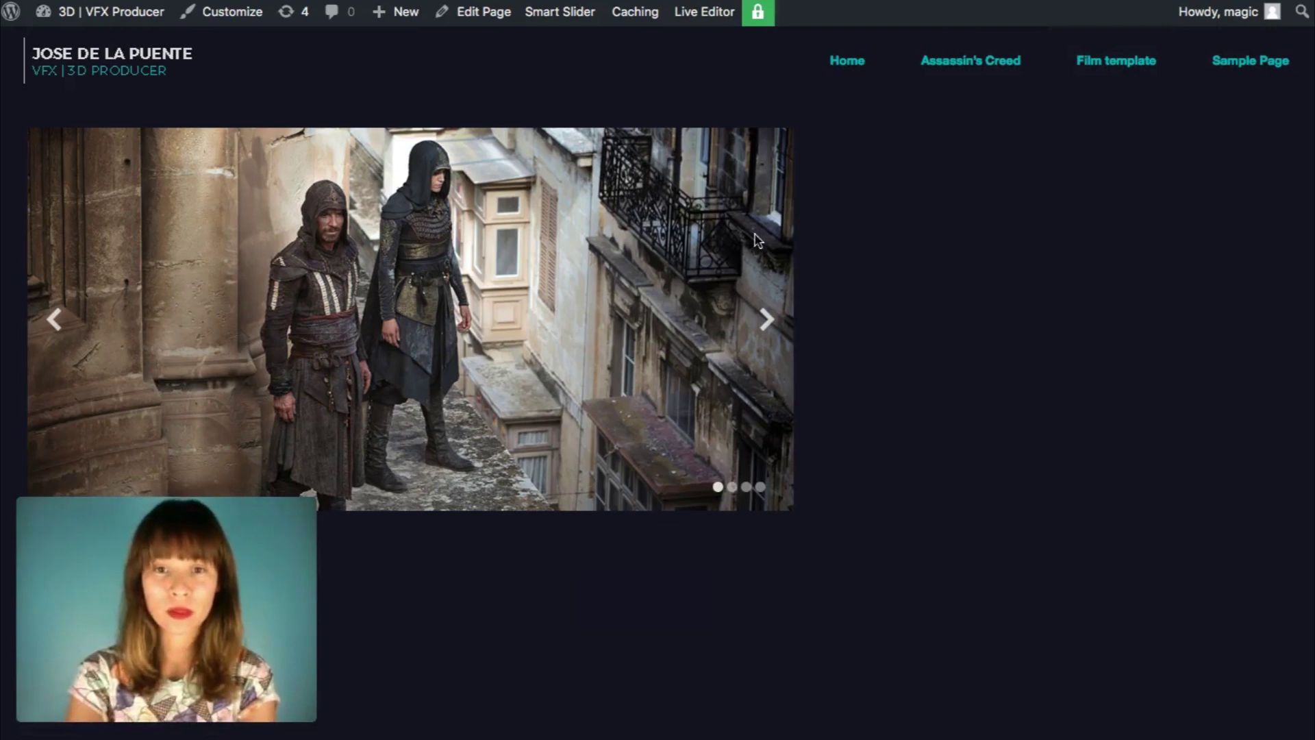
# Advance through every image of the slider on the live Assassin's Creed page.
pyautogui.click(766, 320)
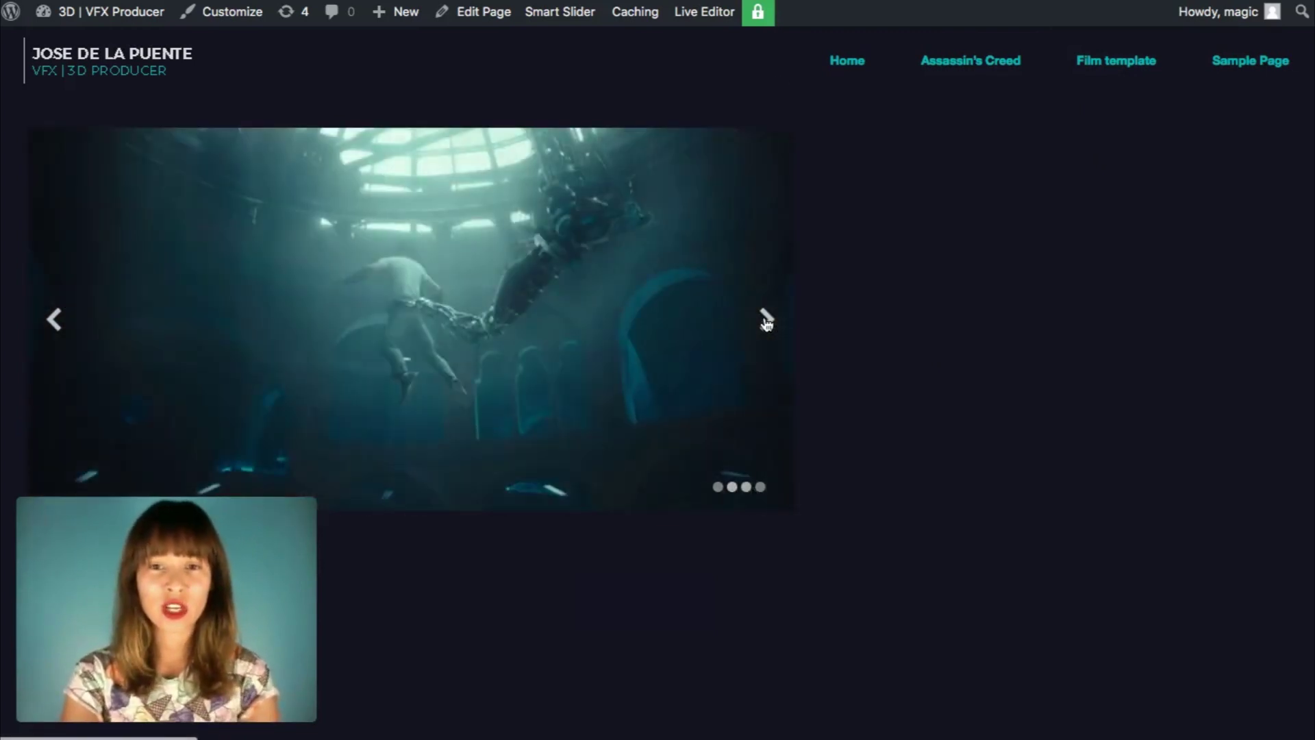
pyautogui.click(766, 320)
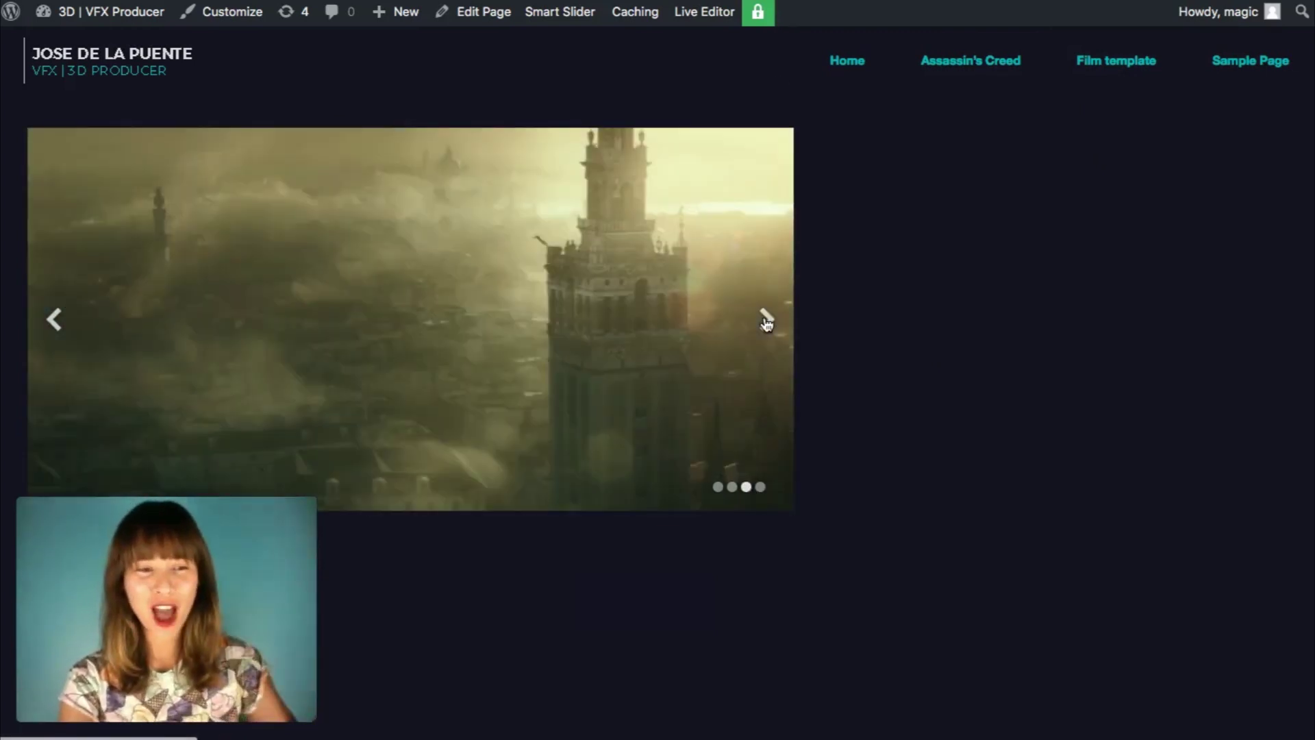
pyautogui.click(766, 319)
pyautogui.click(766, 320)
pyautogui.click(767, 320)
pyautogui.click(766, 318)
pyautogui.click(766, 320)
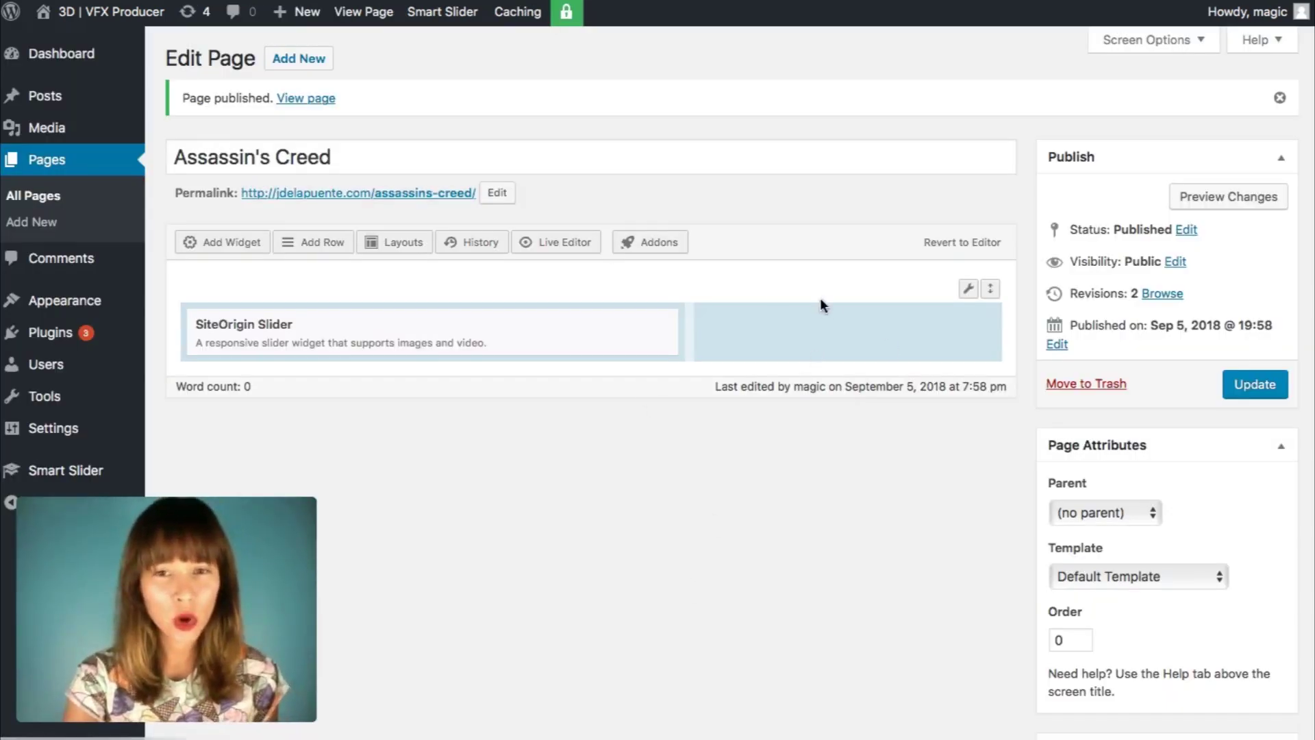
# Add a SiteOrigin Headline widget to the empty right cell beside the slider, then preview.
pyautogui.click(798, 332)
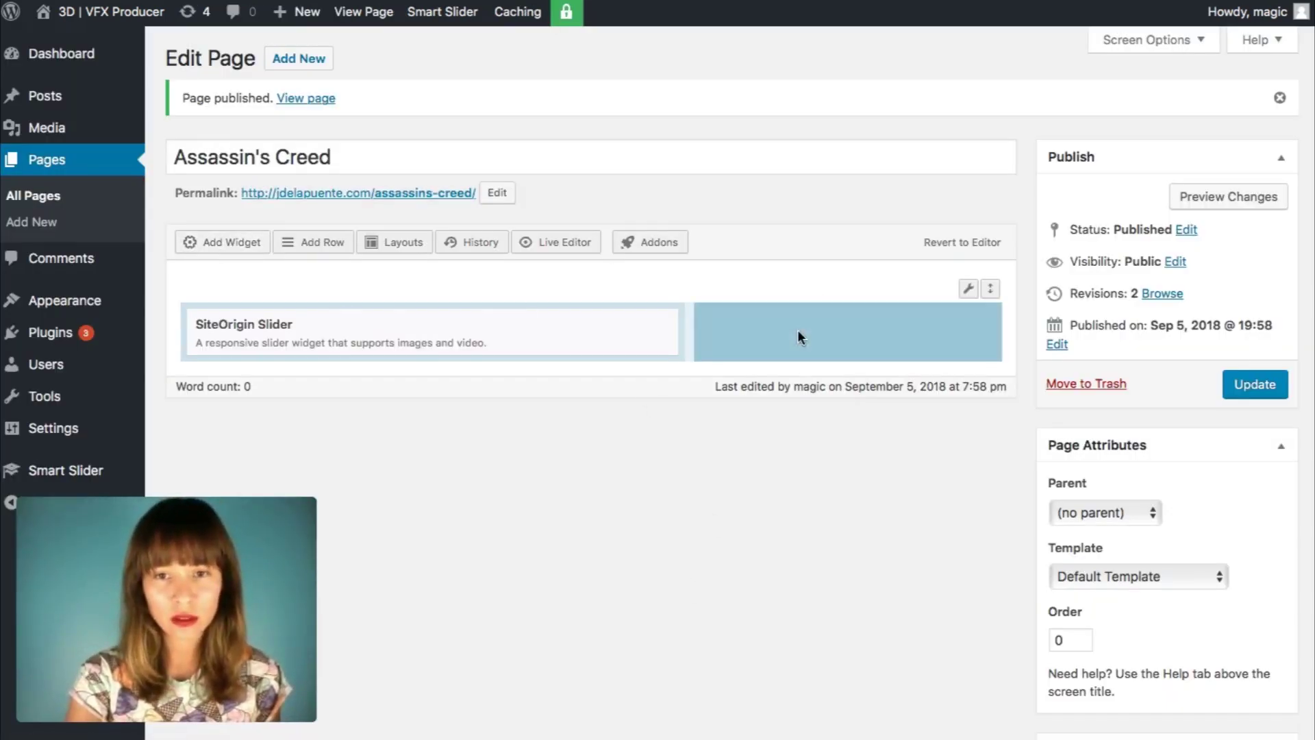
pyautogui.click(221, 244)
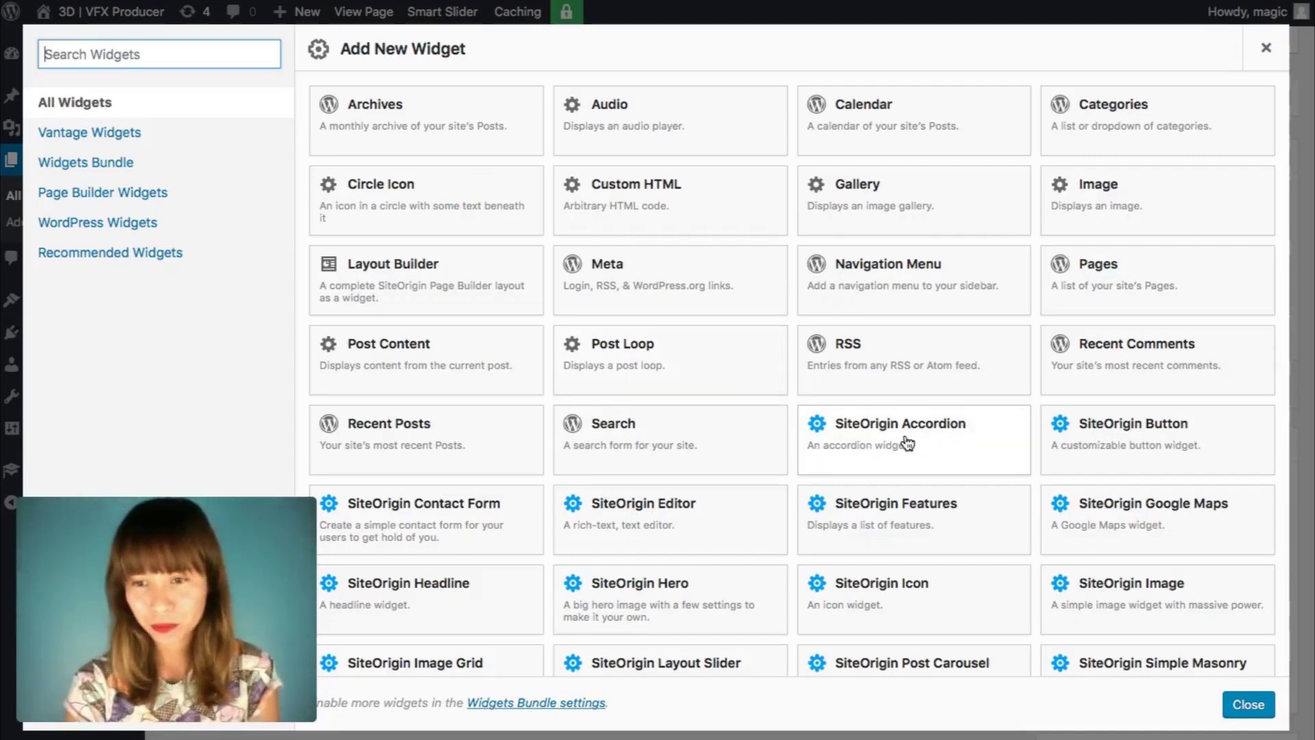
pyautogui.scroll(-5, 908, 442)
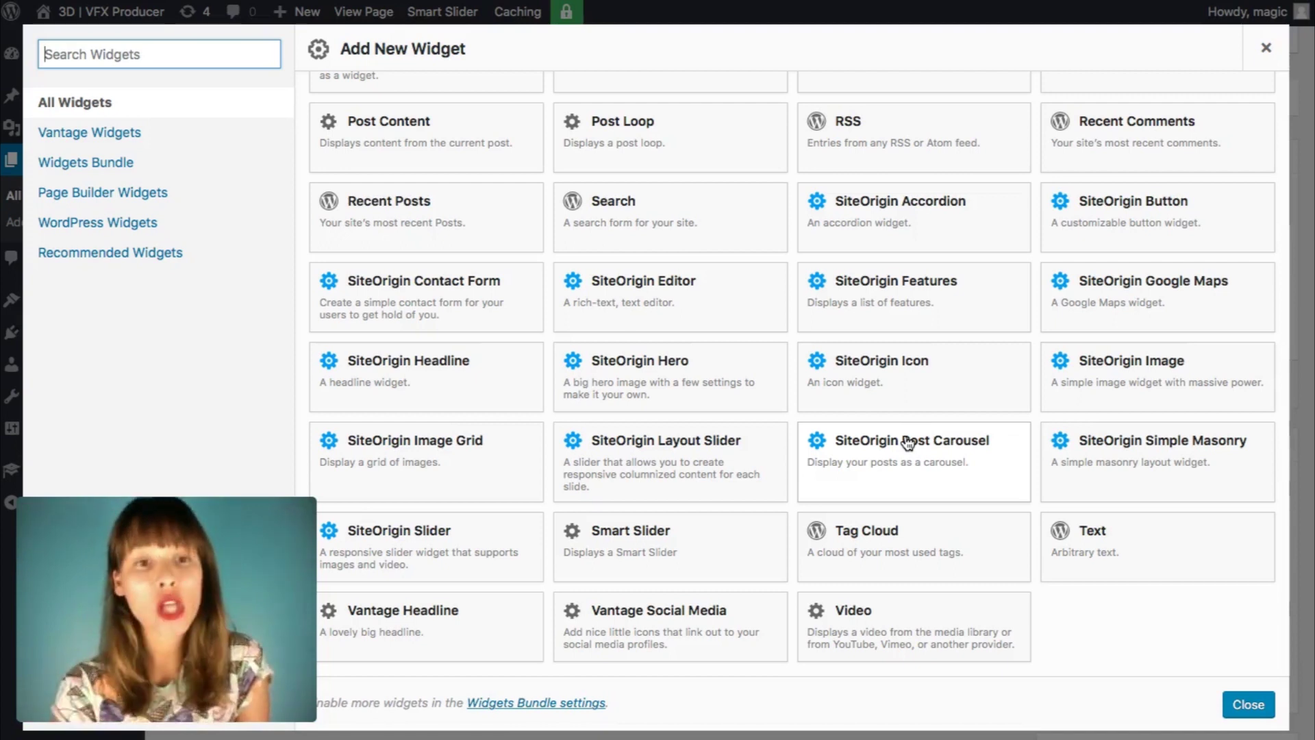
pyautogui.click(372, 387)
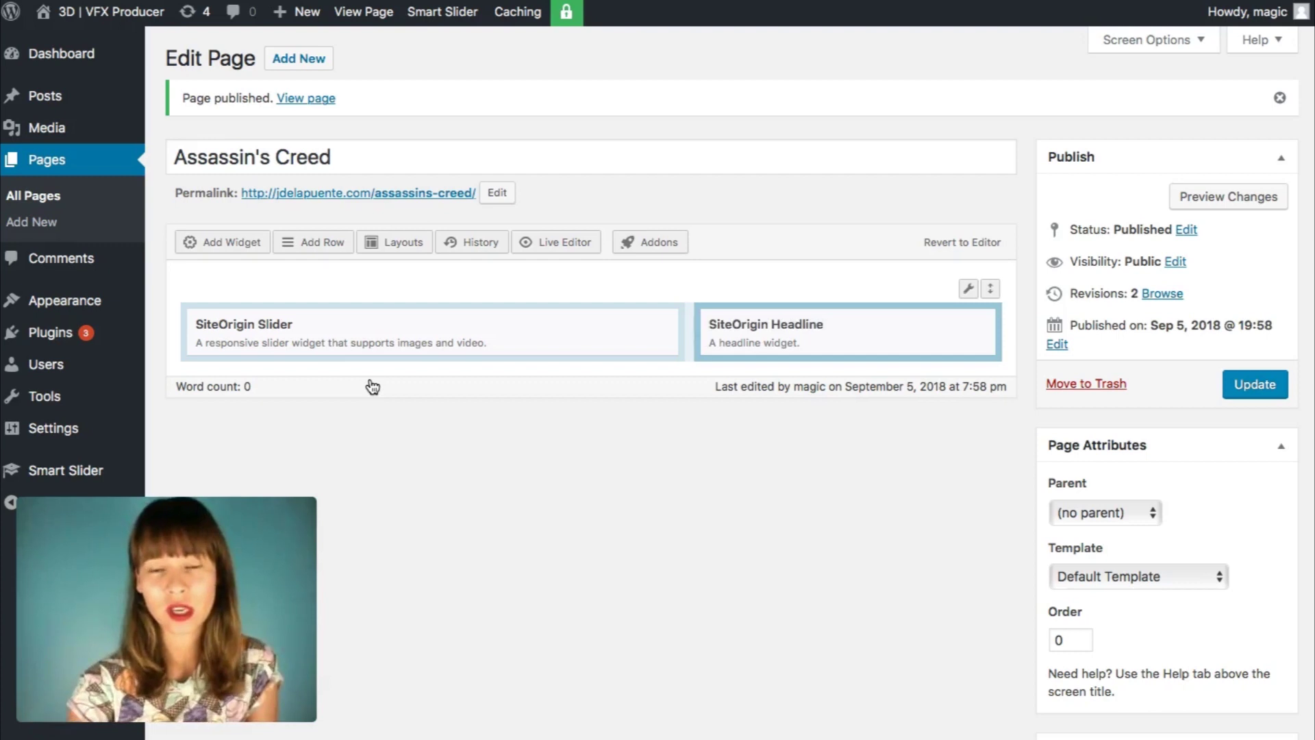
pyautogui.moveTo(769, 309)
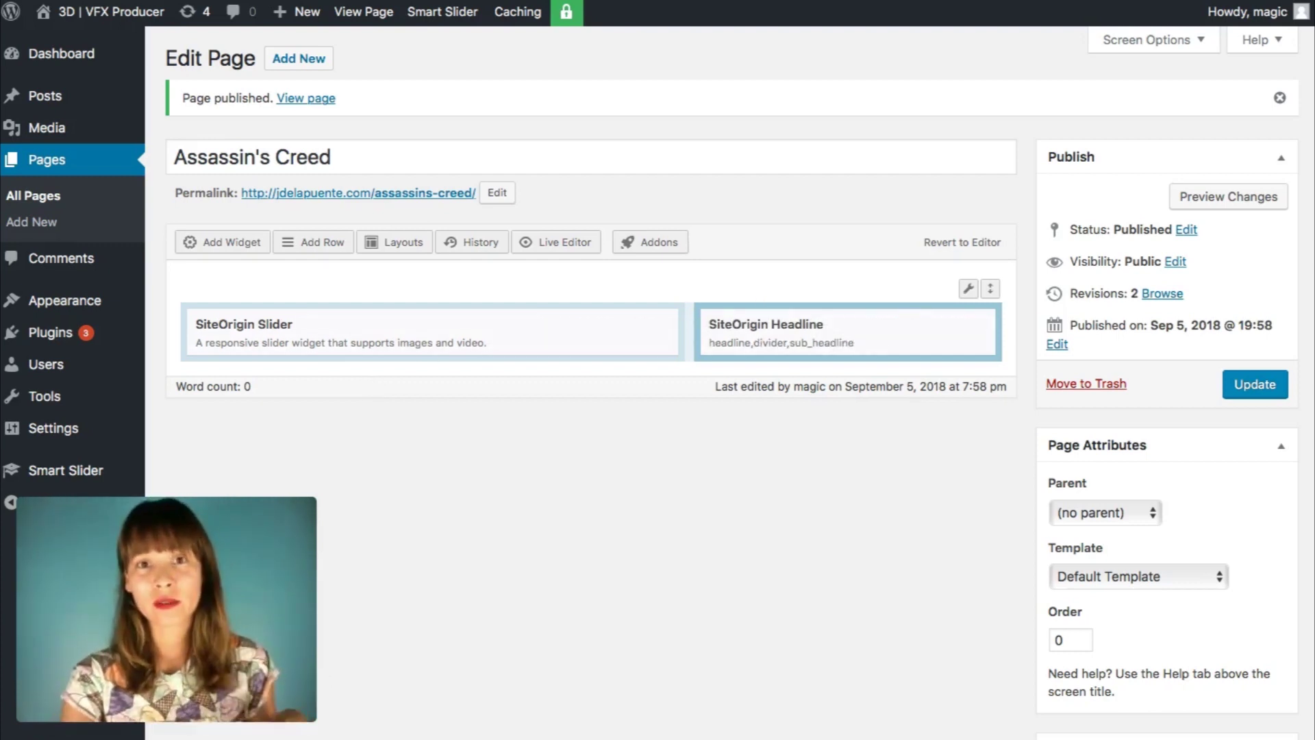
pyautogui.click(773, 2)
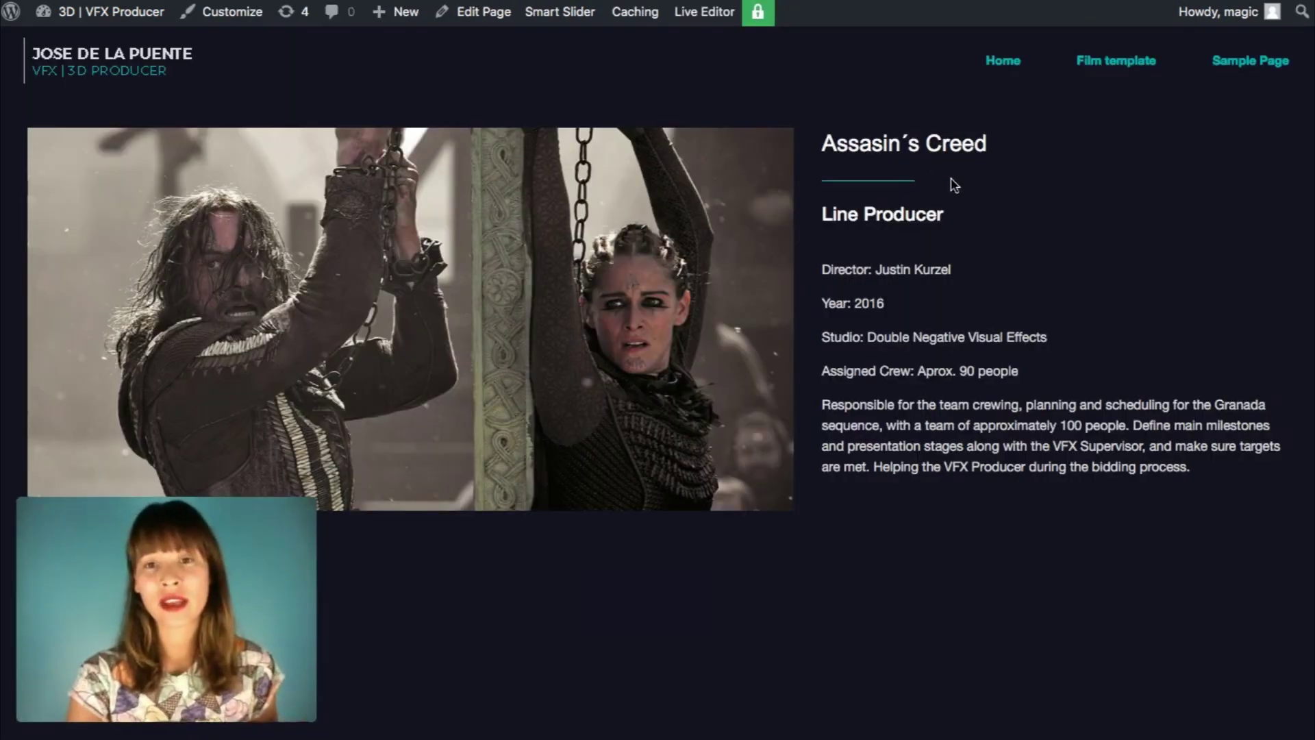
pyautogui.click(484, 12)
pyautogui.moveTo(790, 322)
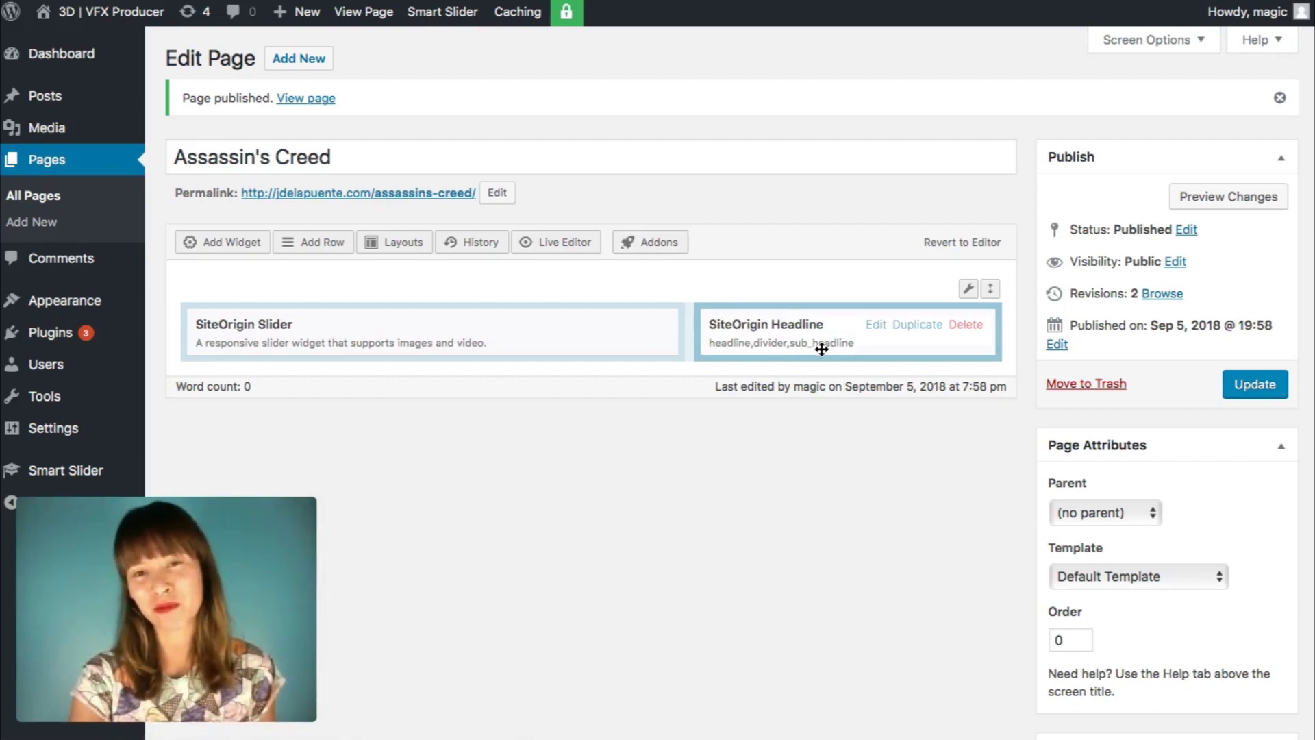
# Open the Headline widget settings and select 'Assassin´s Creed' in the Sublime Text film notes.
pyautogui.click(874, 326)
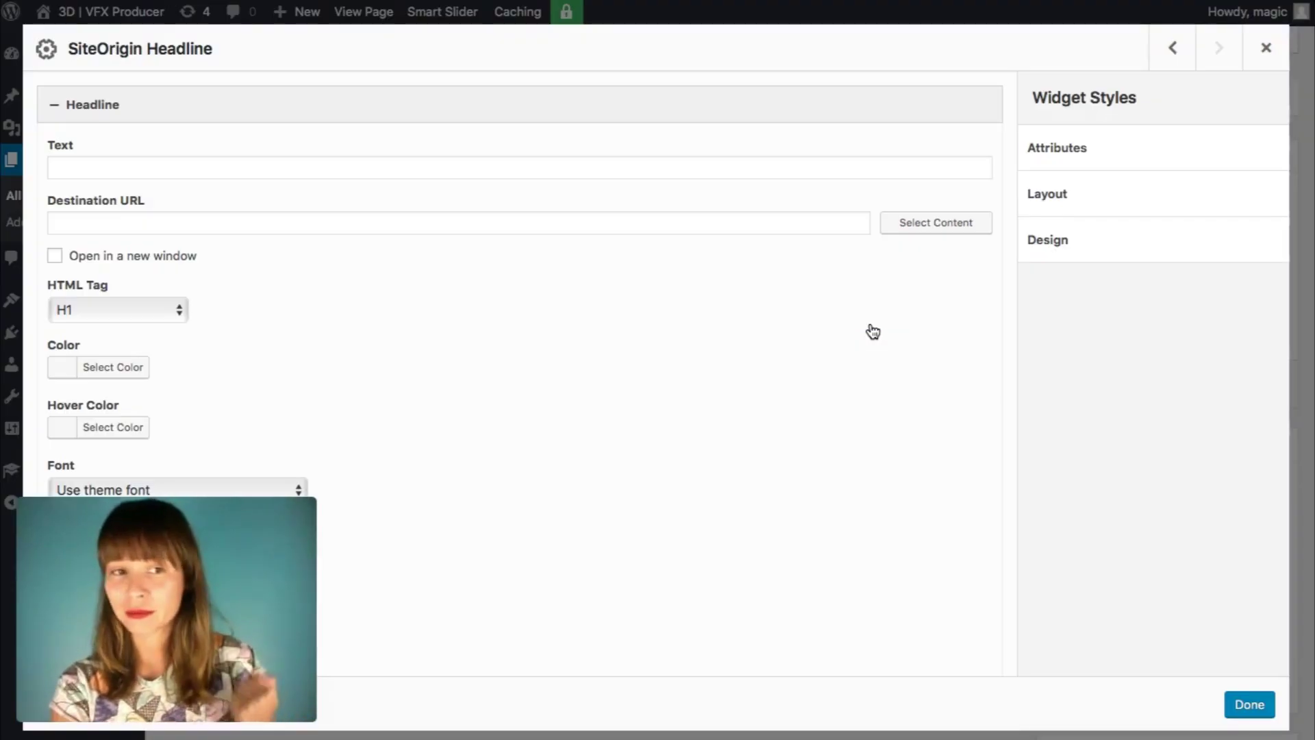
pyautogui.scroll(-1, 622, 394)
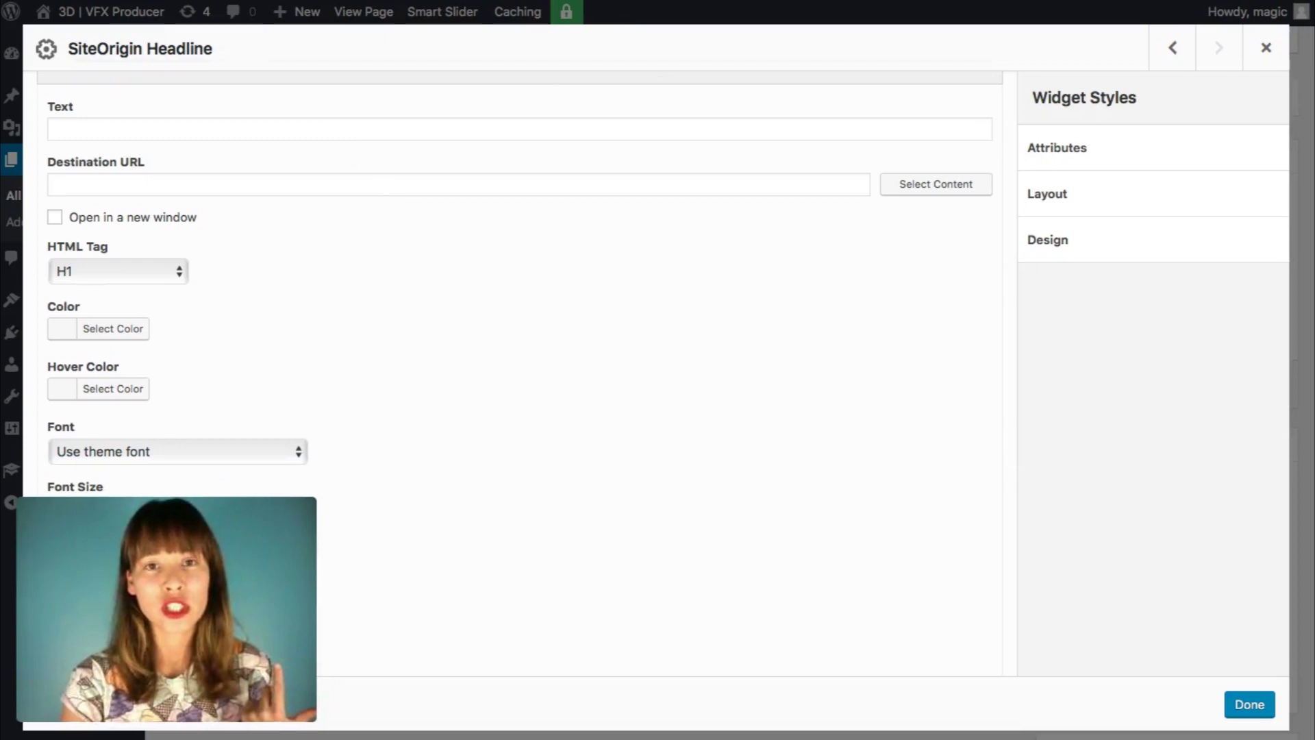
pyautogui.click(994, 713)
pyautogui.click(769, 106)
pyautogui.click(680, 54)
pyautogui.click(640, 28)
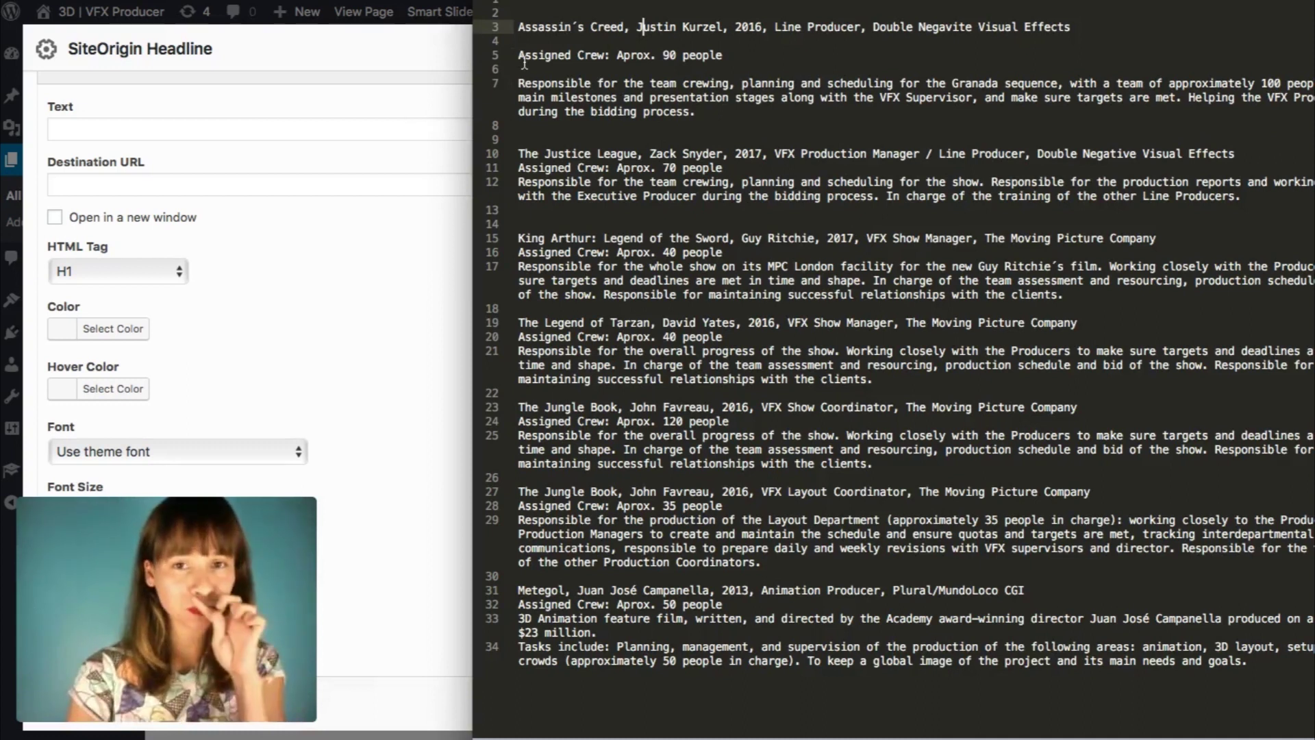
pyautogui.click(509, 19)
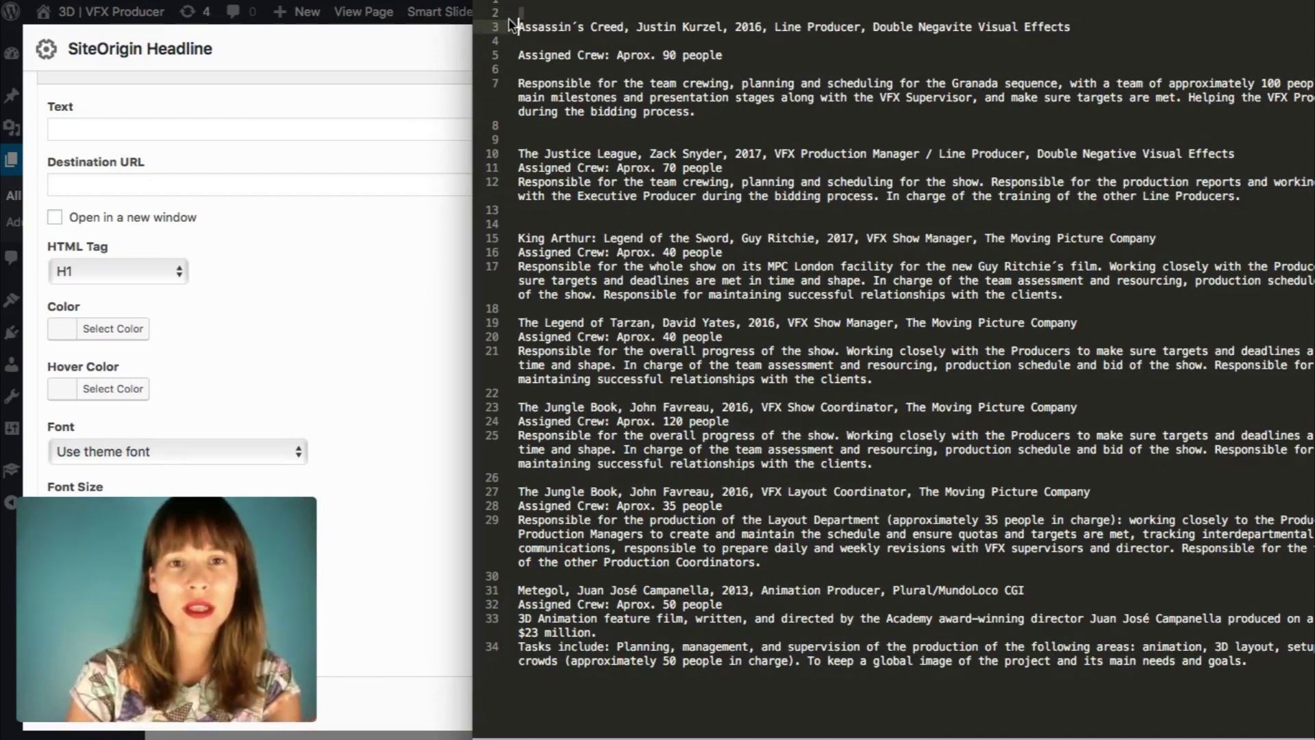
pyautogui.moveTo(624, 33); pyautogui.dragTo(510, 31)
pyautogui.hotkey('ctrl', 'c')
# Paste 'Assassin´s Creed' into the headline's Text field.
pyautogui.click(219, 119)
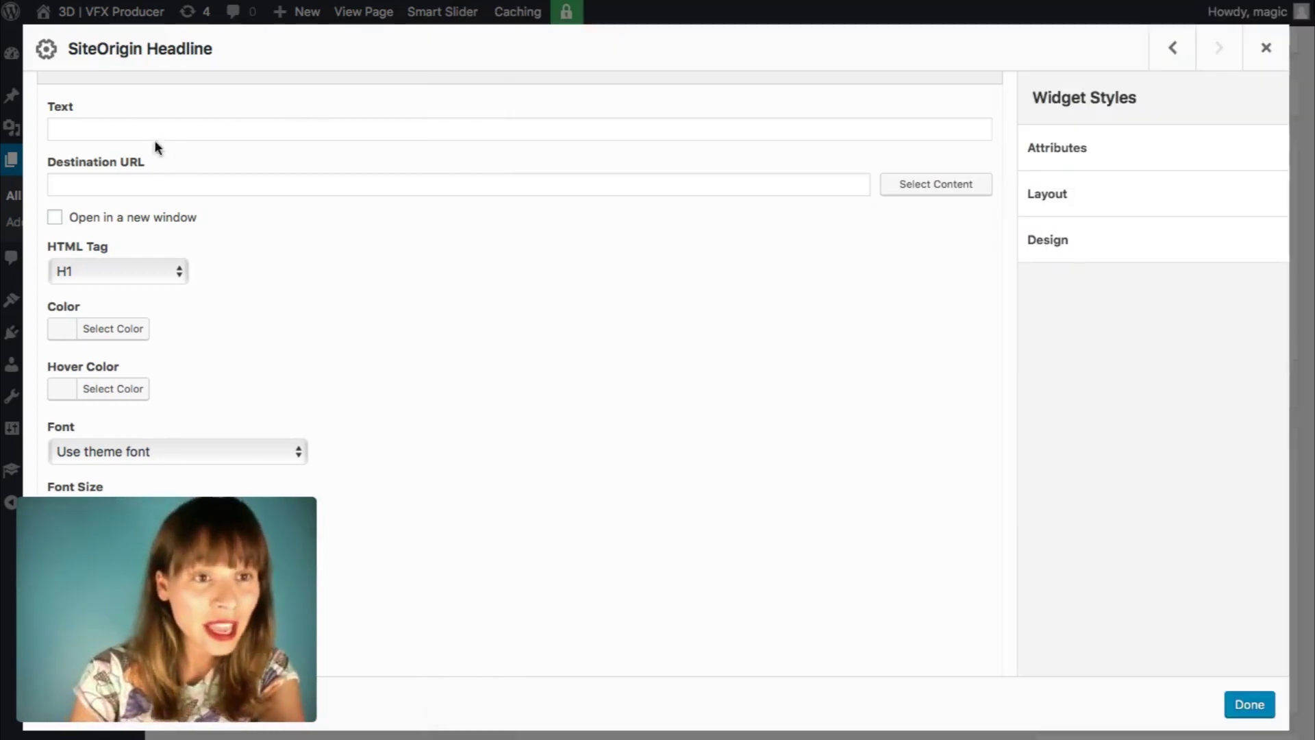
pyautogui.click(127, 160)
pyautogui.hotkey('ctrl', 'v')
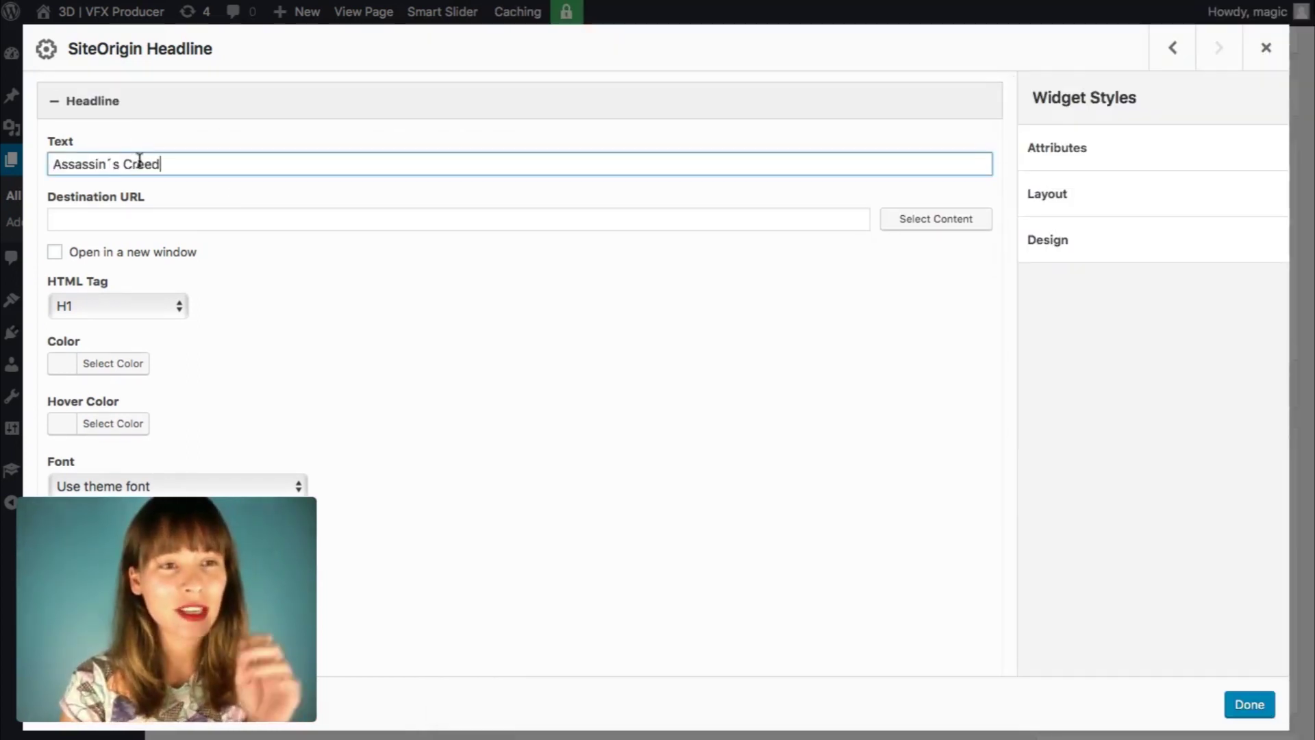
pyautogui.scroll(-3, 266, 283)
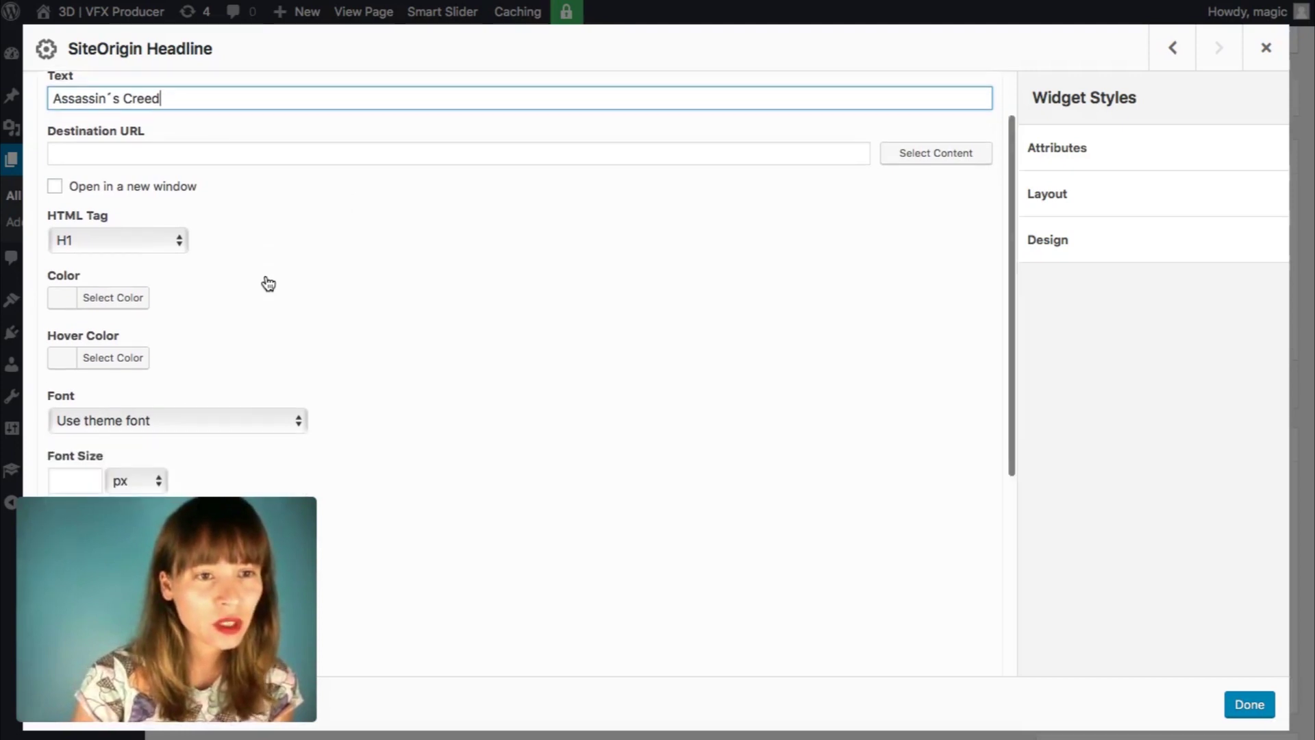
pyautogui.scroll(-1, 268, 284)
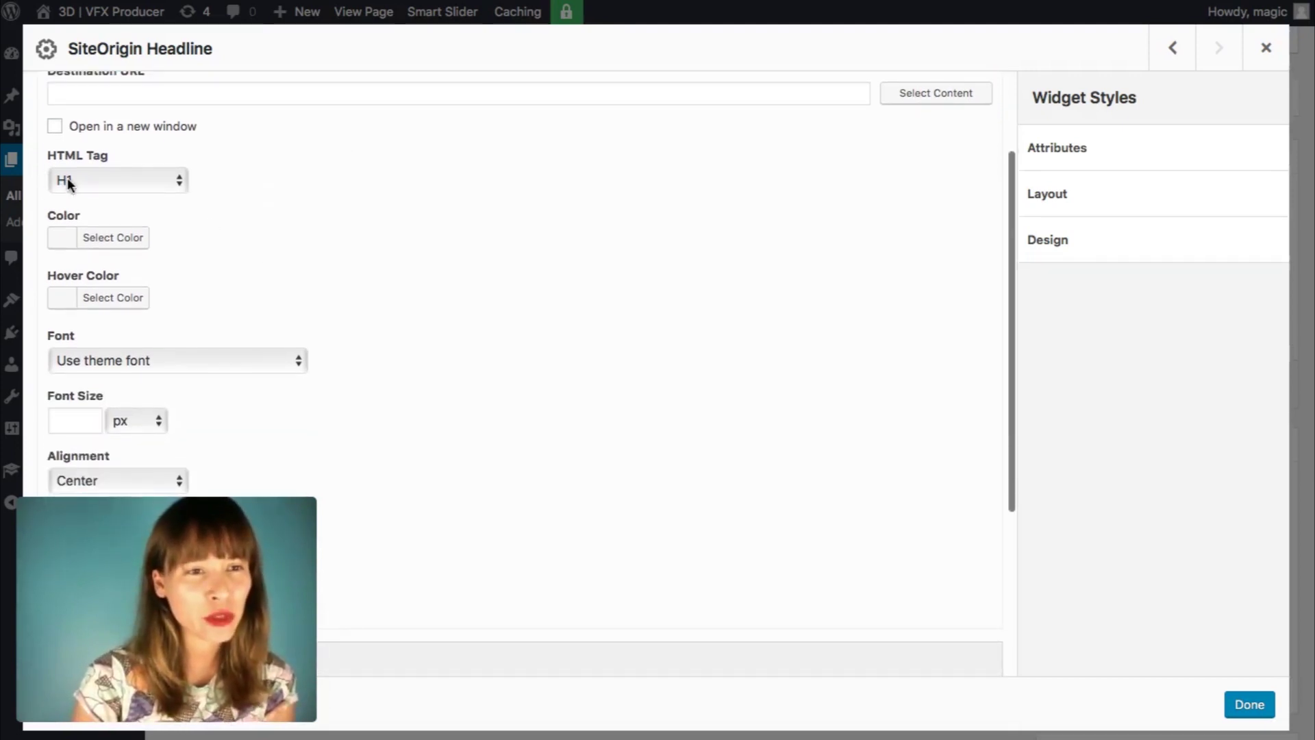
# Give the headline text the colour #fefefe.
pyautogui.click(110, 240)
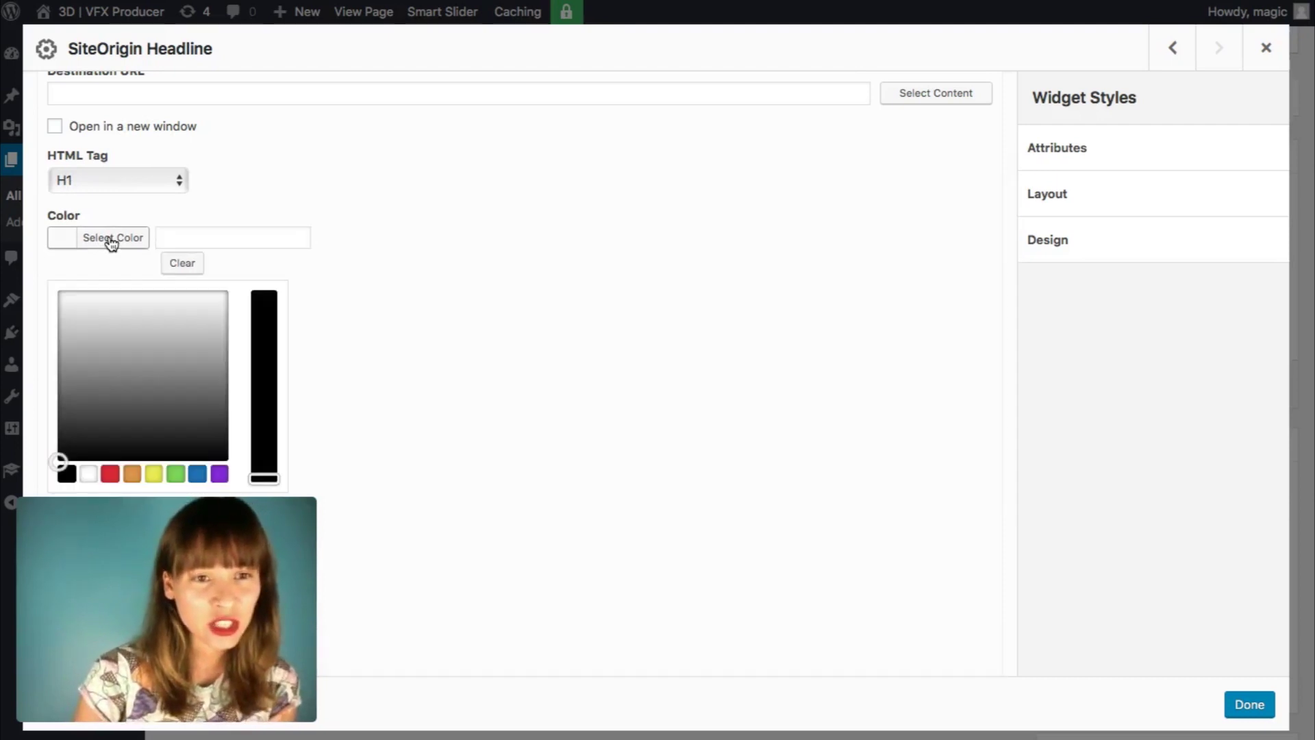
pyautogui.click(193, 238)
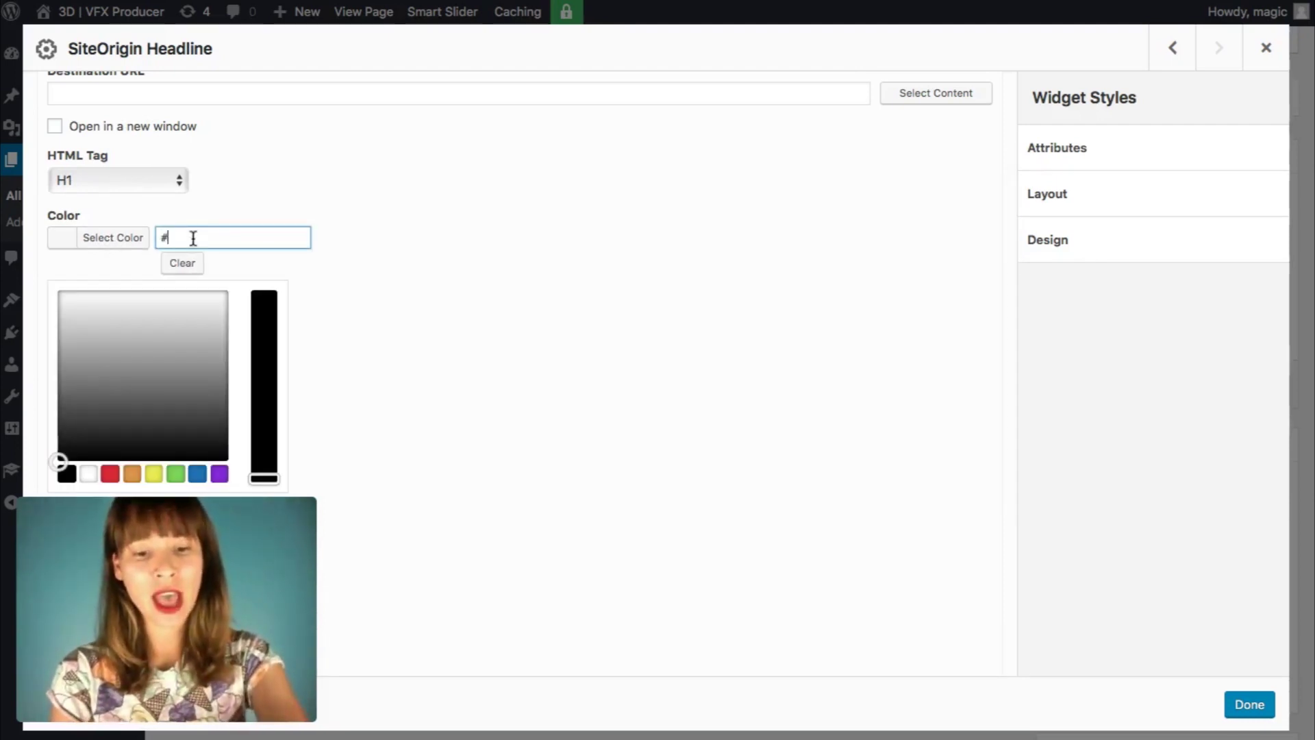
pyautogui.write('#fefefe')
pyautogui.click(500, 264)
pyautogui.scroll(-3, 500, 264)
pyautogui.scroll(-5, 502, 267)
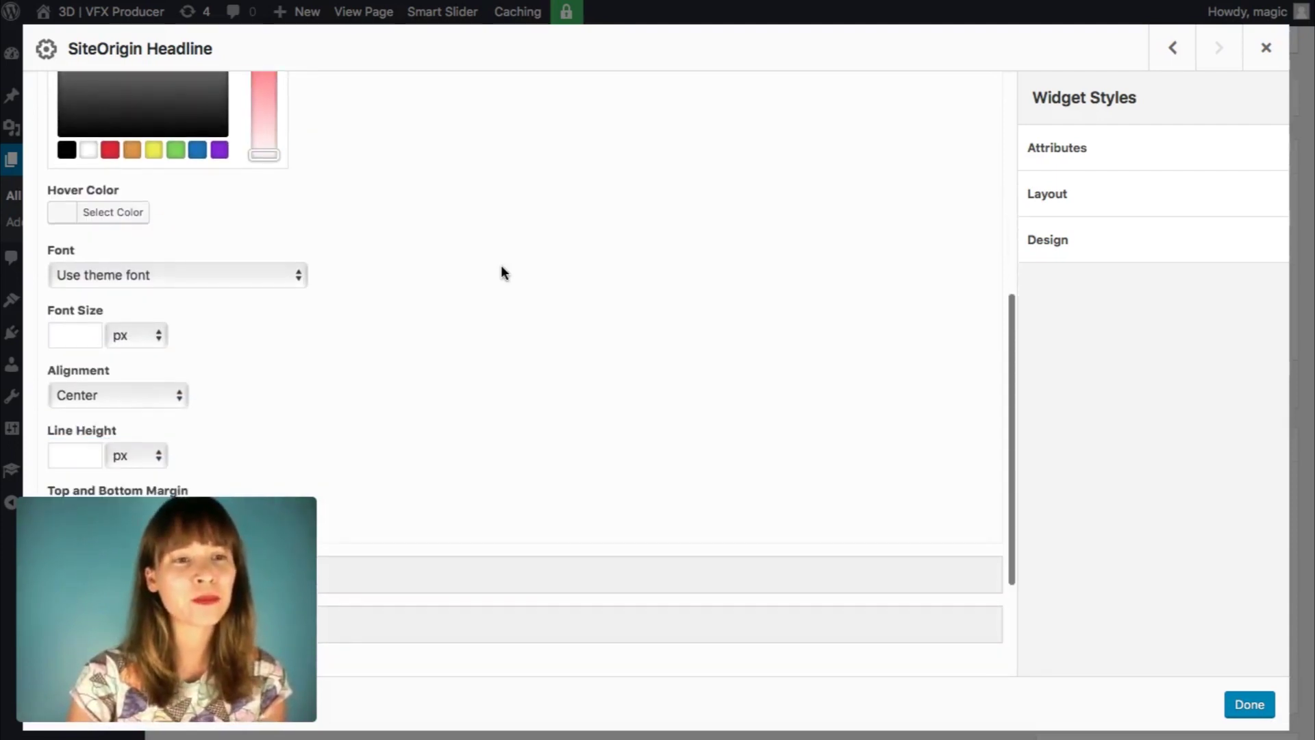
pyautogui.scroll(9, 415, 253)
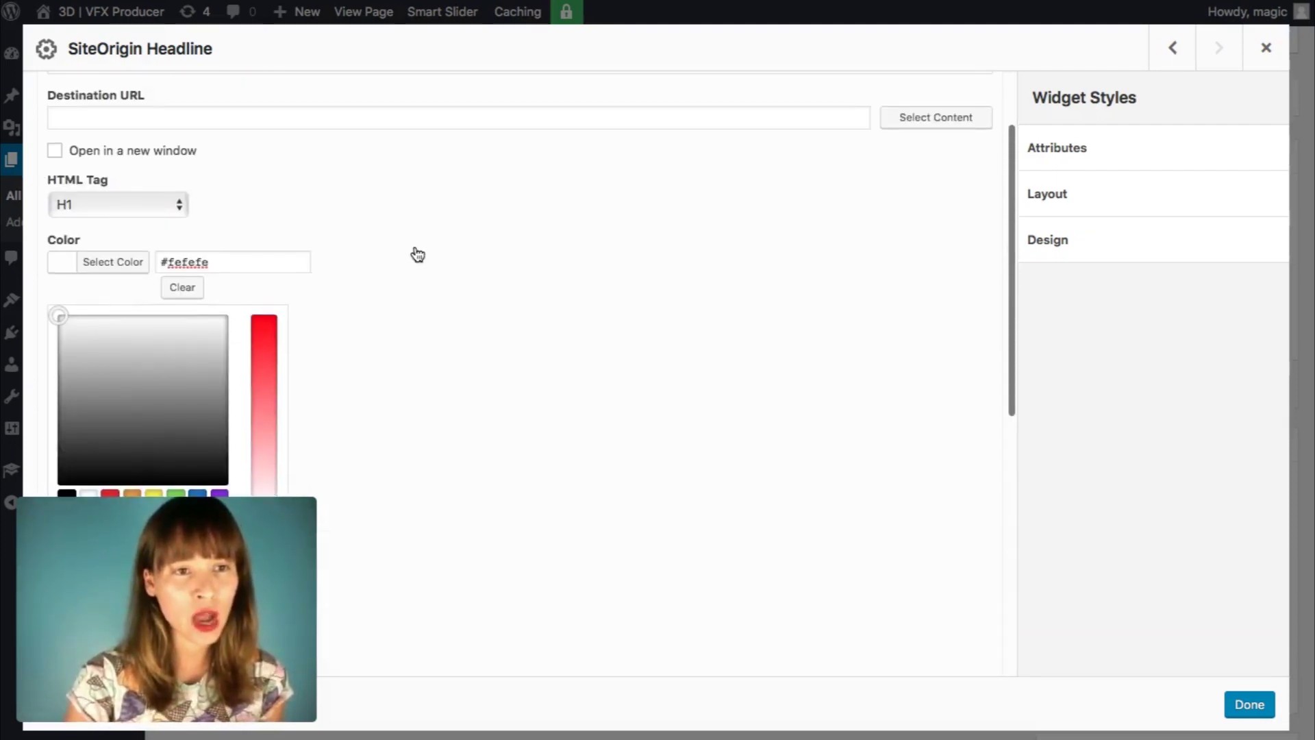
pyautogui.scroll(-8, 417, 255)
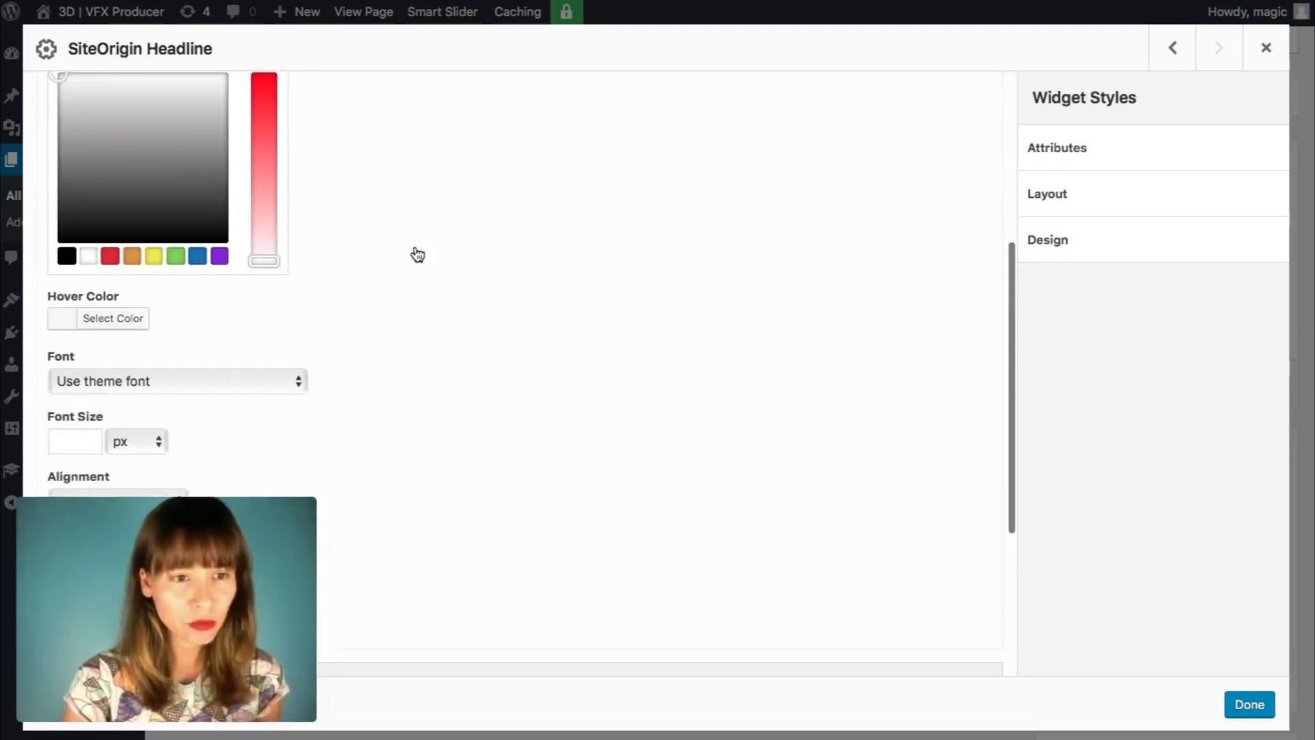
pyautogui.scroll(-1, 417, 254)
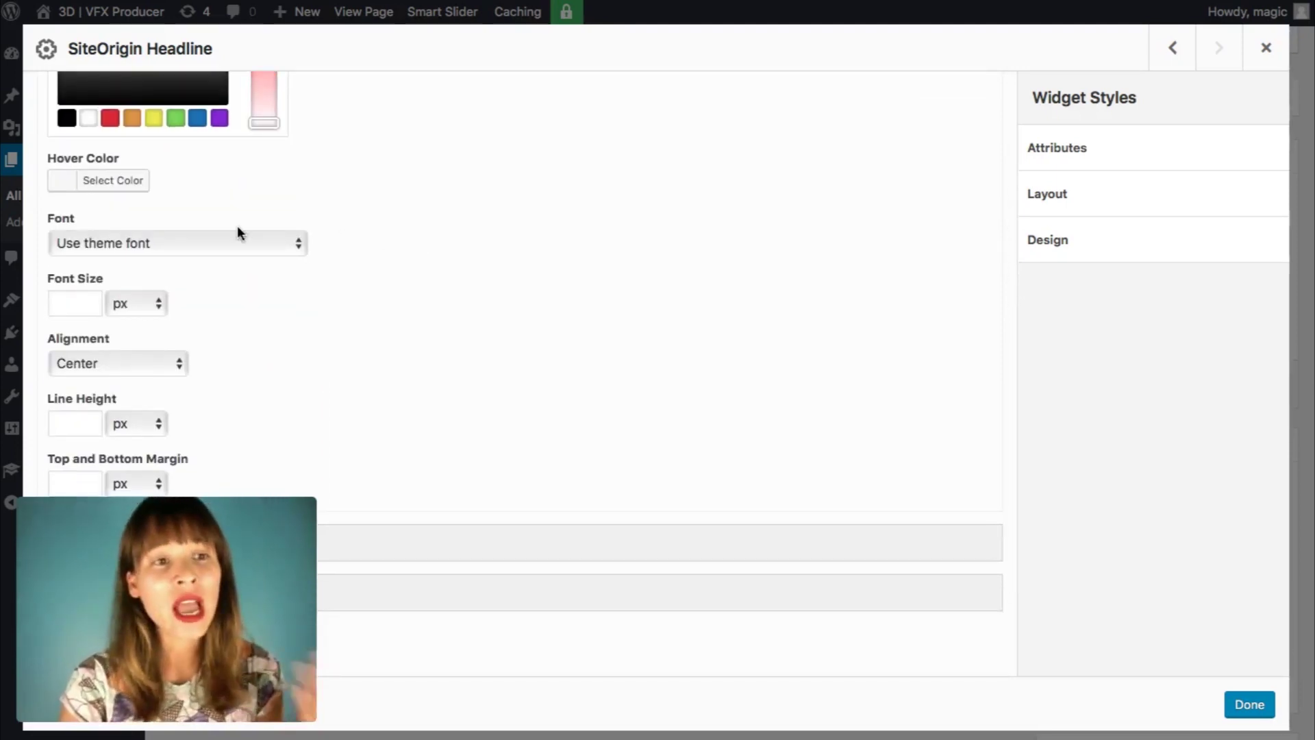
# Keep the headline font Helvetica Neue, set its size to 50 px and align it left.
pyautogui.click(296, 247)
pyautogui.scroll(-20, 279, 423)
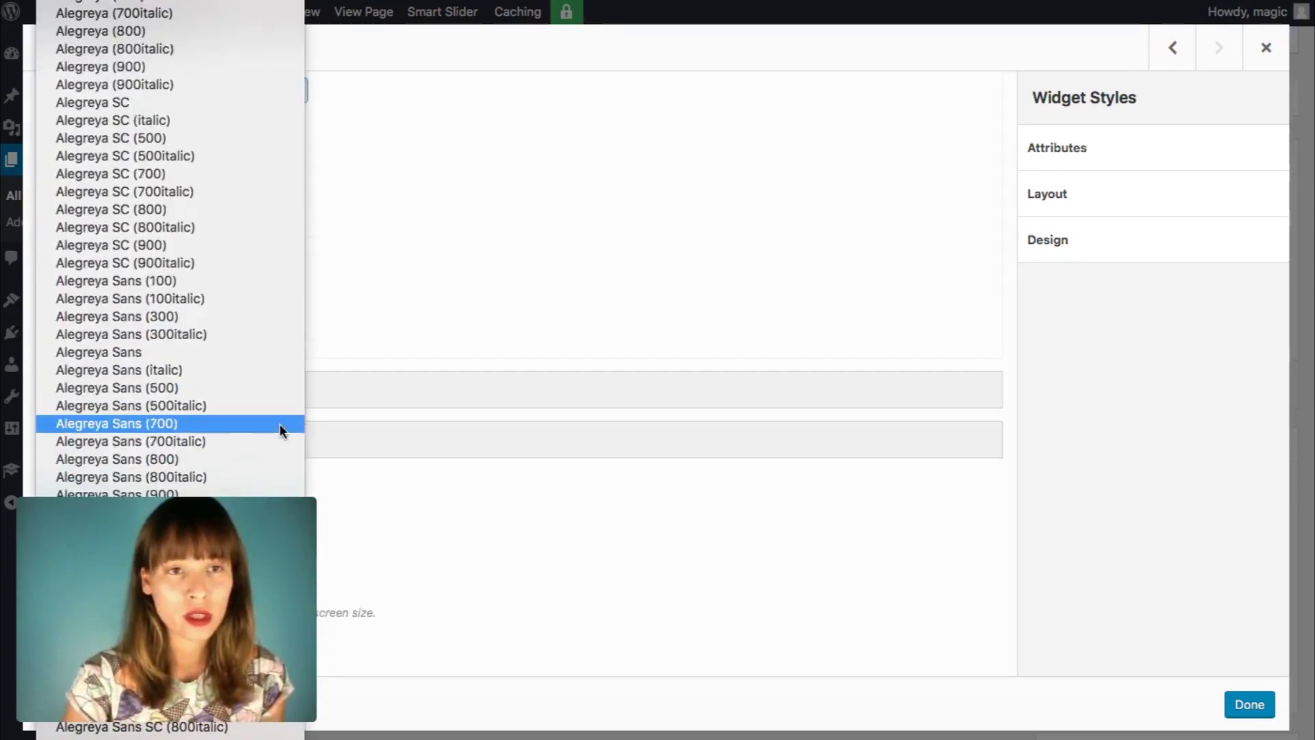
pyautogui.scroll(-20, 279, 423)
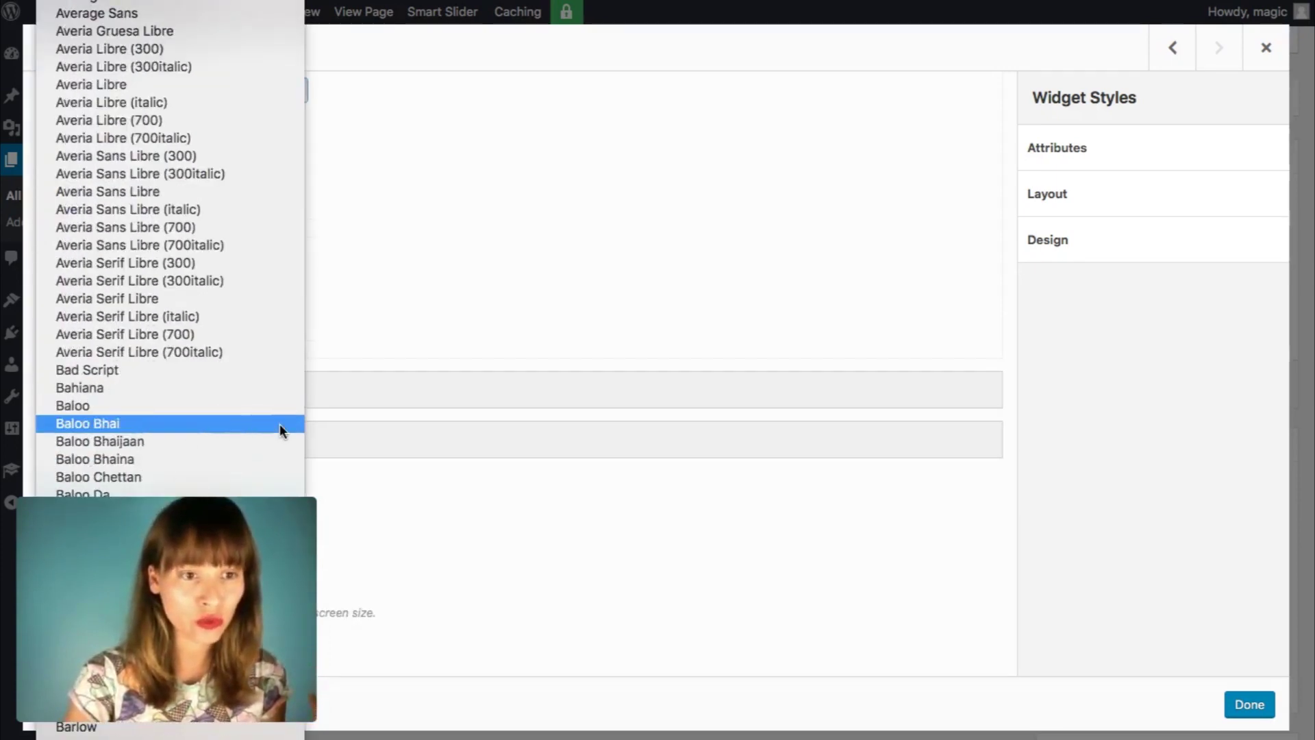
pyautogui.scroll(-15, 280, 423)
pyautogui.scroll(20, 279, 423)
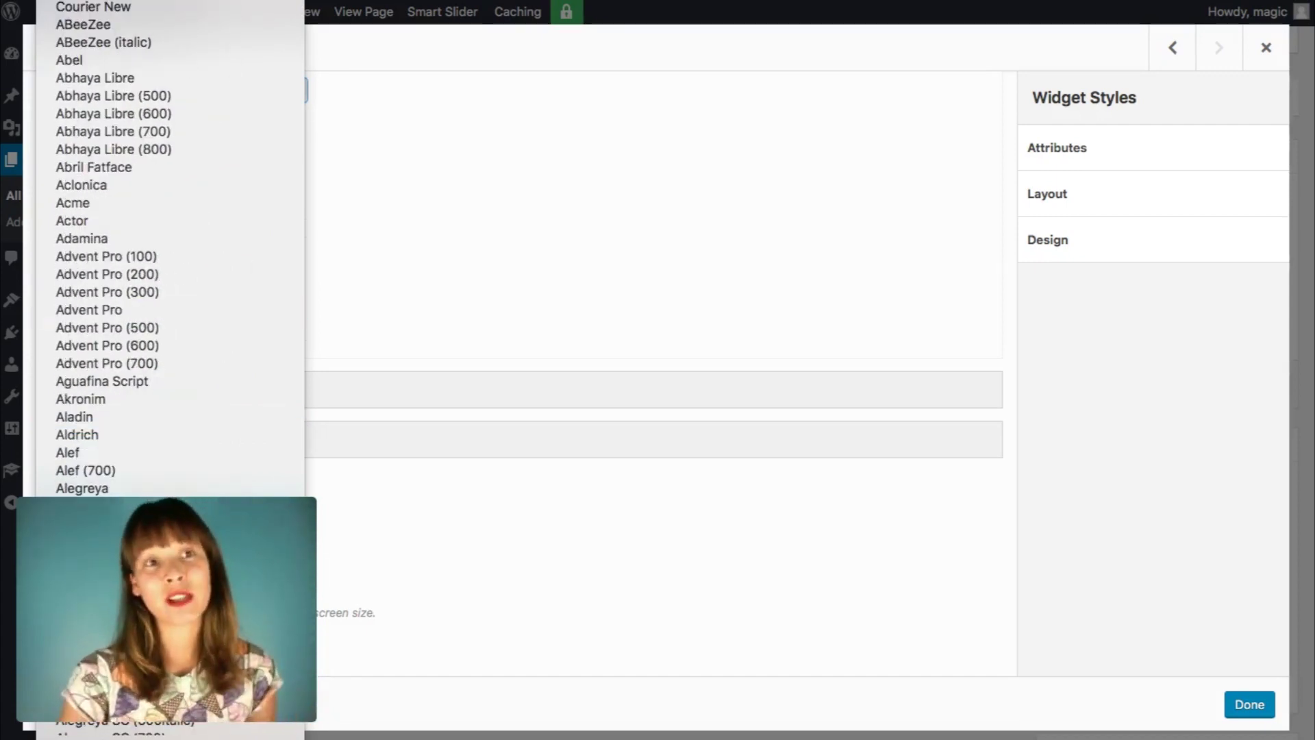
pyautogui.click(384, 217)
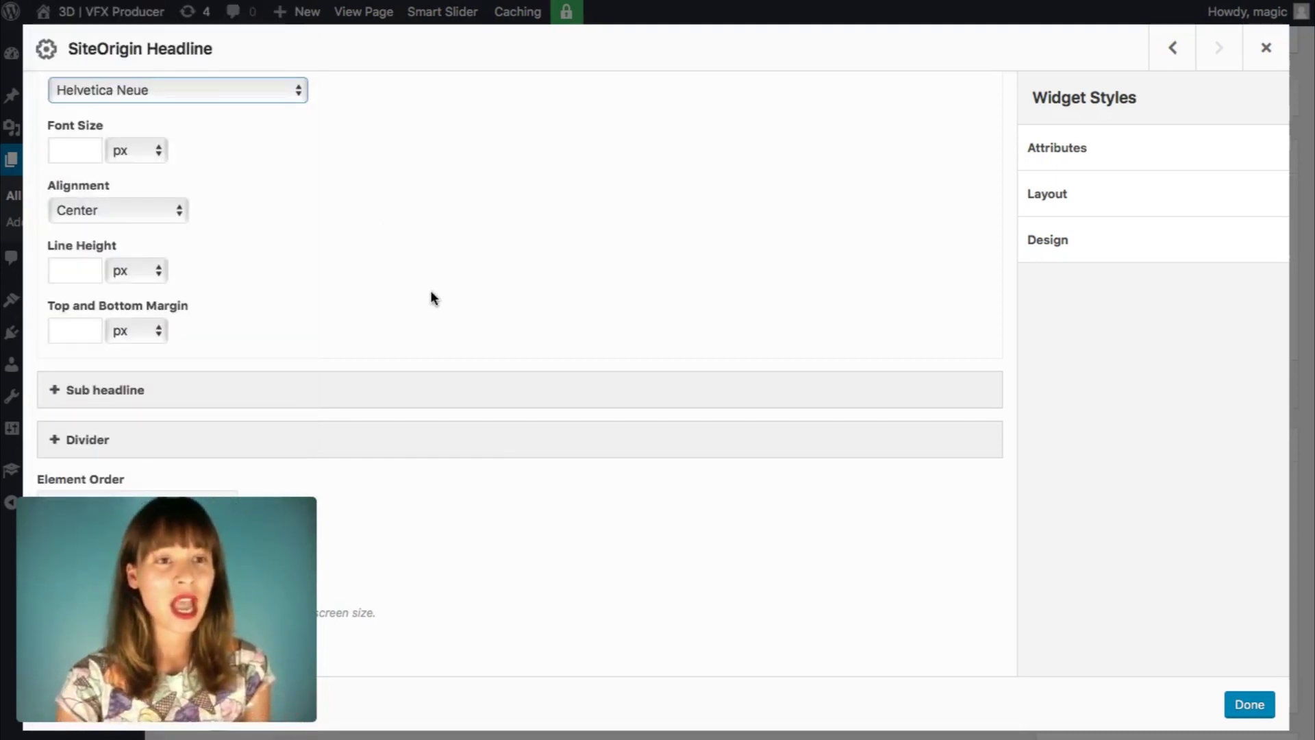
pyautogui.click(82, 145)
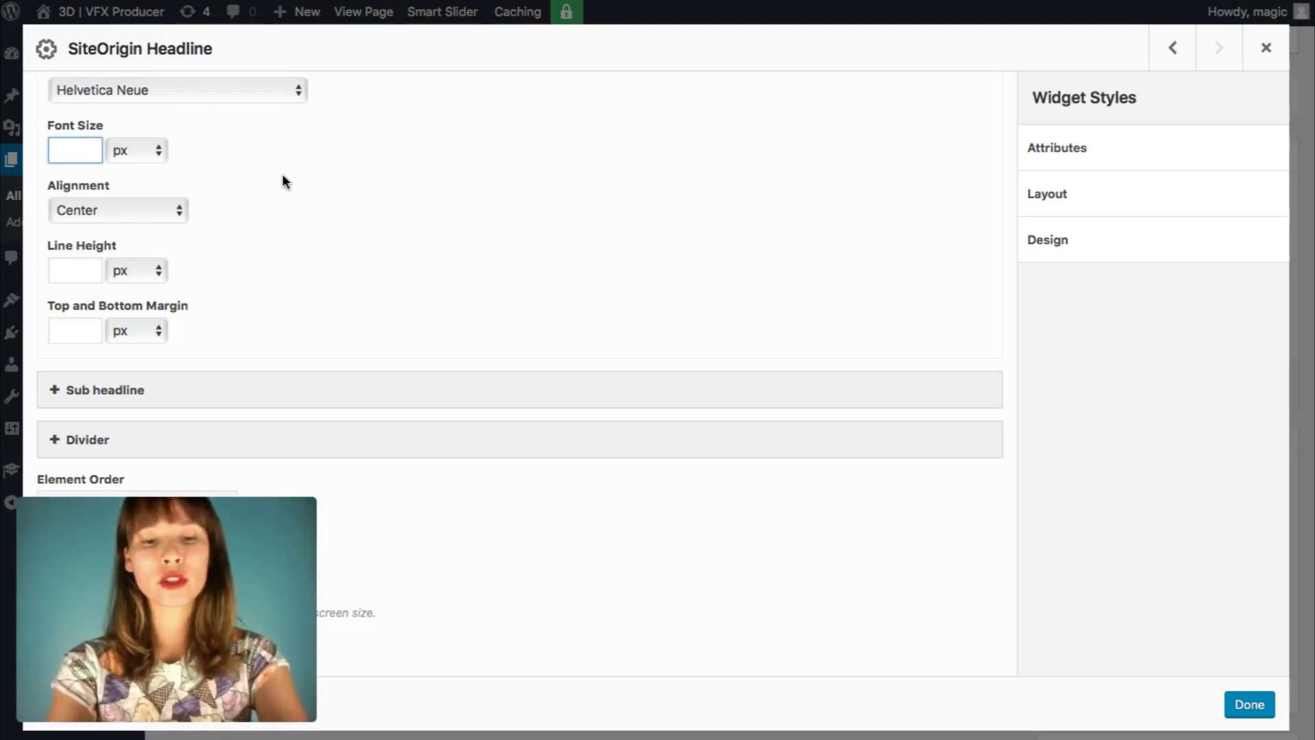
pyautogui.write('50')
pyautogui.click(174, 199)
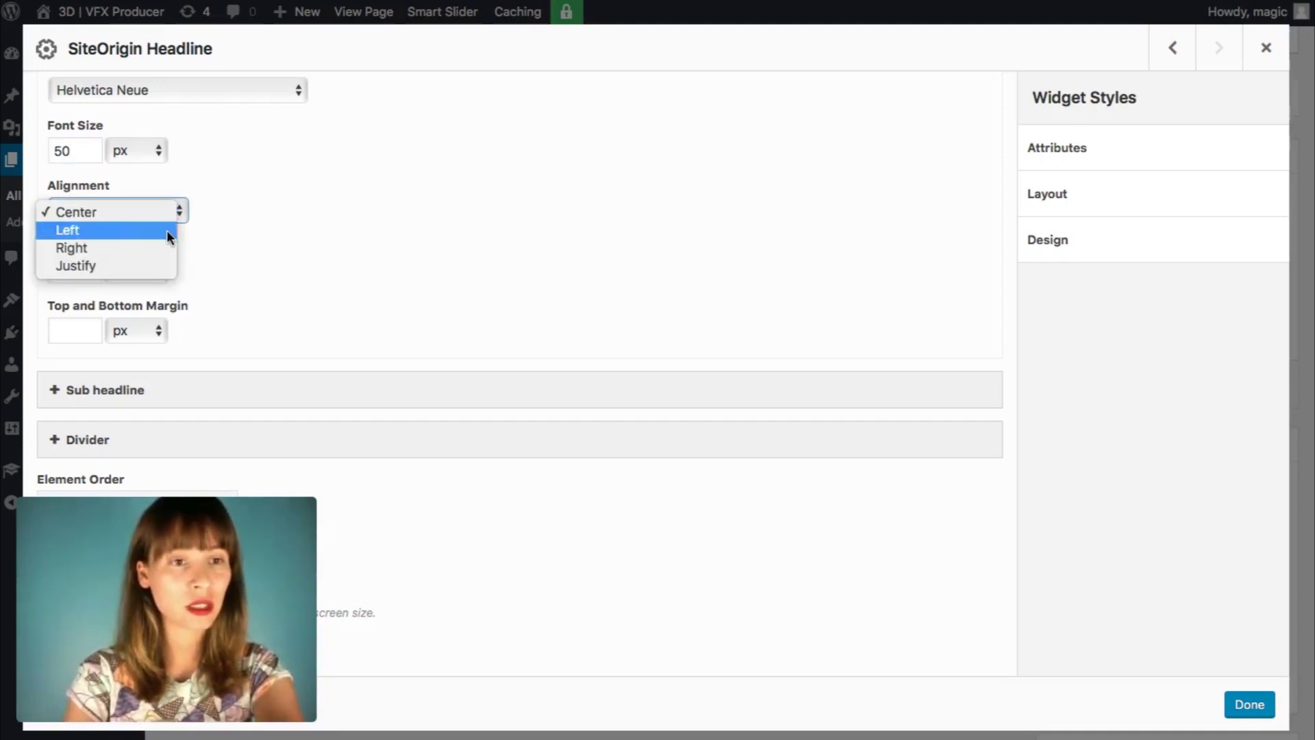
pyautogui.click(167, 230)
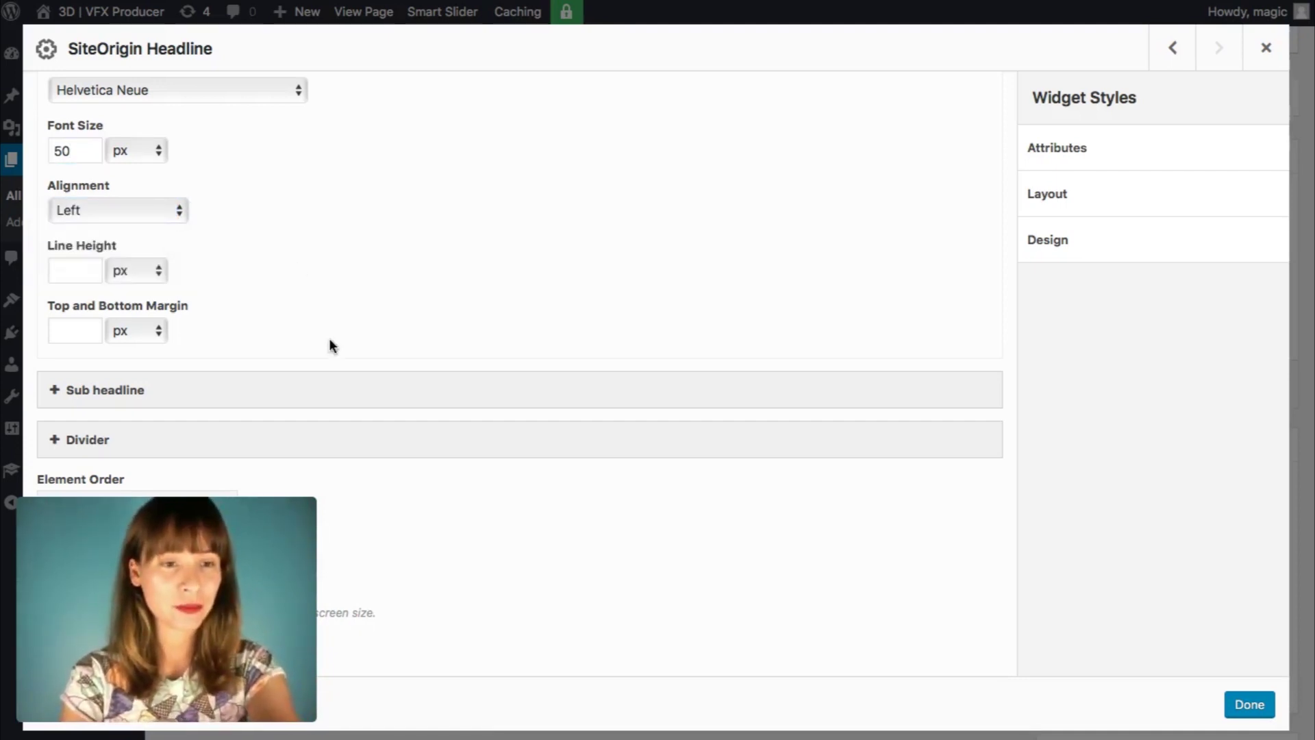
# Collapse the Headline section and expand the Sub headline settings.
pyautogui.scroll(6, 346, 310)
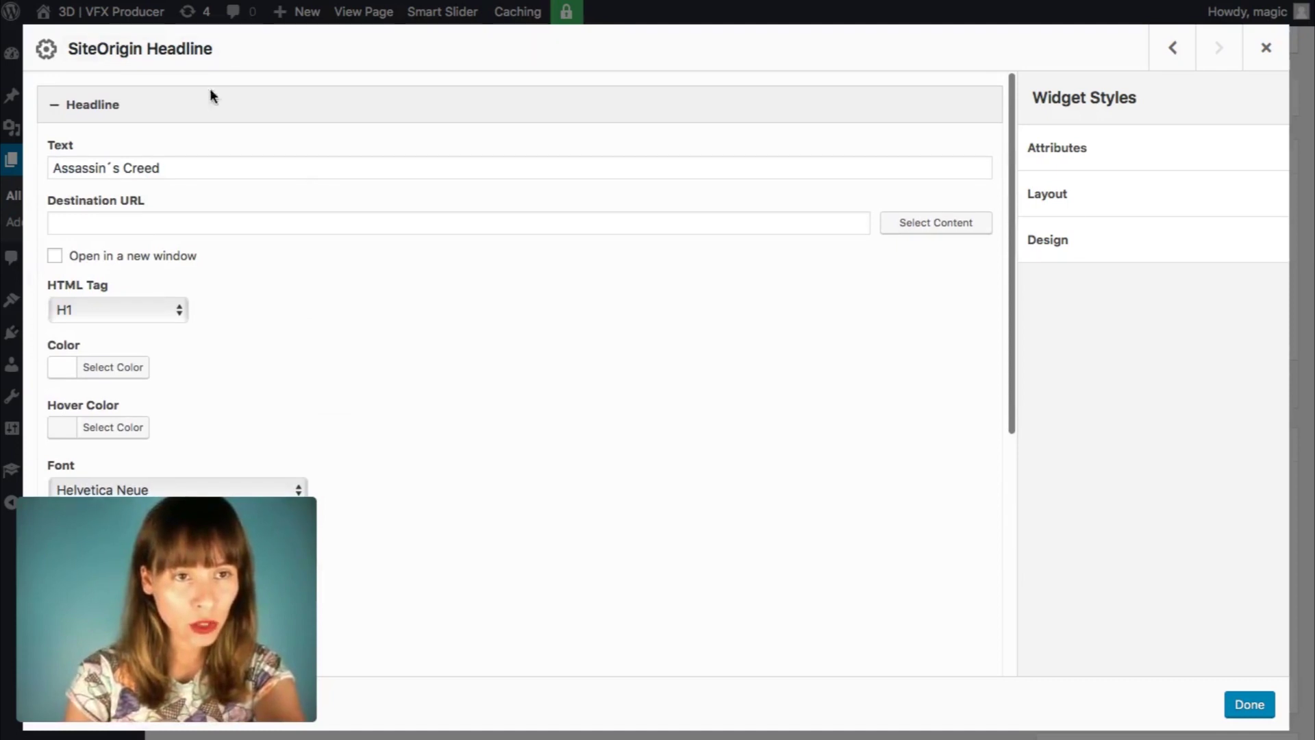
pyautogui.click(211, 106)
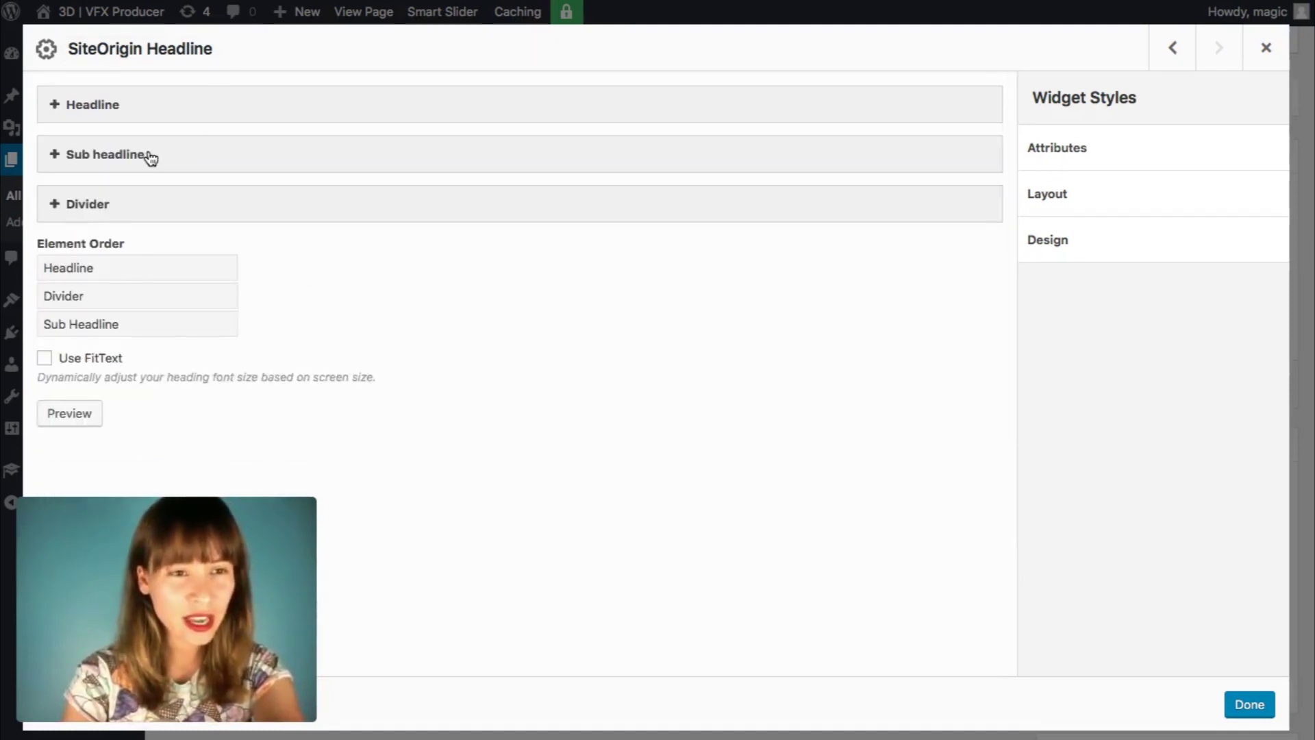
pyautogui.click(150, 157)
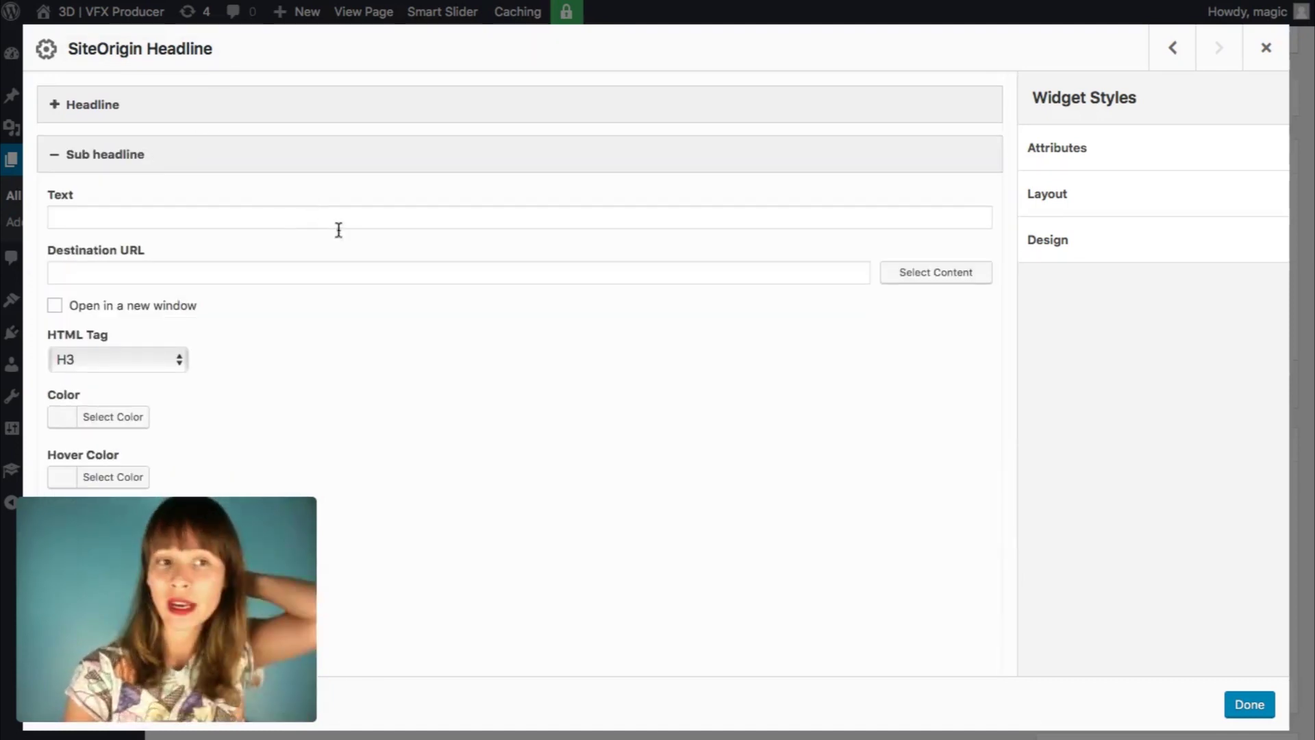
pyautogui.scroll(-1, 346, 247)
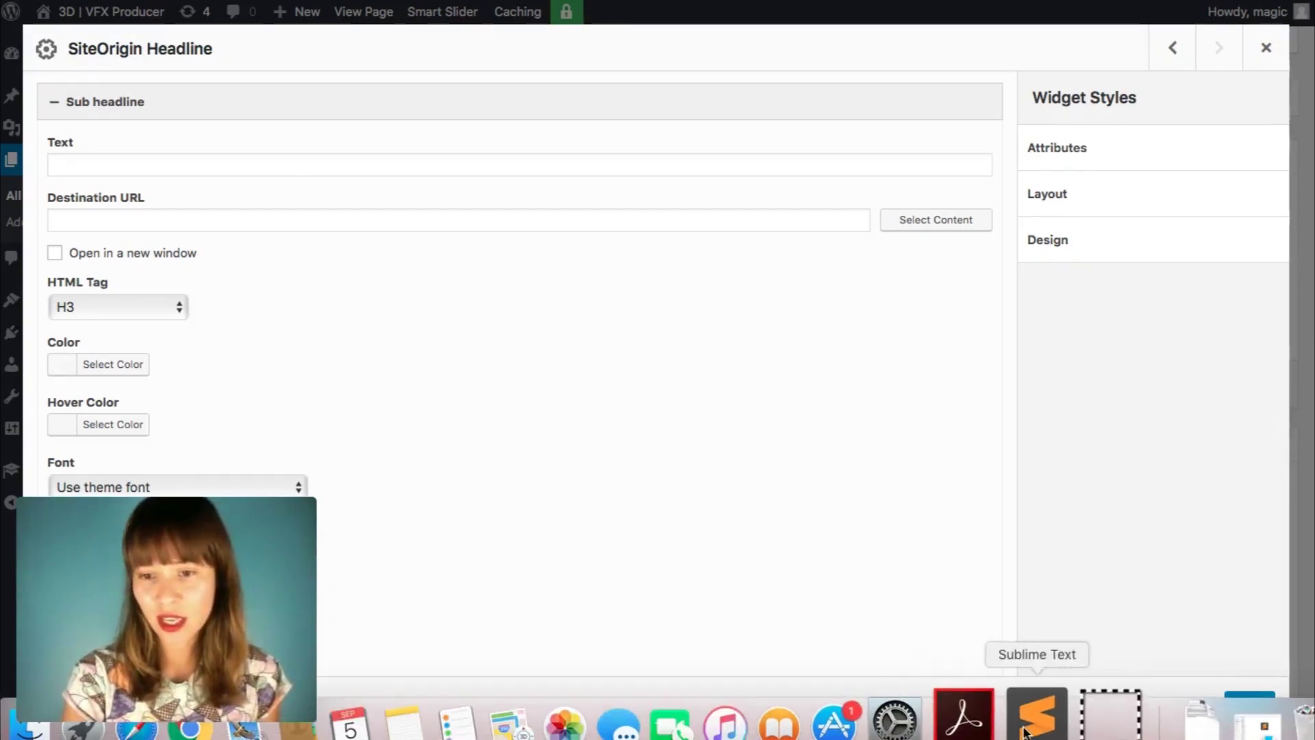
# Copy 'Line Producer' from the Assassin´s Creed credit line into the sub headline text.
pyautogui.click(1033, 713)
pyautogui.click(891, 60)
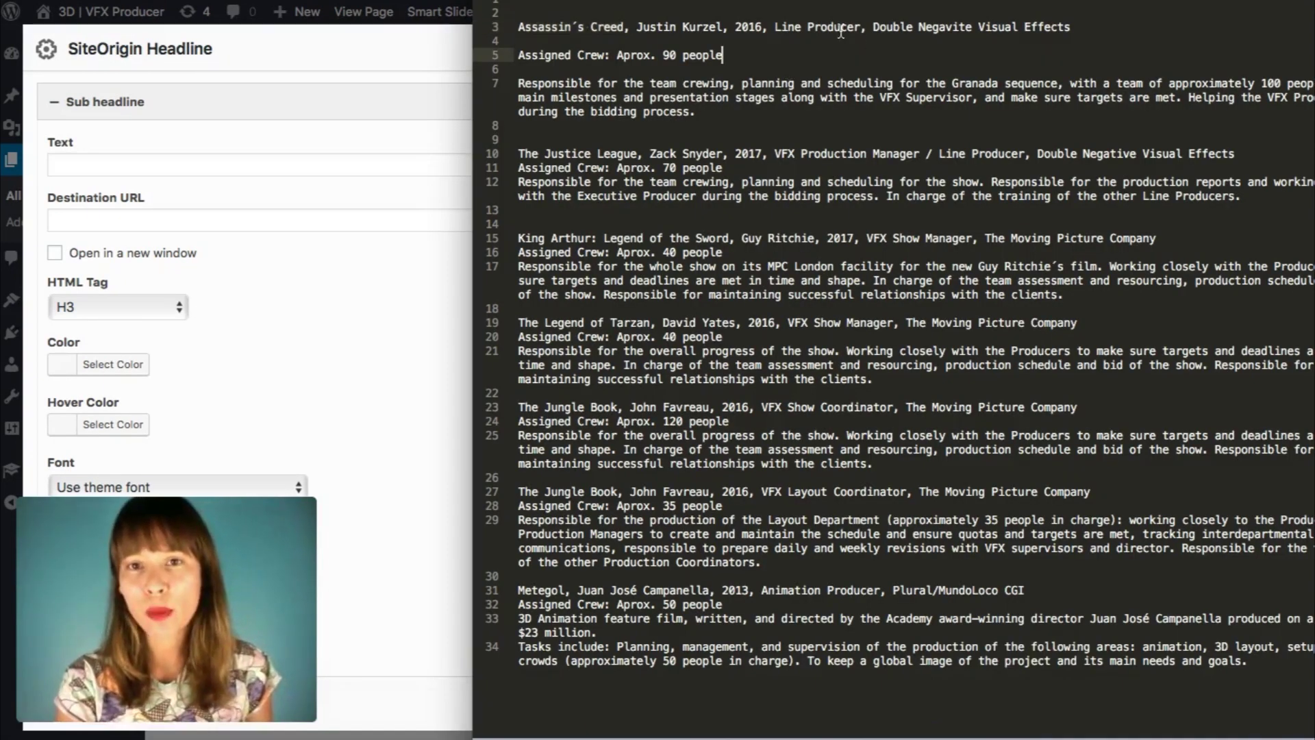
pyautogui.click(802, 27)
pyautogui.moveTo(861, 26); pyautogui.dragTo(774, 26)
pyautogui.press('super+c')
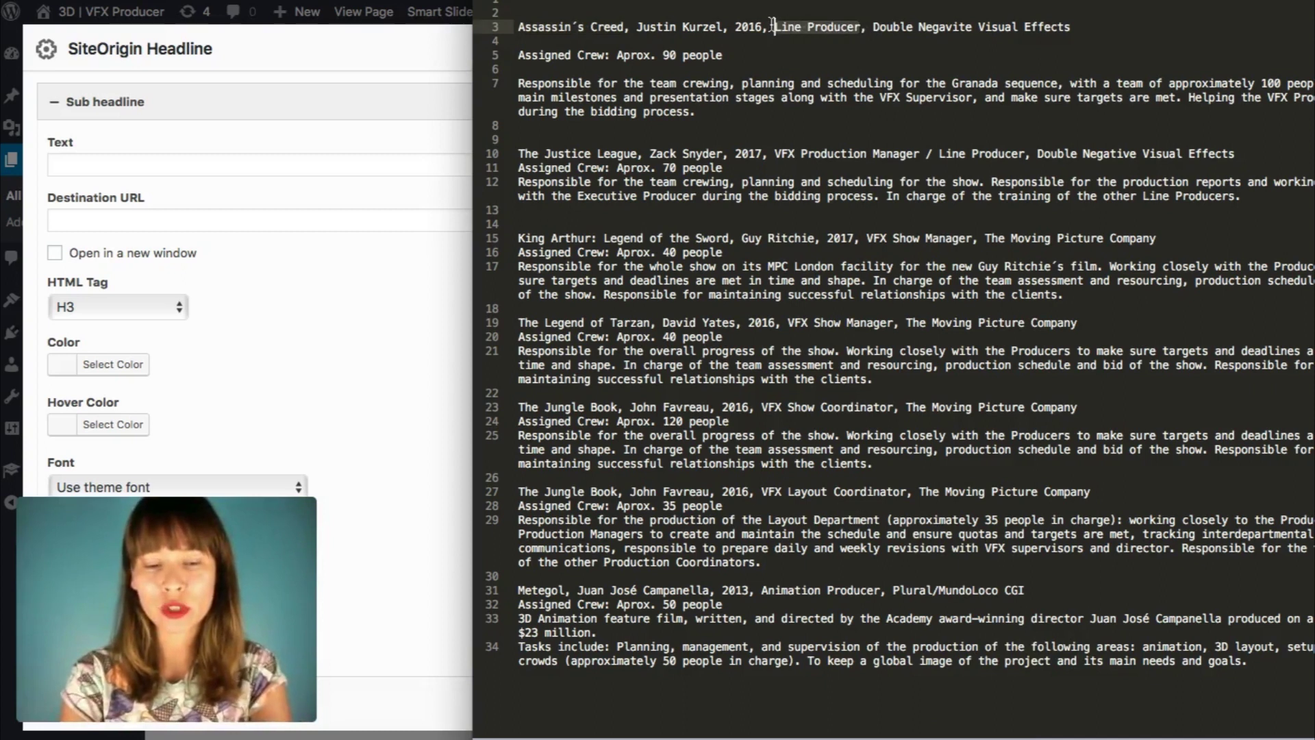
pyautogui.click(176, 166)
pyautogui.click(130, 160)
pyautogui.press('super+v')
# Set the sub headline colour to #fefefe.
pyautogui.scroll(-4, 335, 261)
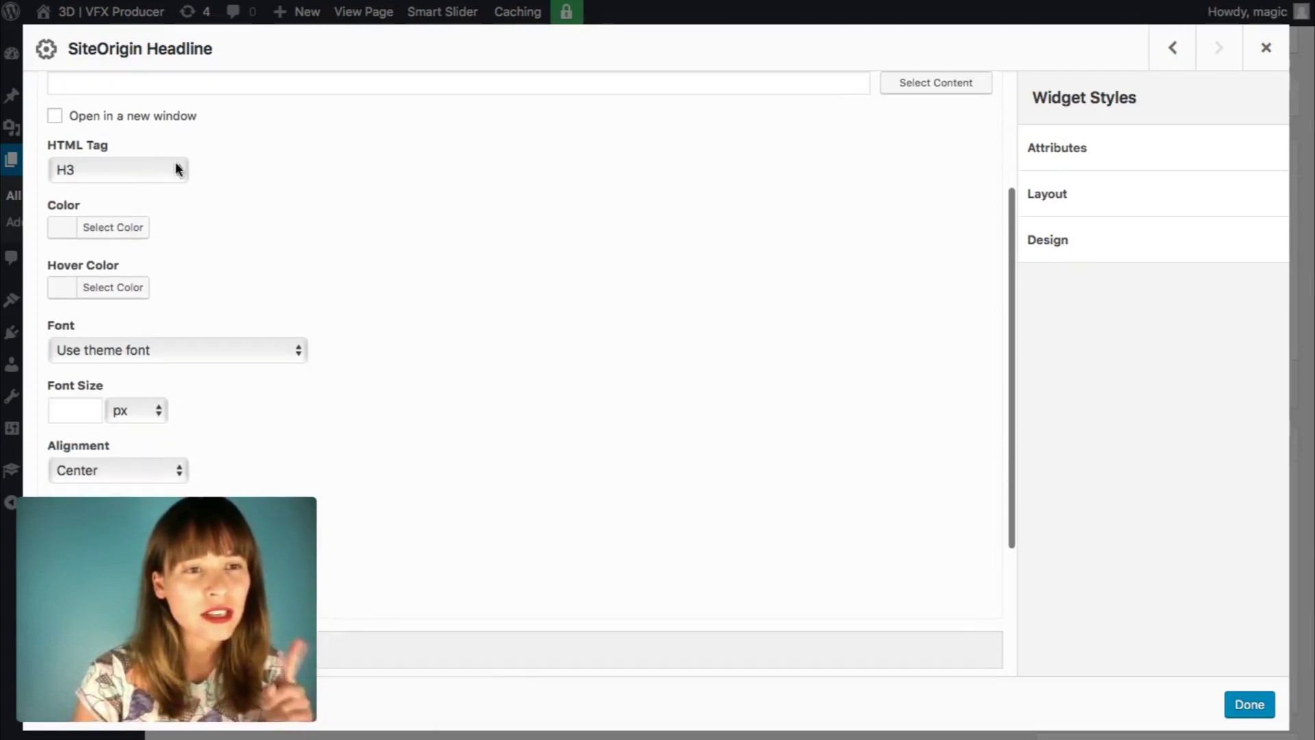
pyautogui.click(113, 227)
pyautogui.click(189, 224)
pyautogui.write('2')
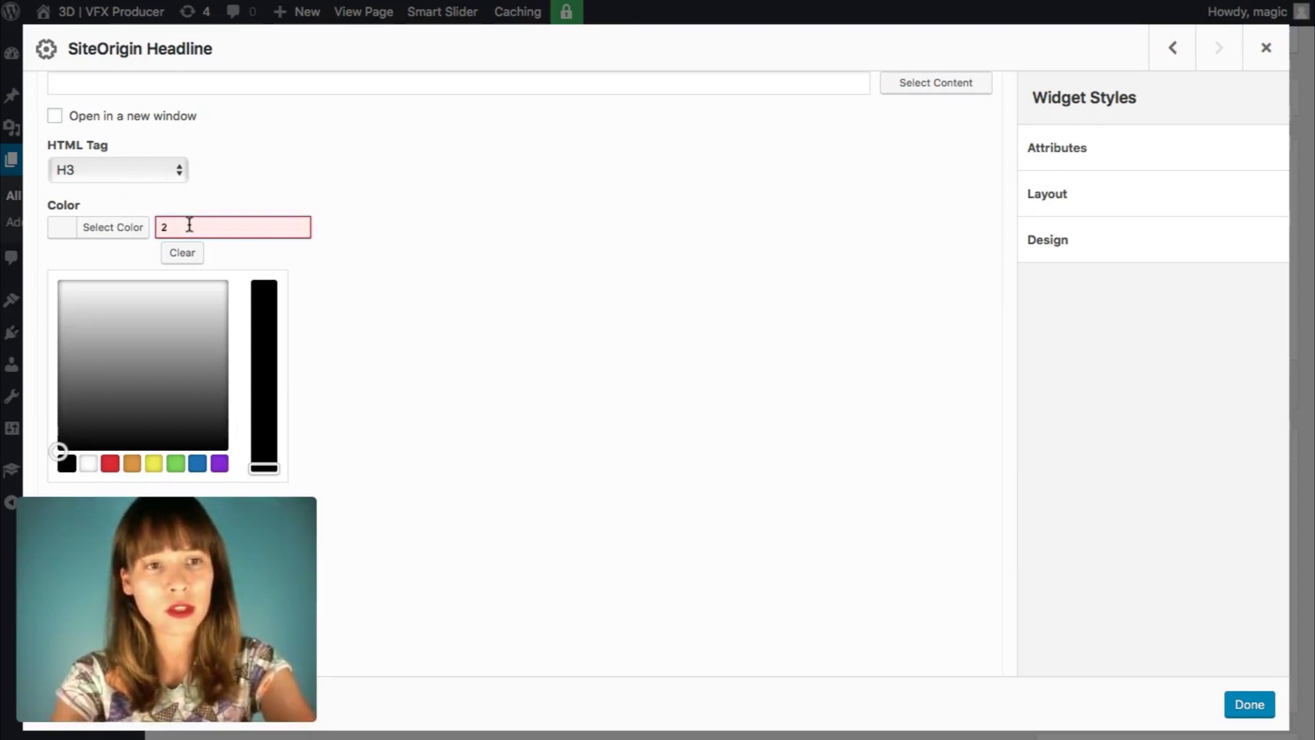
pyautogui.write('#fefefe')
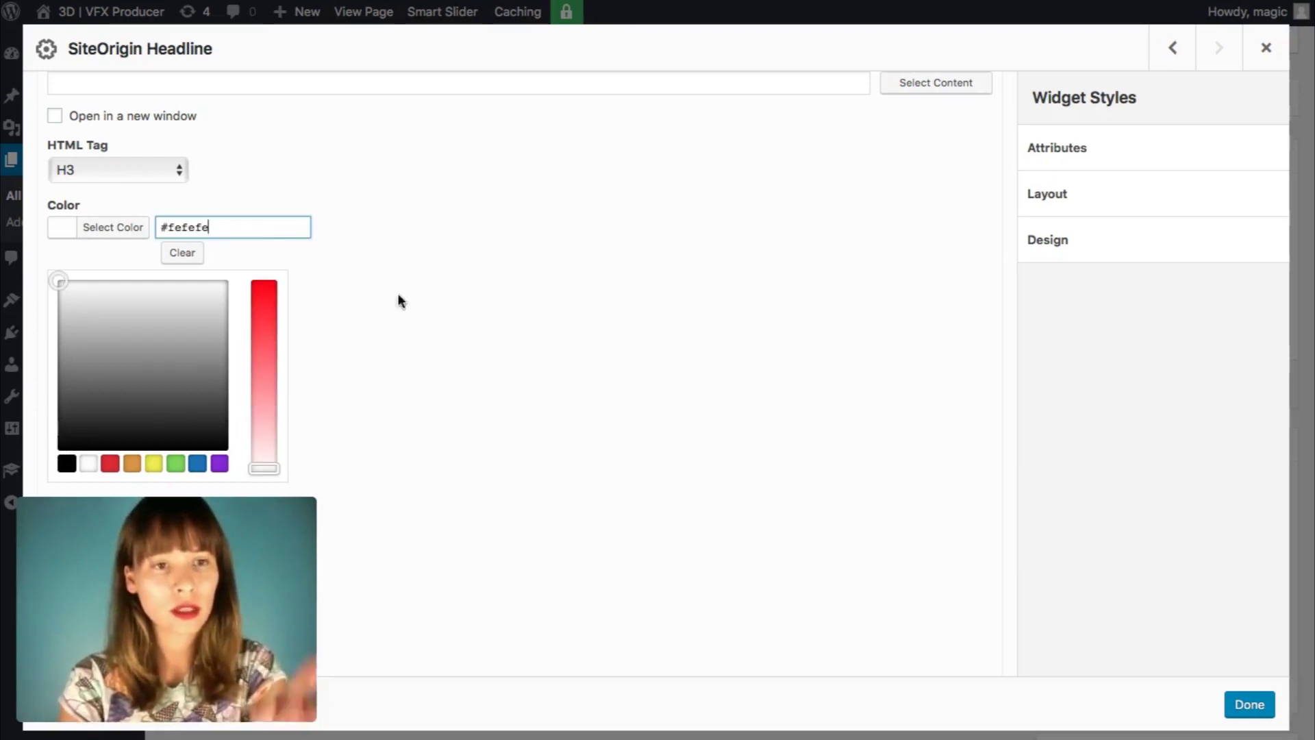
pyautogui.scroll(-3, 414, 302)
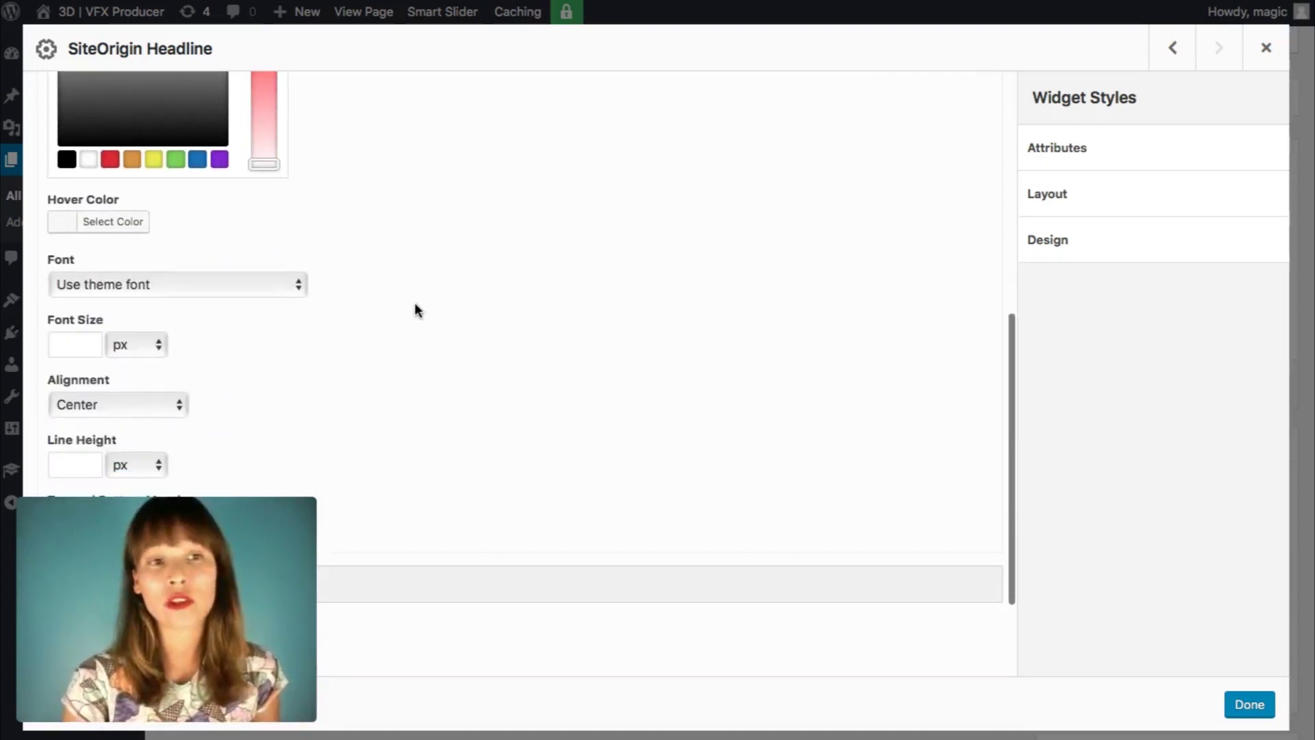
pyautogui.scroll(5, 414, 302)
pyautogui.scroll(3, 415, 304)
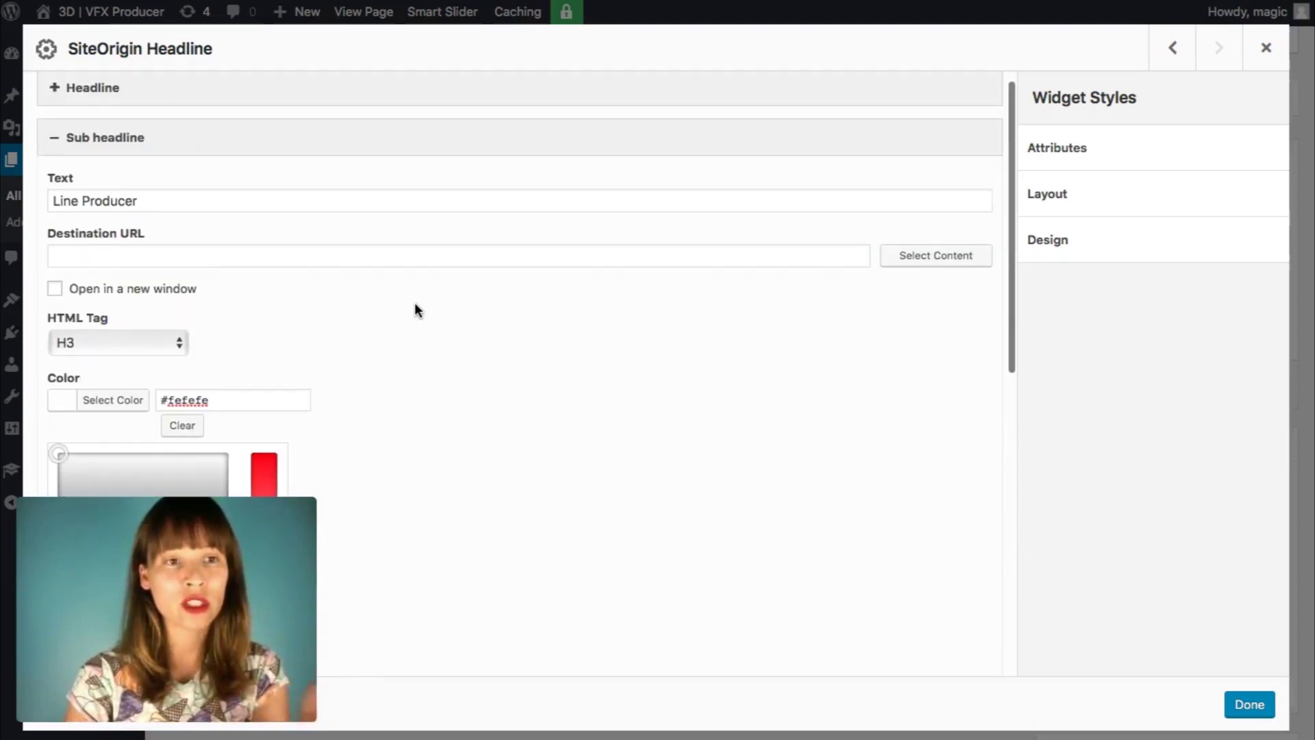
pyautogui.scroll(-3, 415, 305)
pyautogui.scroll(-6, 415, 309)
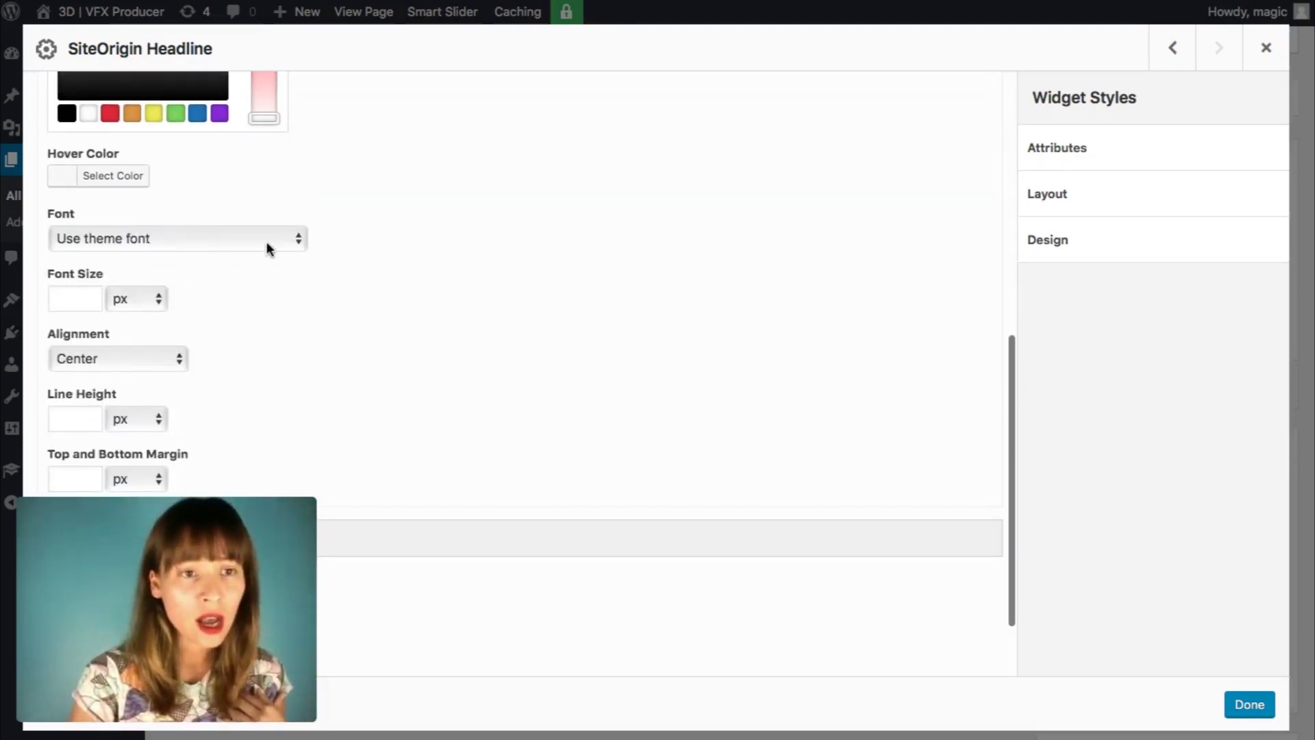
# Give the sub headline Helvetica Neue font, left alignment and a 30 px size.
pyautogui.click(266, 242)
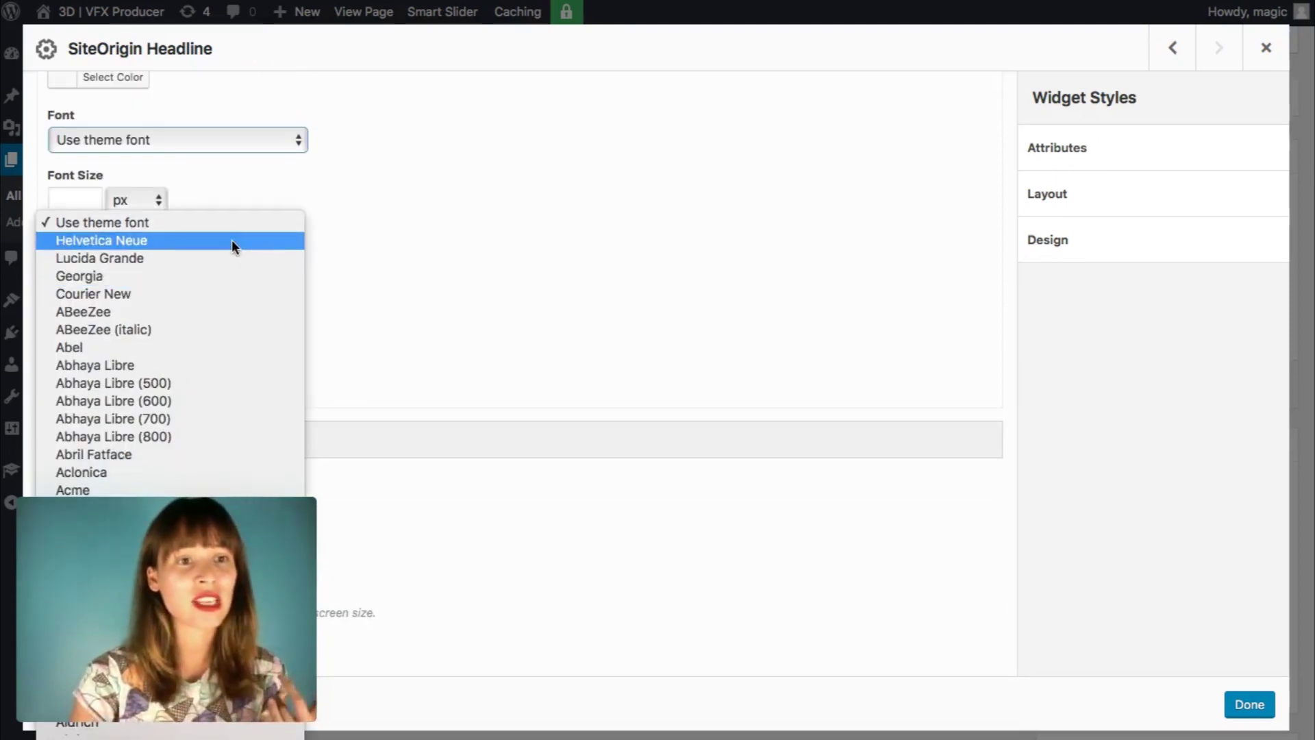
pyautogui.click(231, 239)
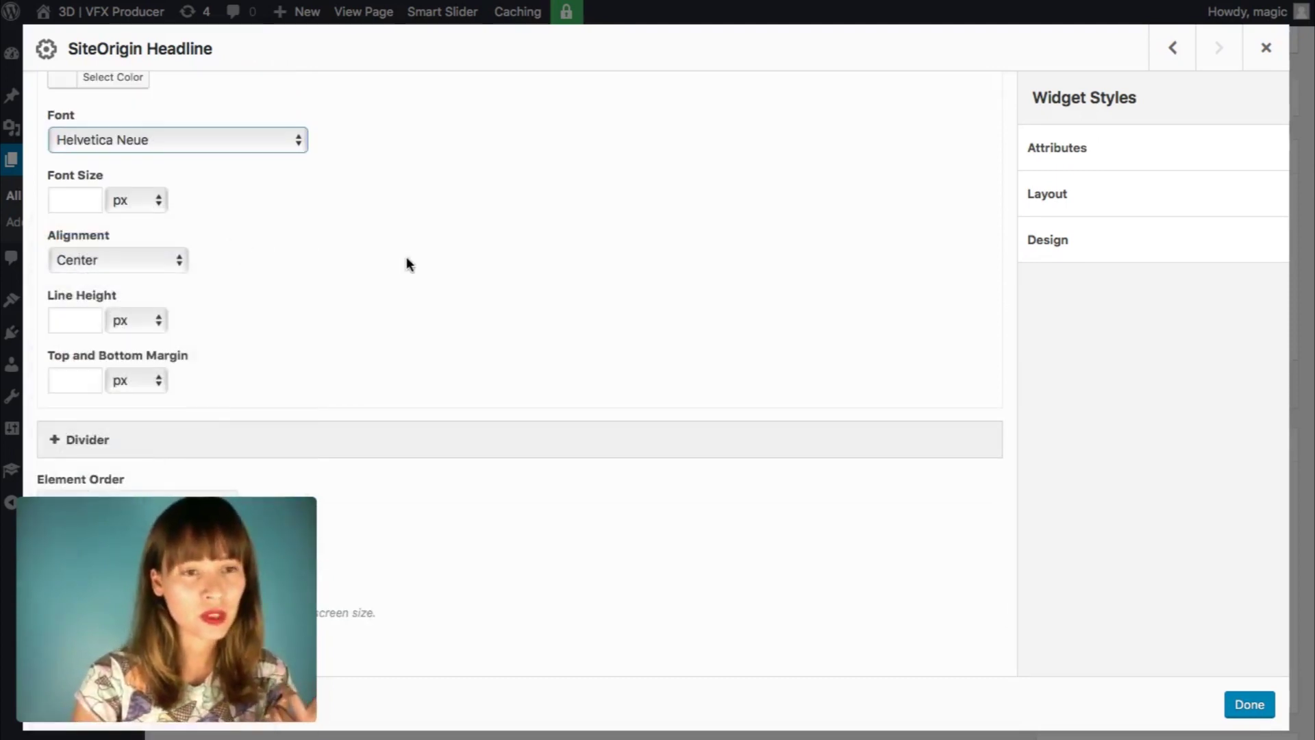
pyautogui.click(164, 261)
pyautogui.click(162, 280)
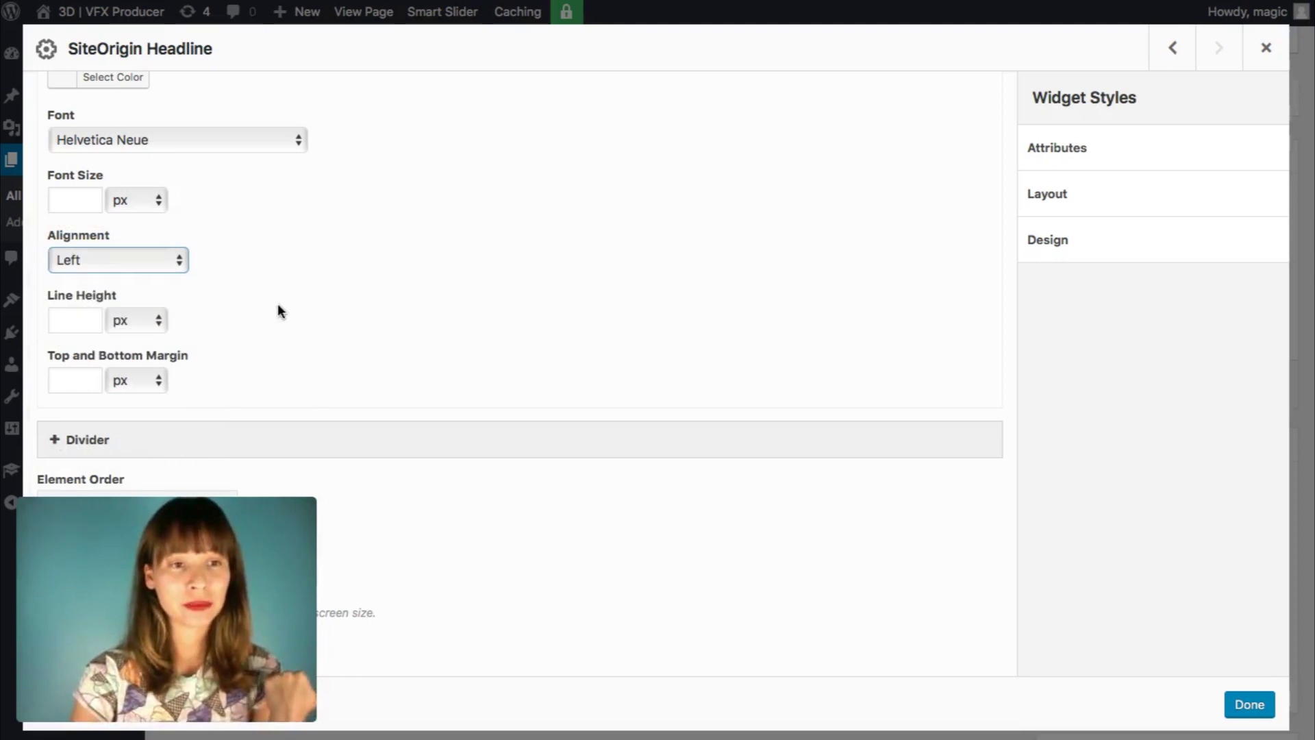
pyautogui.click(240, 316)
pyautogui.scroll(2, 241, 315)
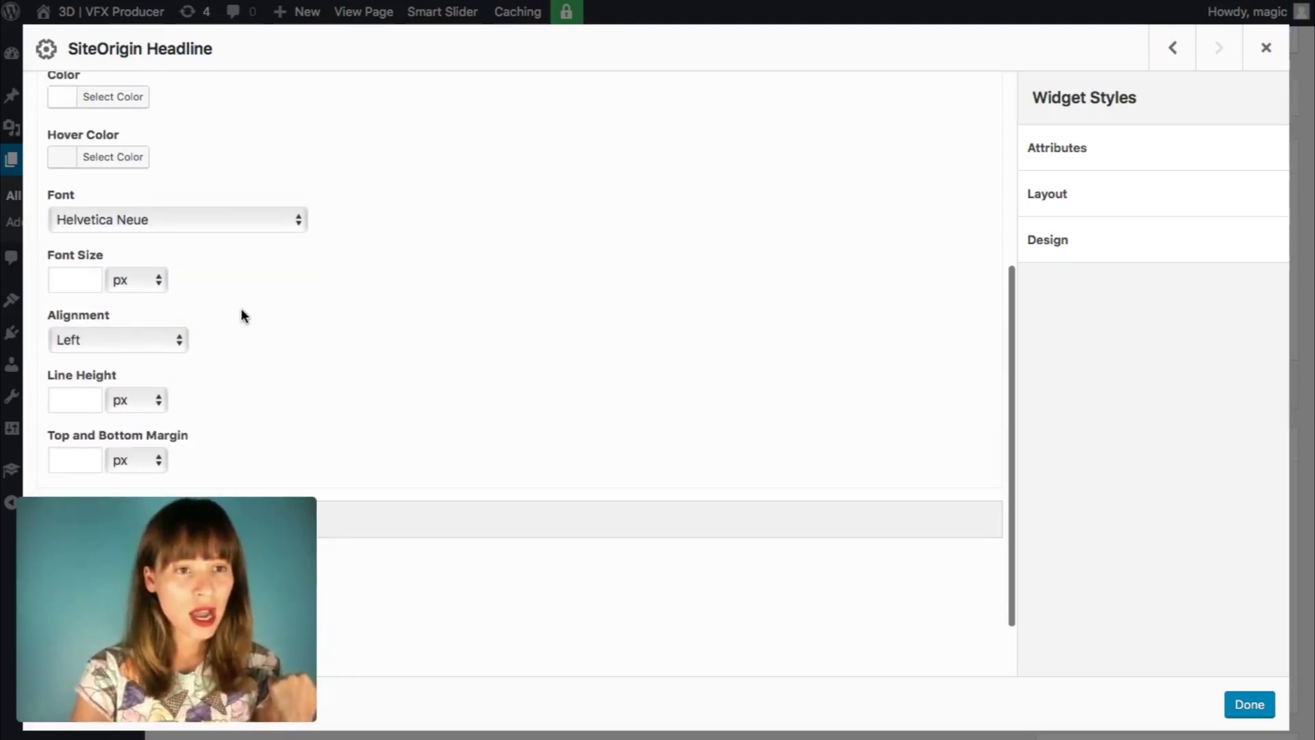
pyautogui.click(62, 275)
pyautogui.write('30')
pyautogui.scroll(-1, 420, 285)
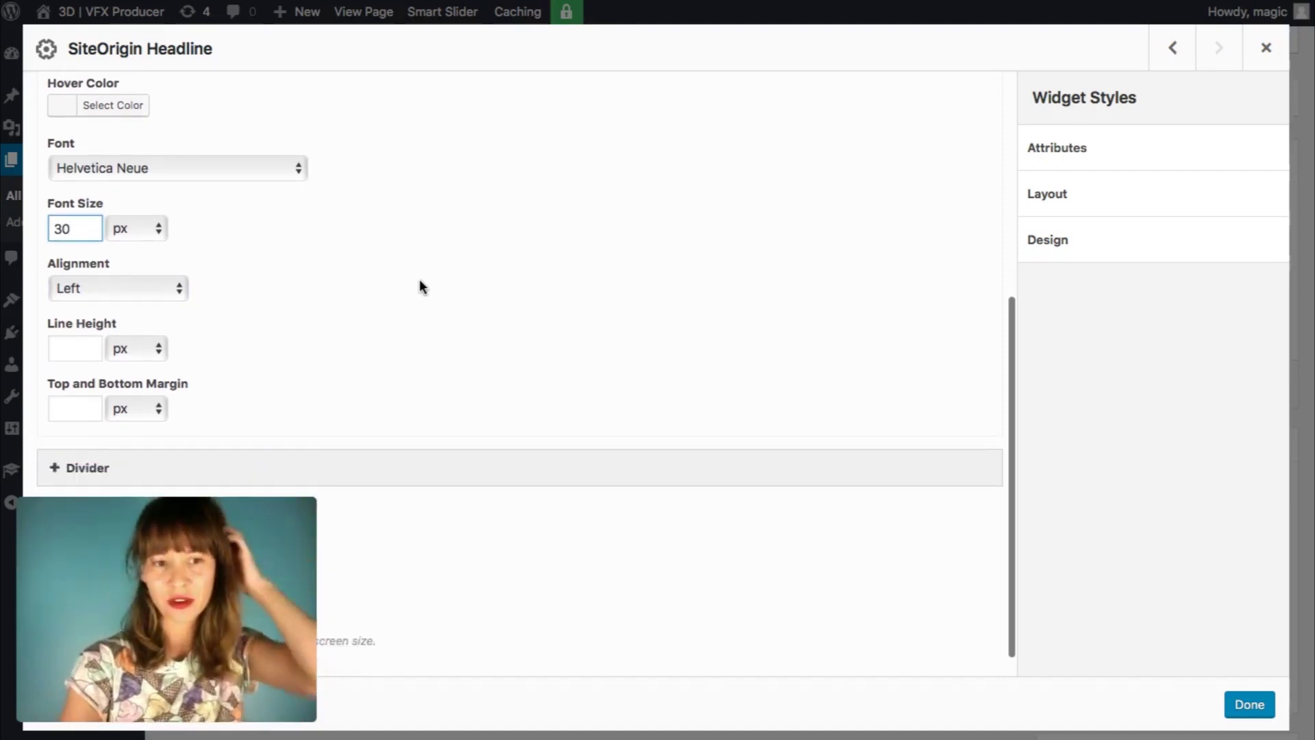
pyautogui.scroll(3, 420, 285)
pyautogui.scroll(3, 420, 285)
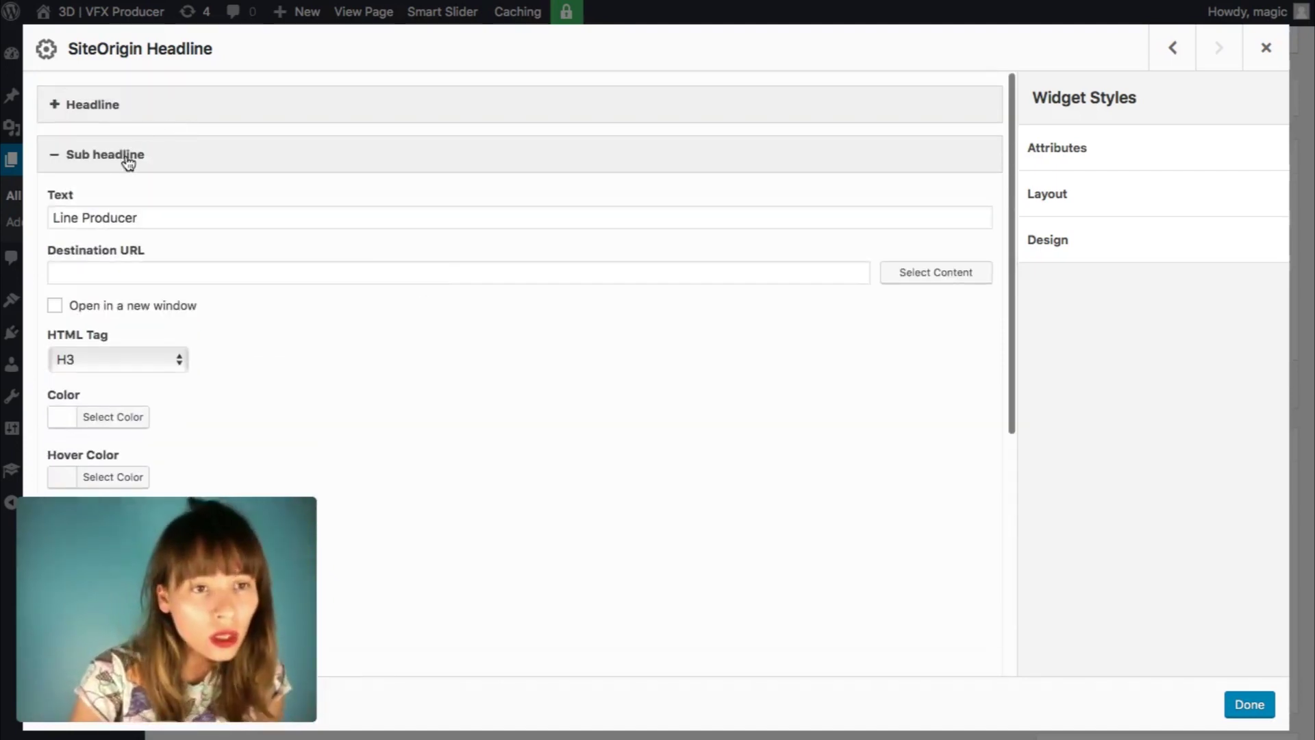
# Collapse the sub headline and open the Divider settings, keeping the Solid line style.
pyautogui.click(128, 162)
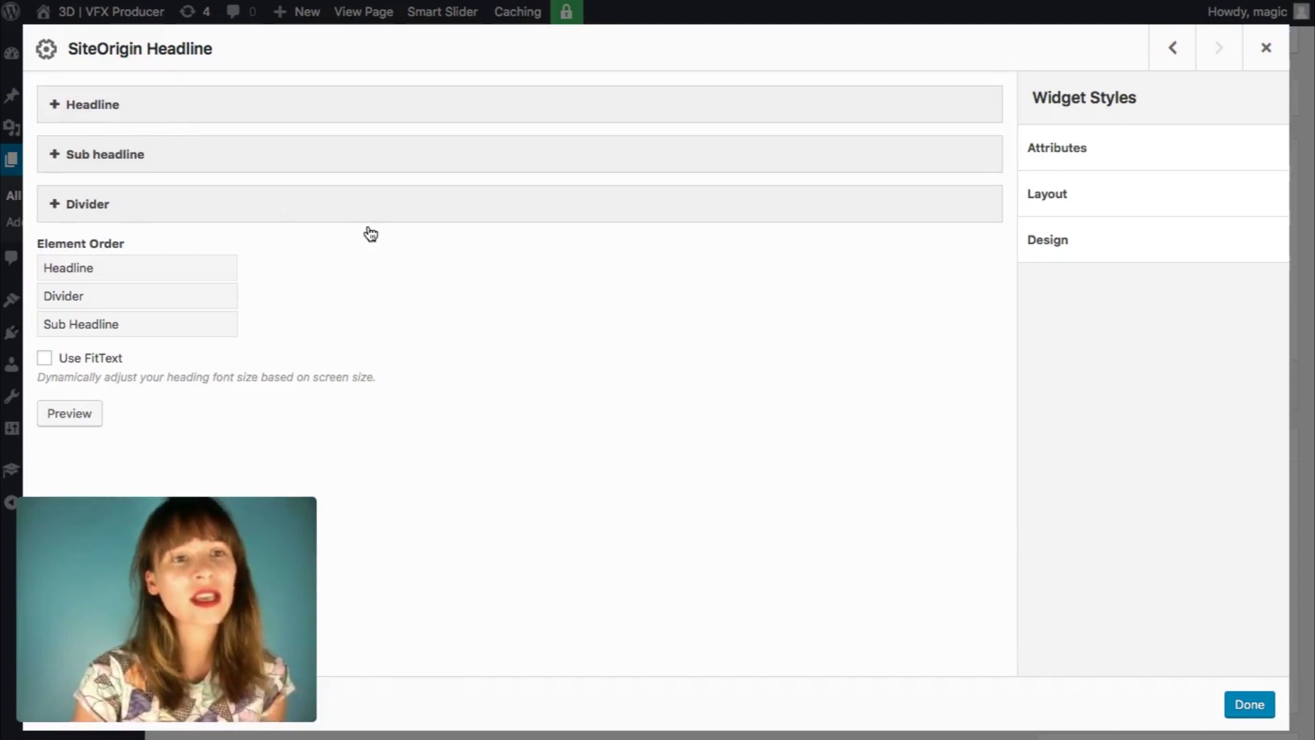
pyautogui.click(307, 219)
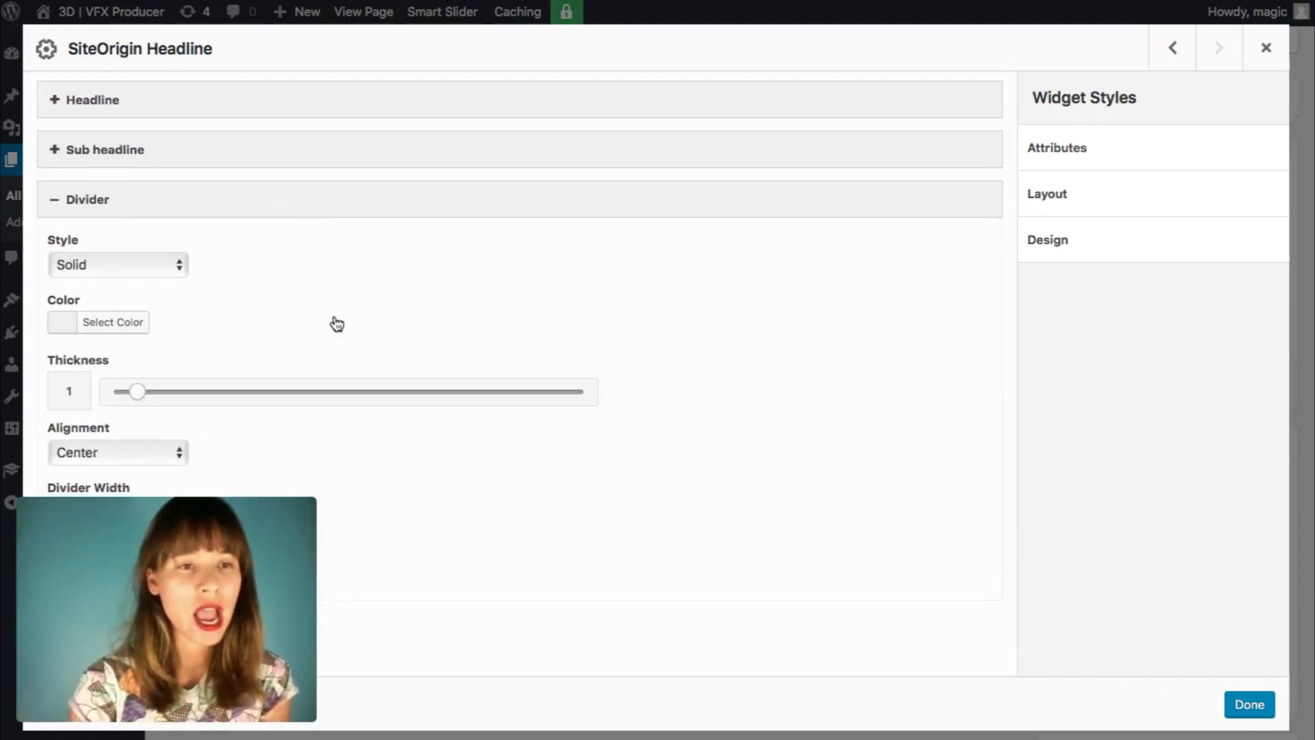
pyautogui.scroll(-3, 335, 323)
pyautogui.click(176, 161)
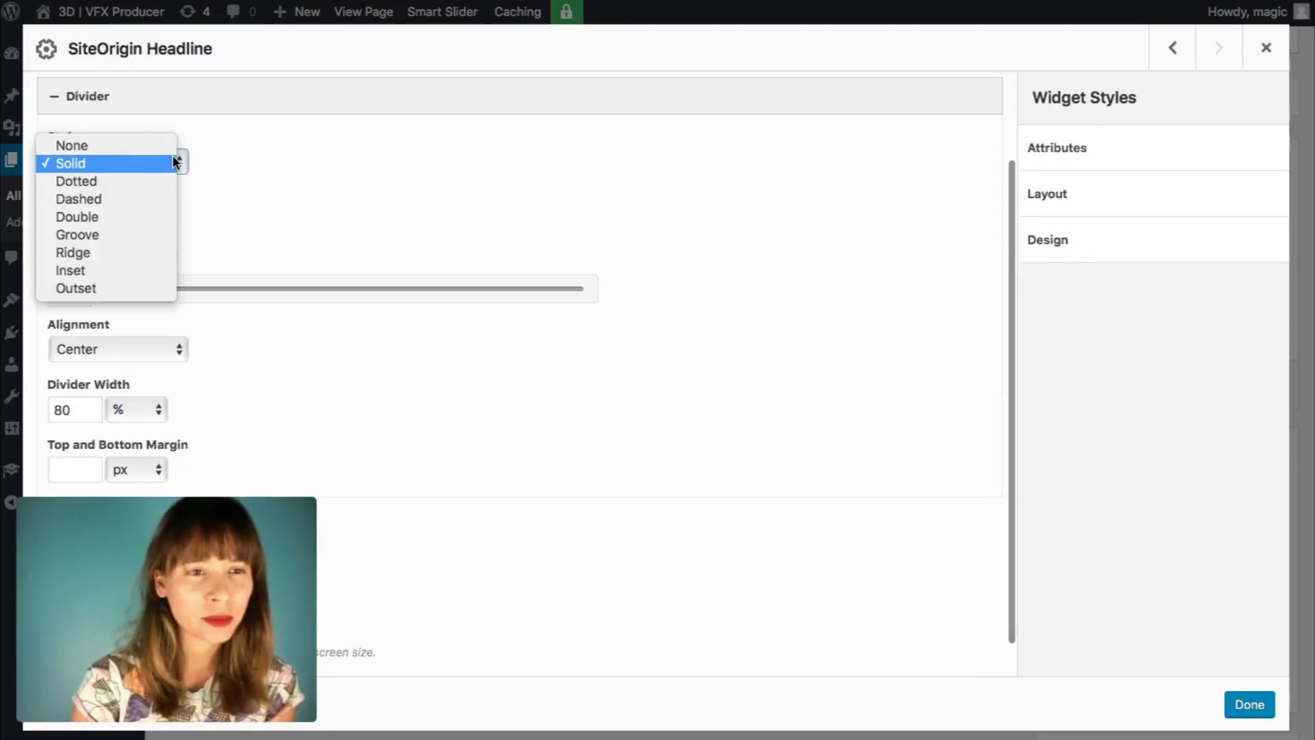
pyautogui.click(111, 170)
# Left-align the divider at 40% width and select the #17BCB8 hex on Coolors.
pyautogui.scroll(-1, 239, 207)
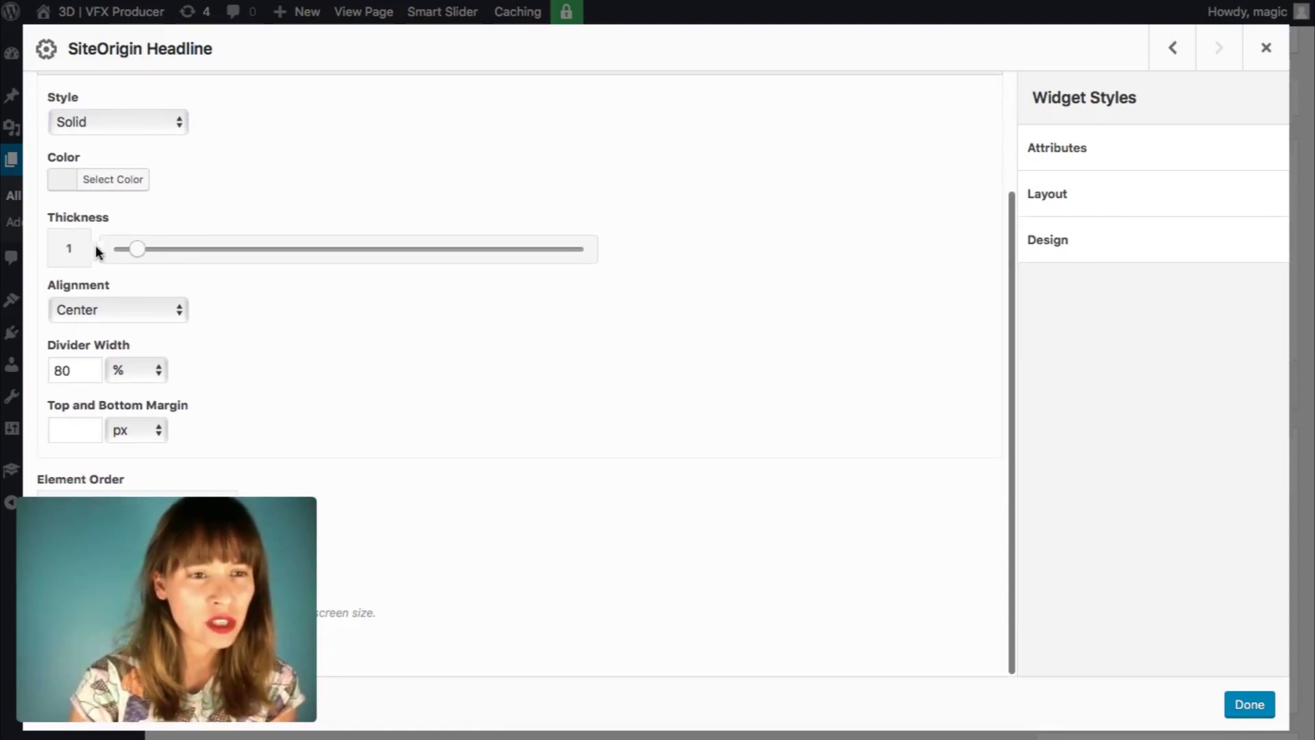
pyautogui.click(180, 312)
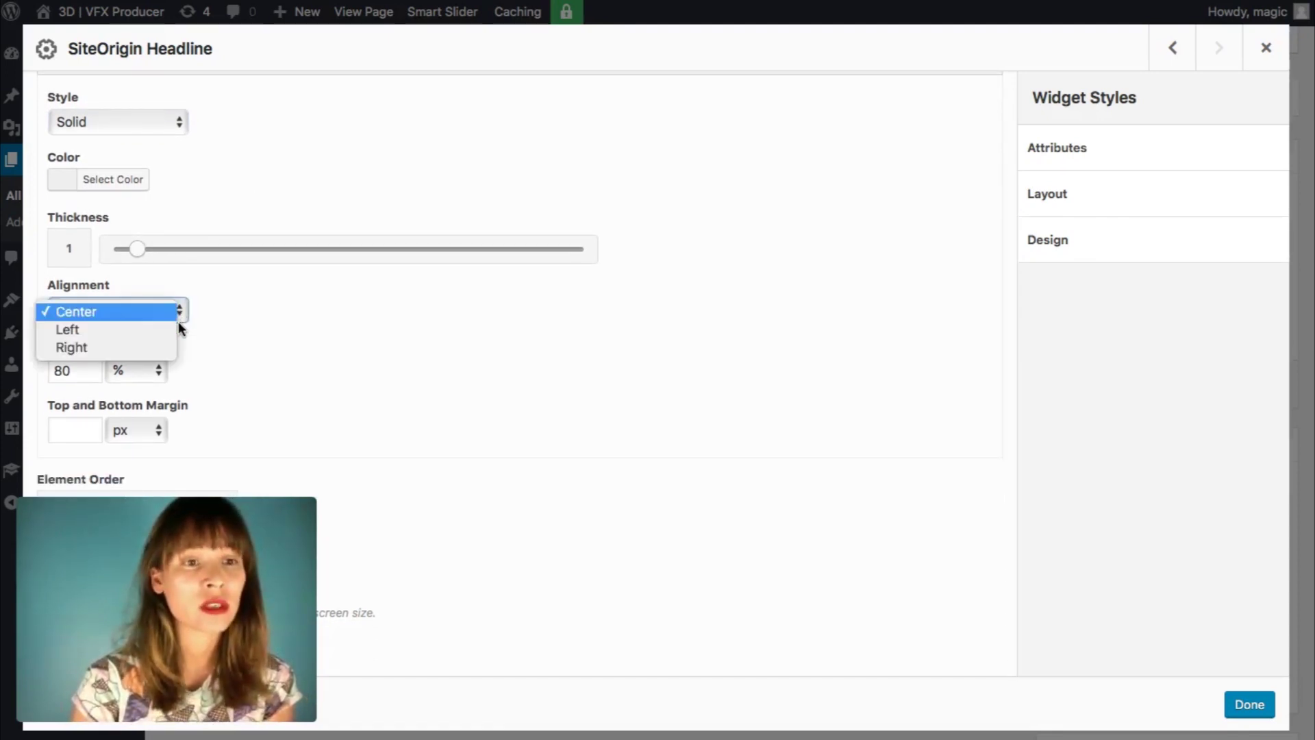
pyautogui.click(173, 330)
pyautogui.press('Tab')
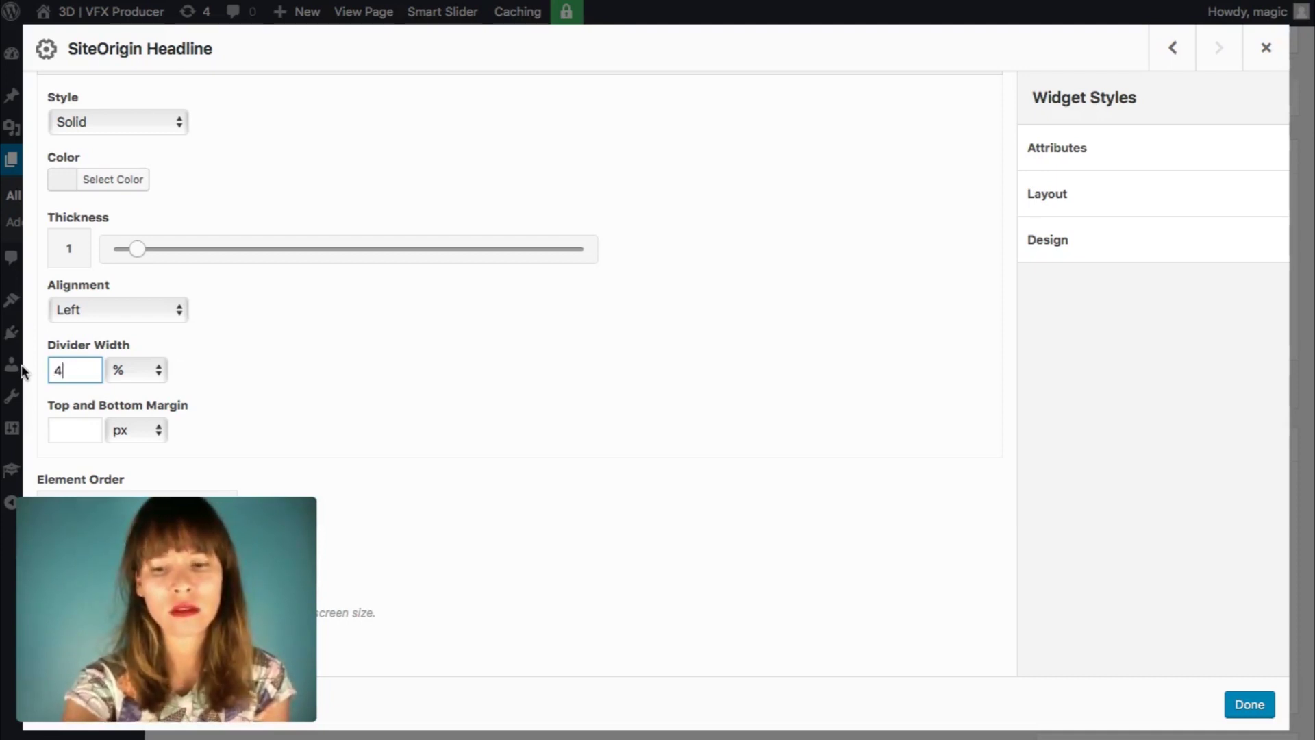
pyautogui.press('Tab')
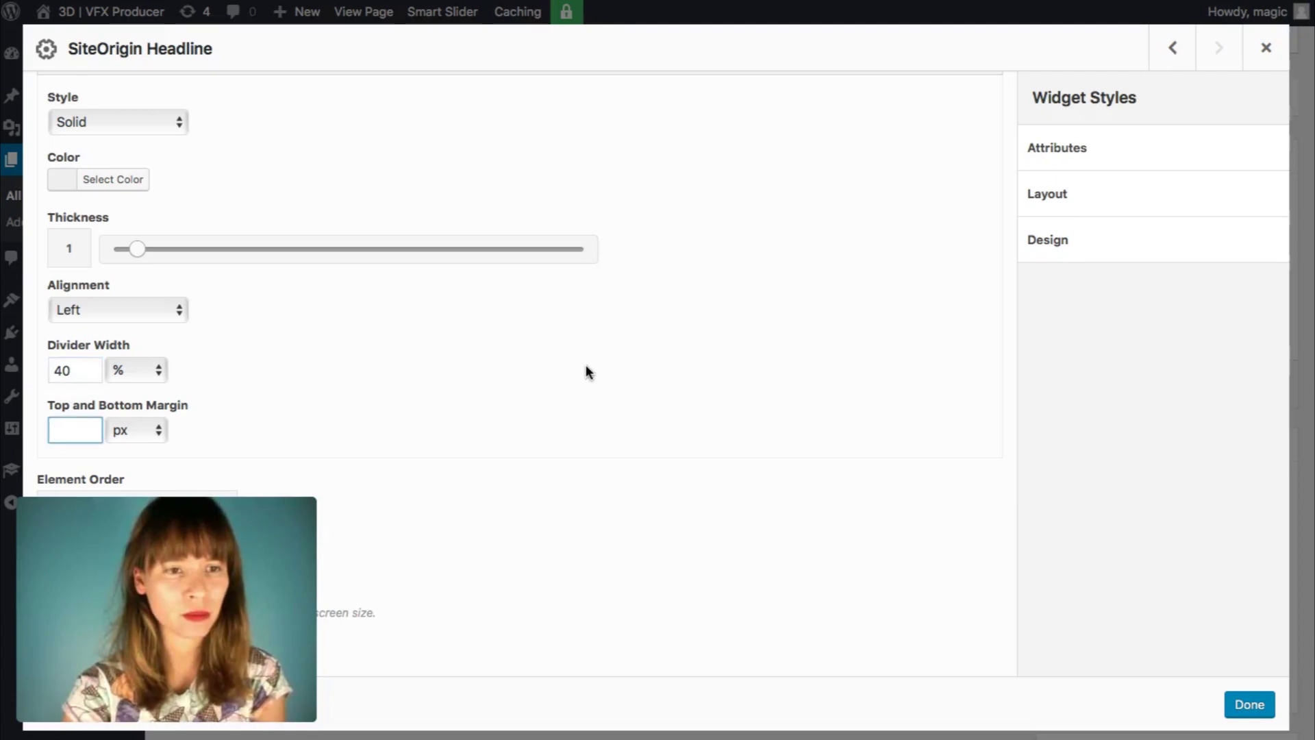
pyautogui.scroll(3, 586, 369)
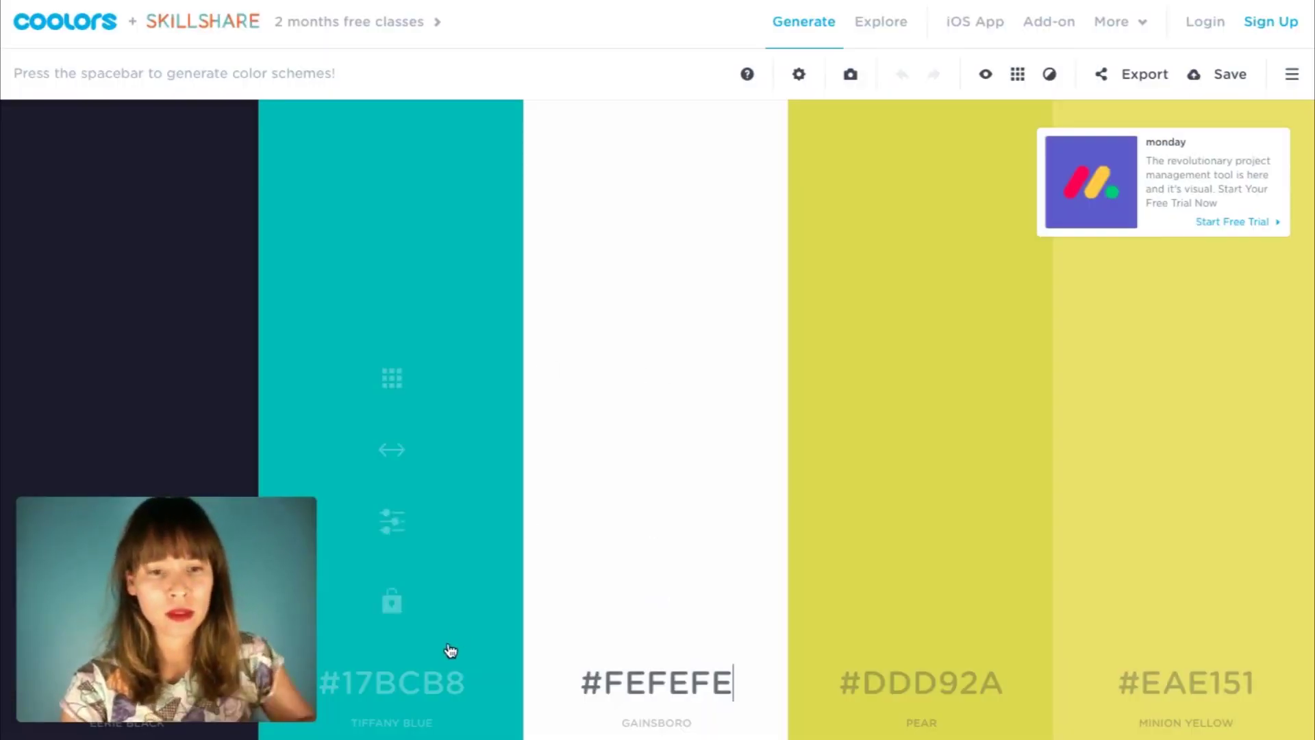
pyautogui.click(449, 675)
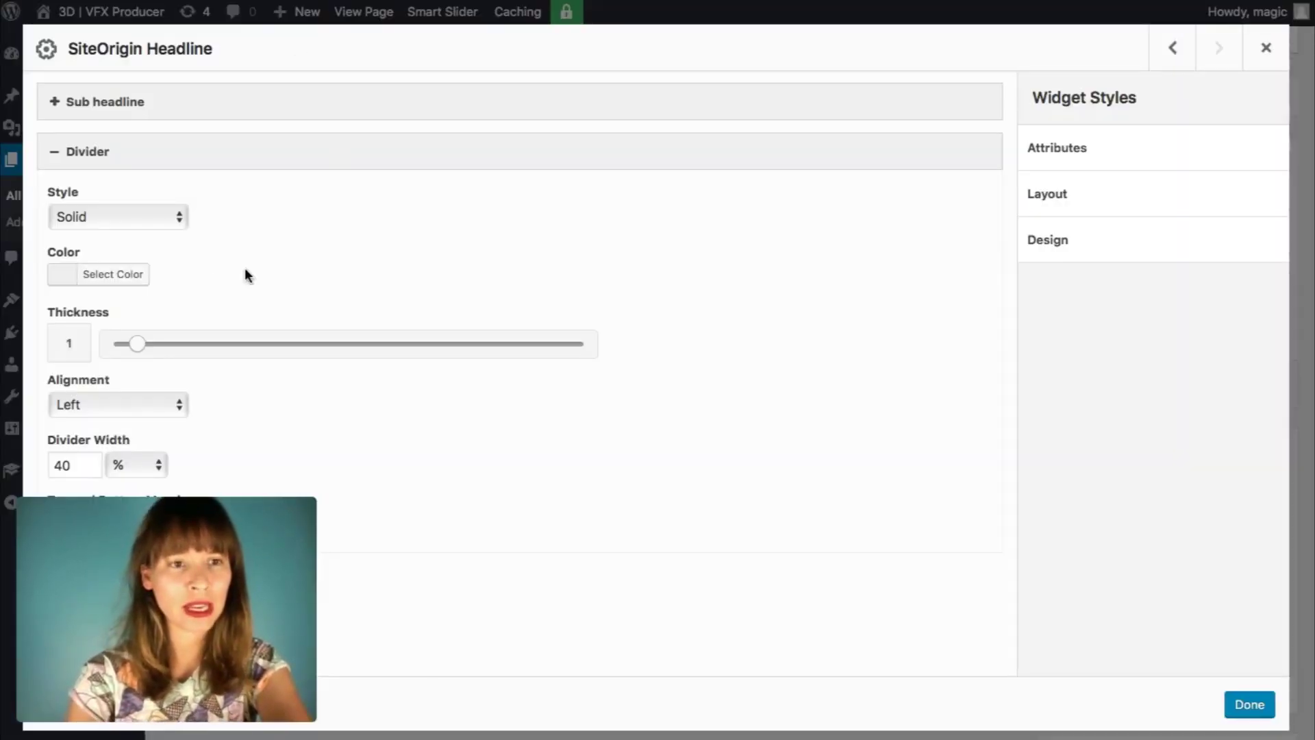
# Set the headline divider colour to teal #17bcb8.
pyautogui.click(70, 271)
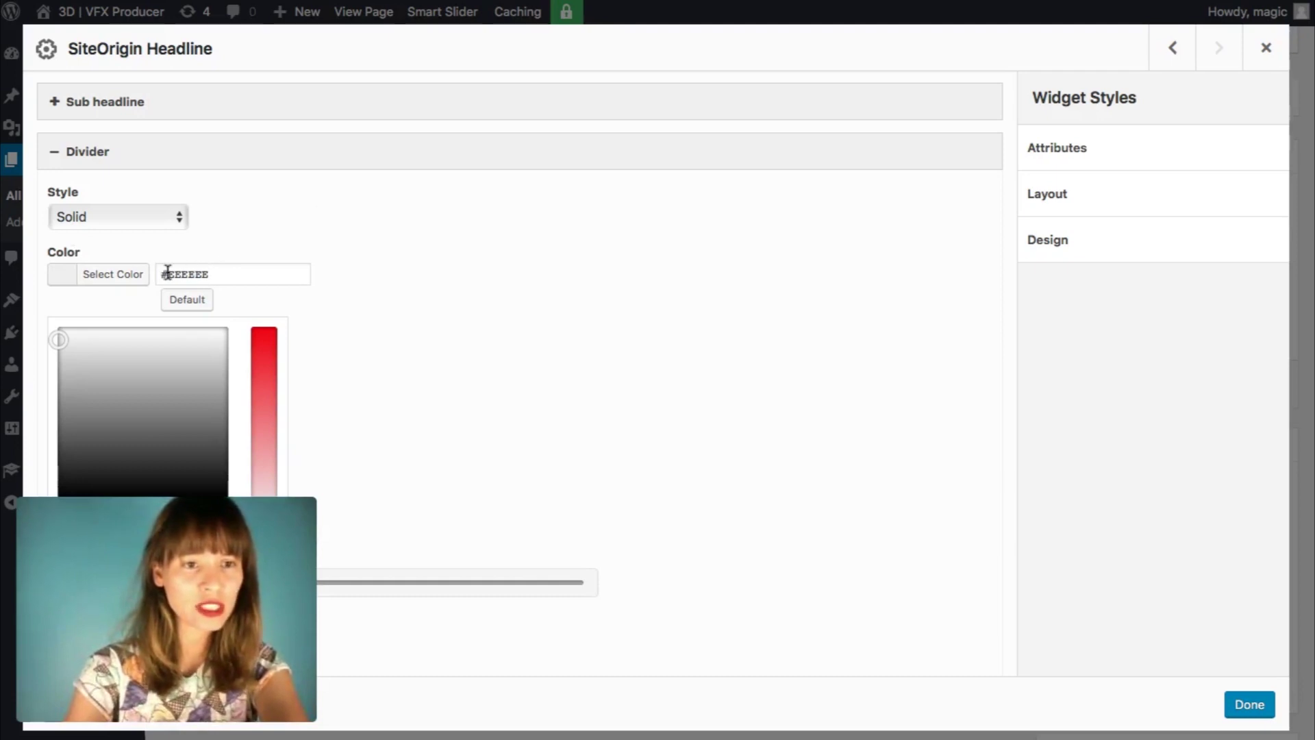
pyautogui.moveTo(168, 272); pyautogui.dragTo(259, 270)
pyautogui.write('#17bcb8')
pyautogui.click(417, 289)
# Reorder the headline elements to headline, divider, sub headline and close the headline settings.
pyautogui.scroll(-3, 416, 289)
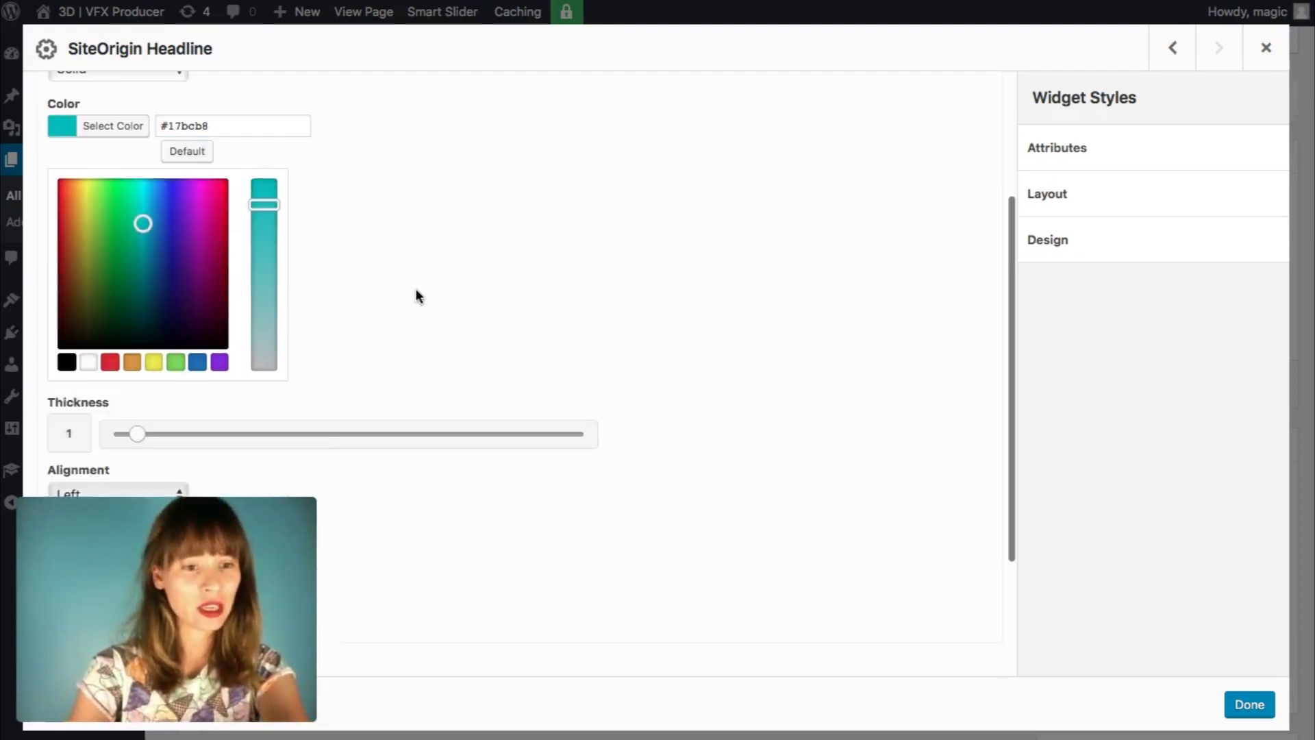
pyautogui.scroll(-3, 416, 295)
pyautogui.scroll(5, 469, 191)
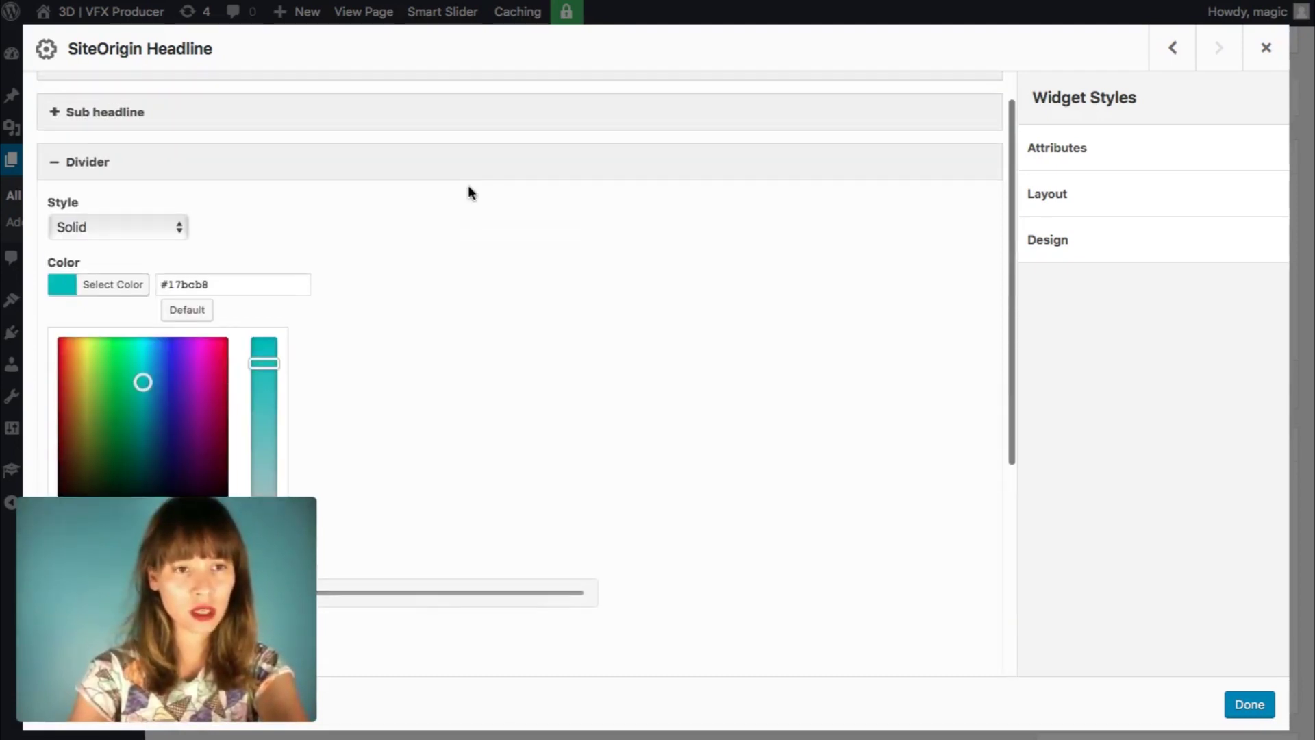
pyautogui.click(406, 172)
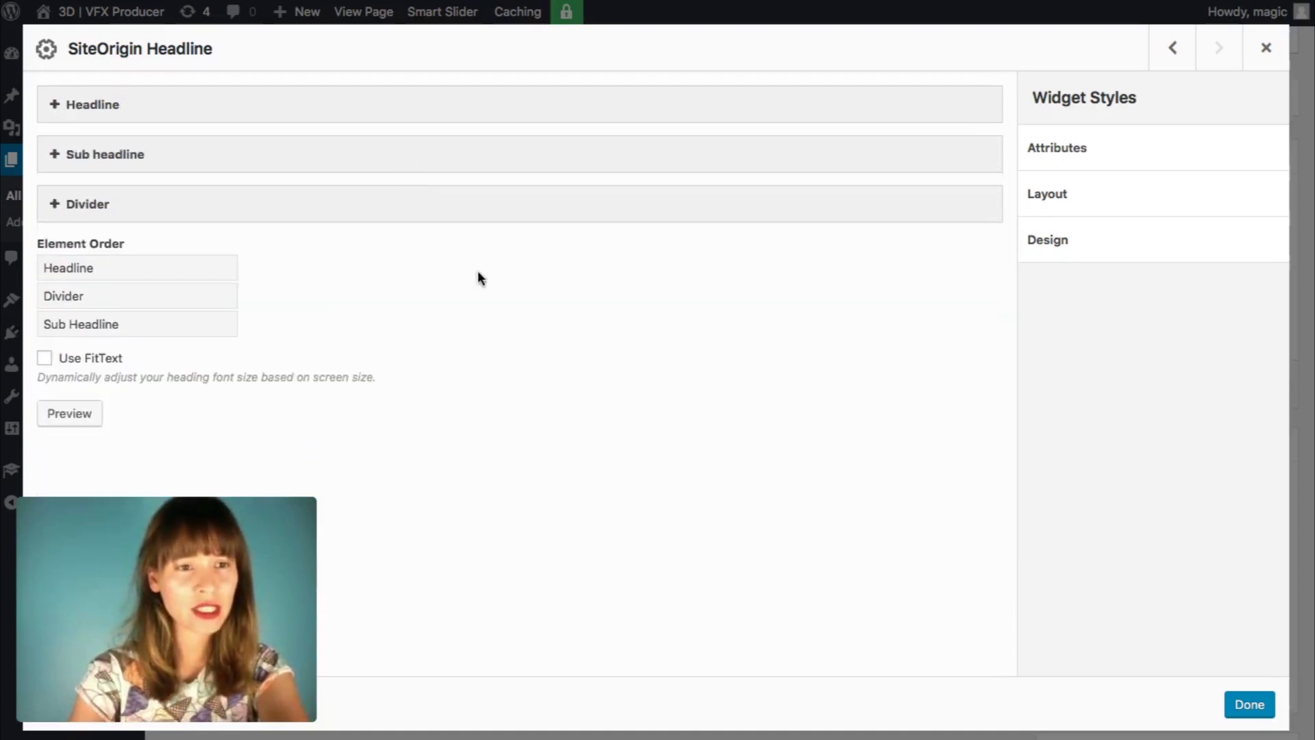
pyautogui.moveTo(108, 273); pyautogui.dragTo(85, 294)
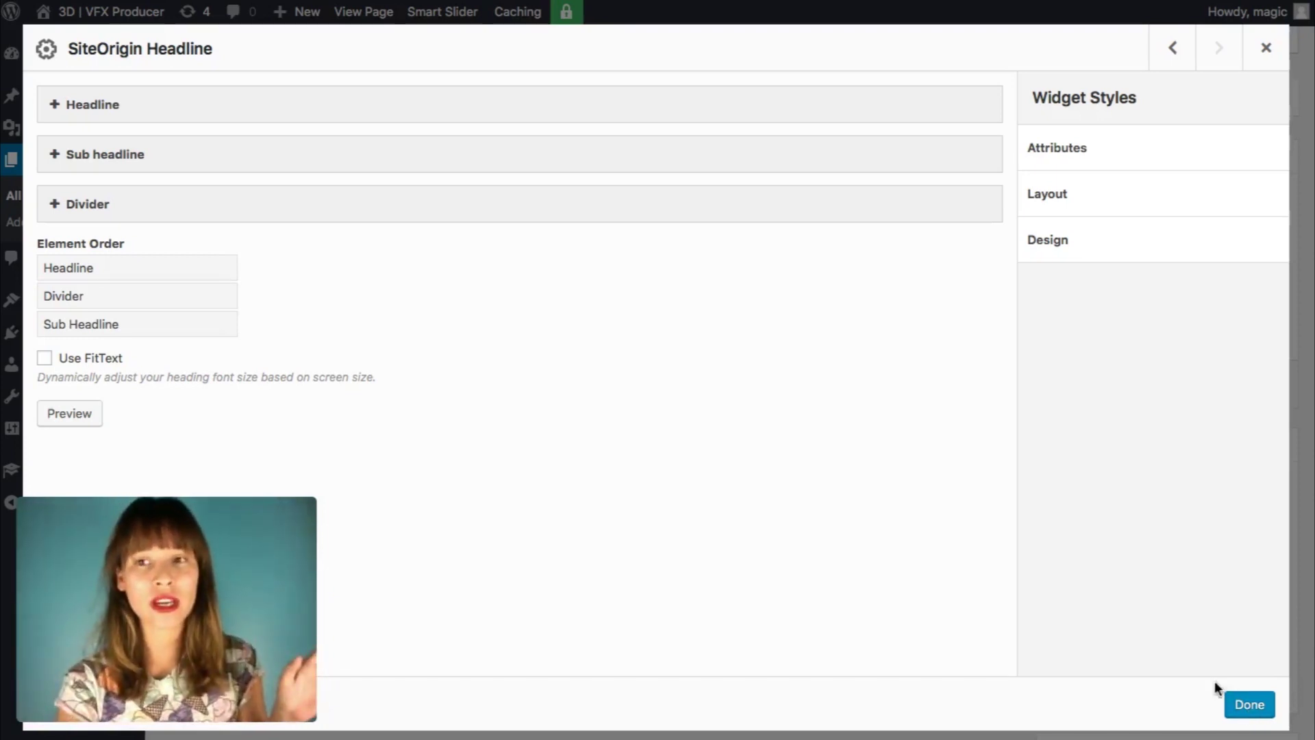
pyautogui.click(1251, 706)
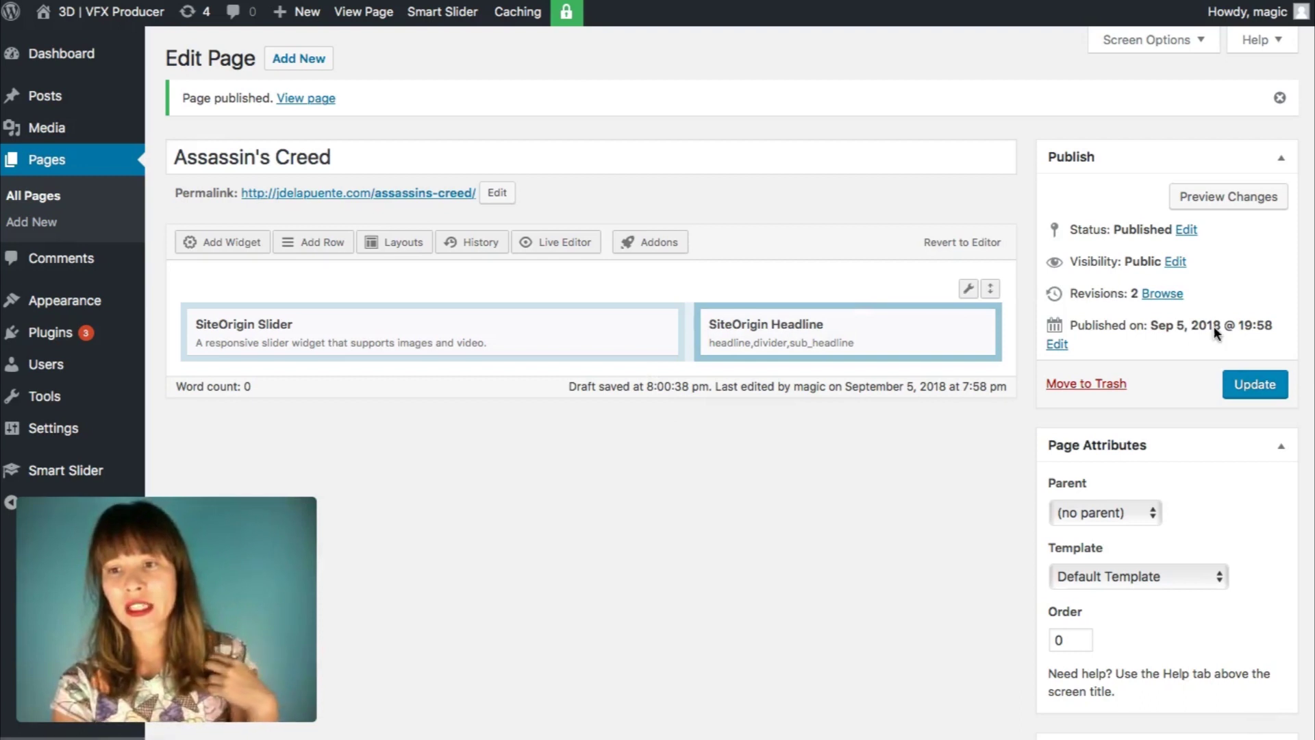
# Update the Assassin's Creed page to save the teal divider and new element order.
pyautogui.click(1248, 387)
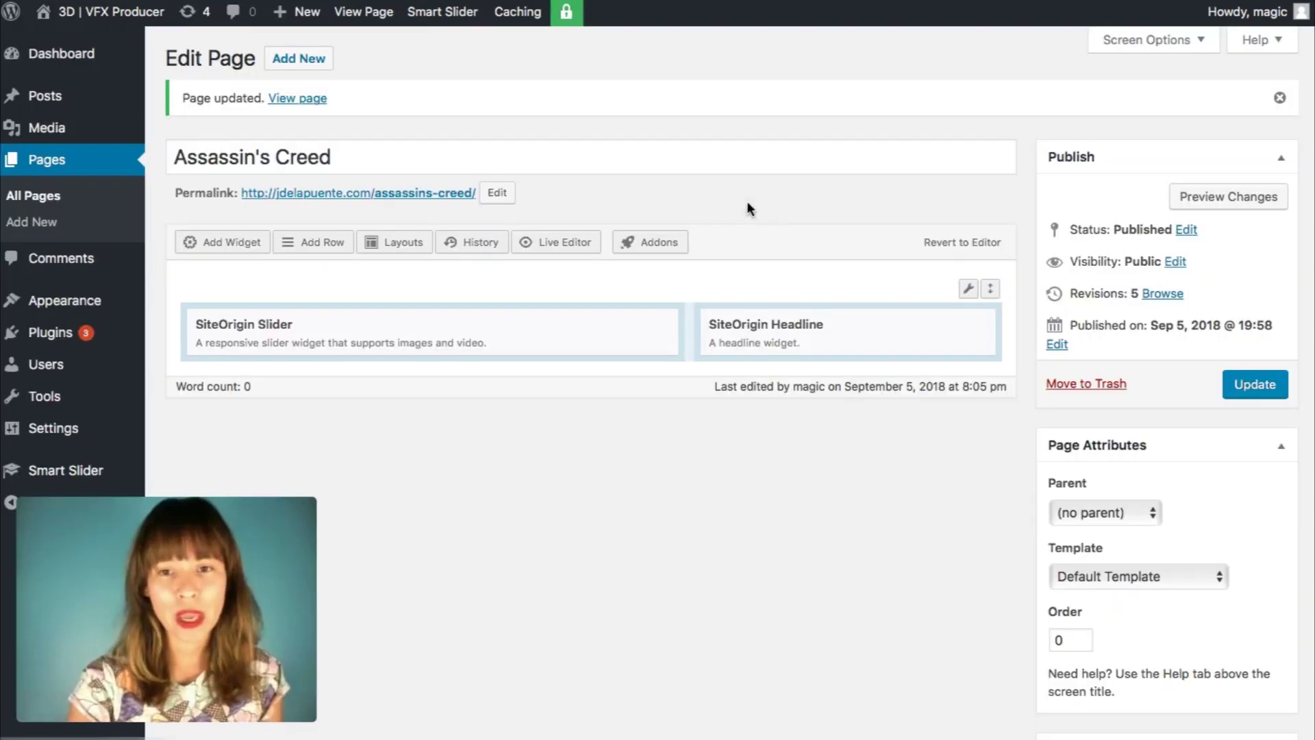
# Reopen the SiteOrigin Headline widget's settings from the page builder.
pyautogui.moveTo(853, 328)
pyautogui.click(873, 326)
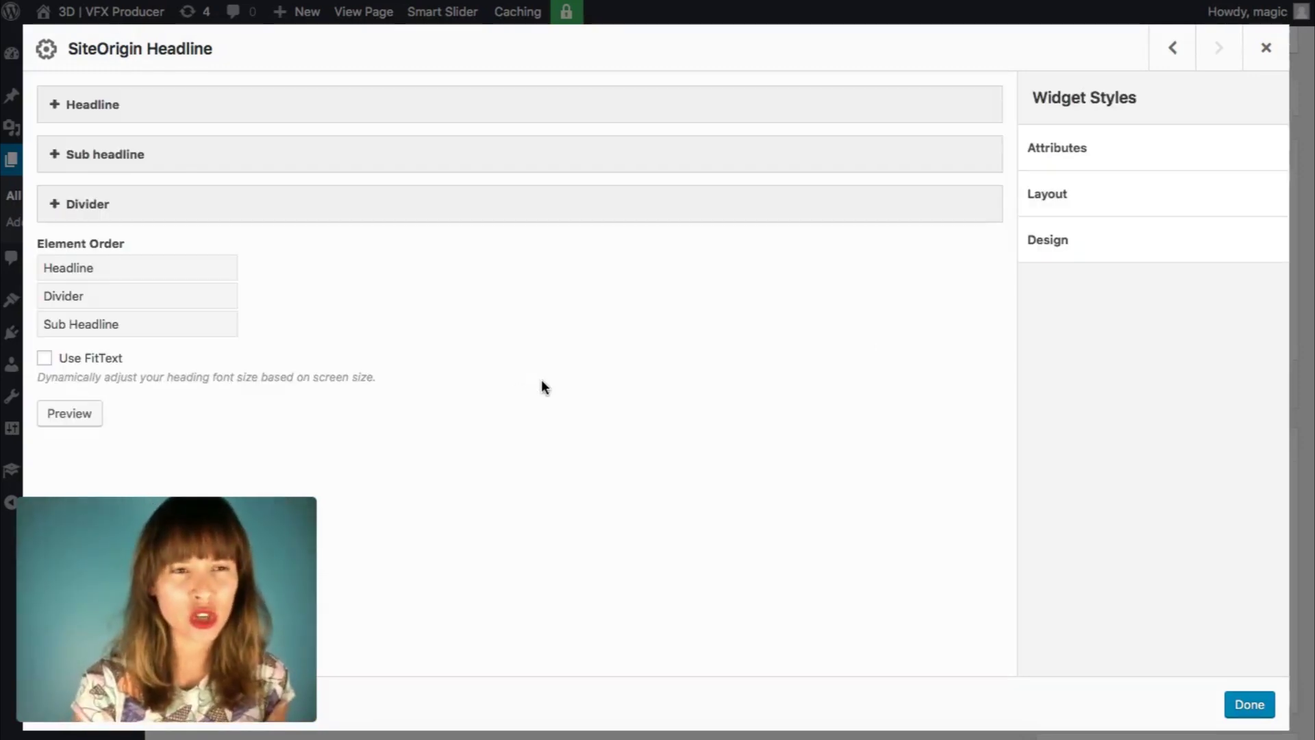
# Clear the headline font size 50 and the sub headline font size 30.
pyautogui.click(229, 108)
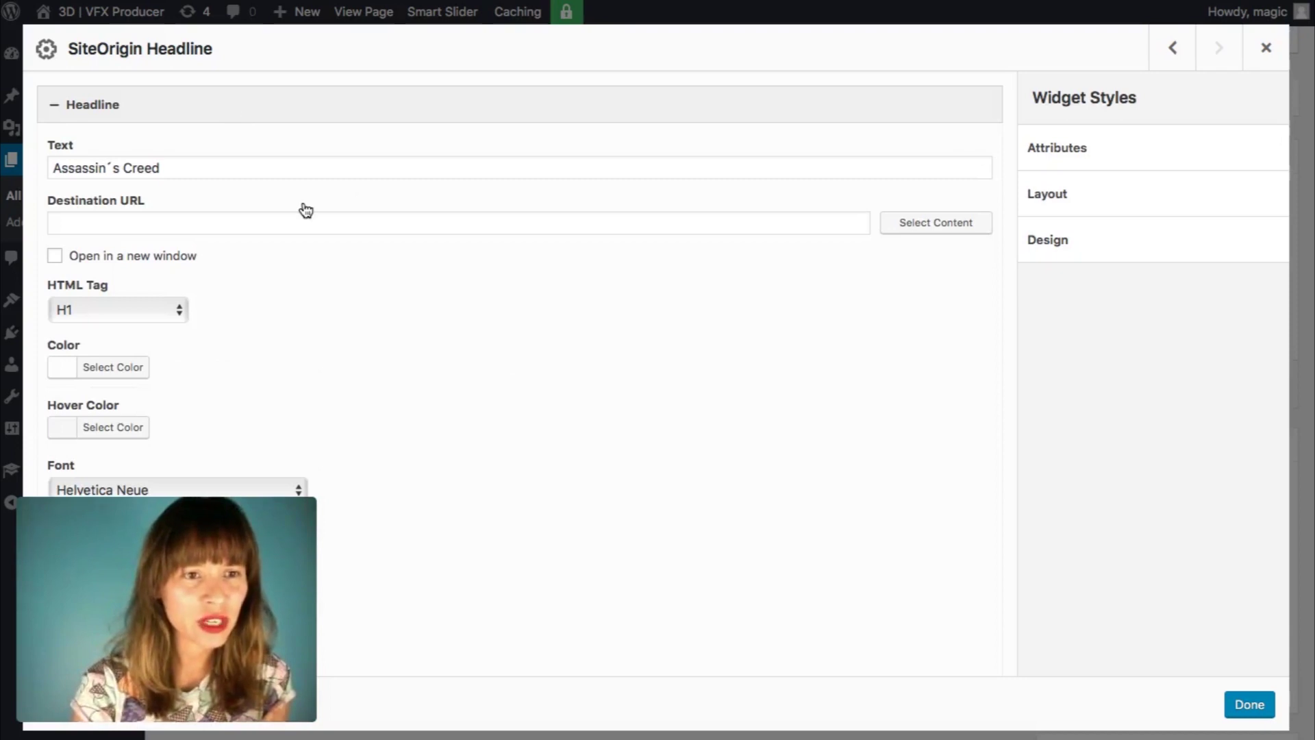
pyautogui.scroll(-5, 307, 210)
pyautogui.doubleClick(76, 303)
pyautogui.click(475, 279)
pyautogui.scroll(-3, 475, 278)
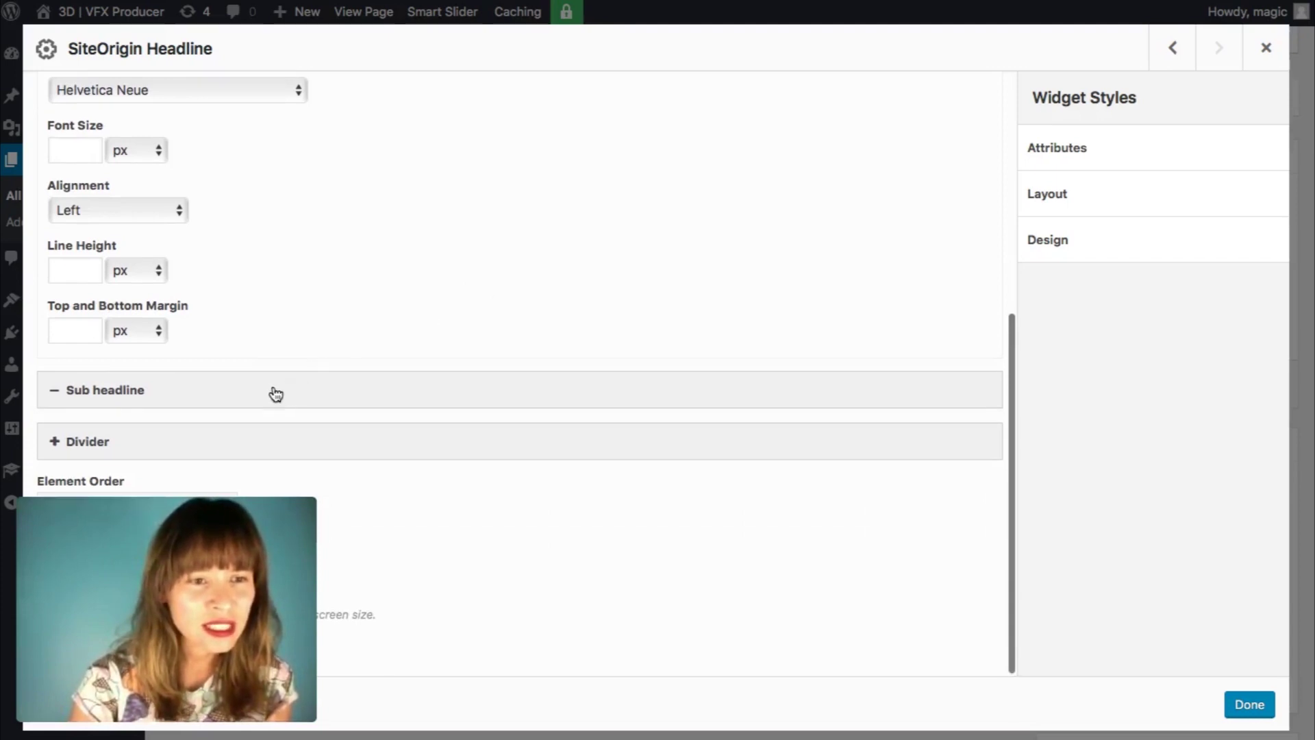
pyautogui.click(277, 395)
pyautogui.scroll(-7, 455, 317)
pyautogui.scroll(-3, 356, 353)
pyautogui.moveTo(78, 312); pyautogui.dragTo(32, 310)
pyautogui.press('BackSpace')
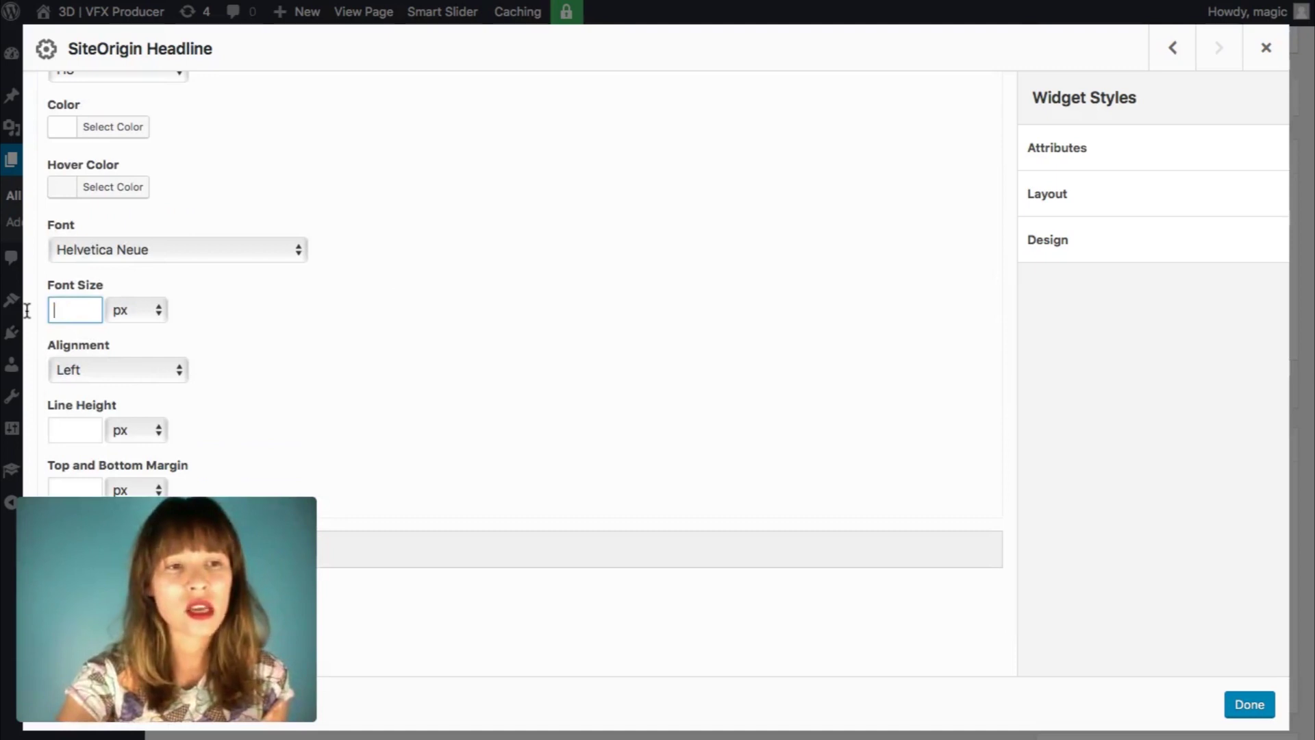
# Close the headline settings, update the Assassin's Creed page and view it live.
pyautogui.click(1246, 702)
pyautogui.click(1269, 387)
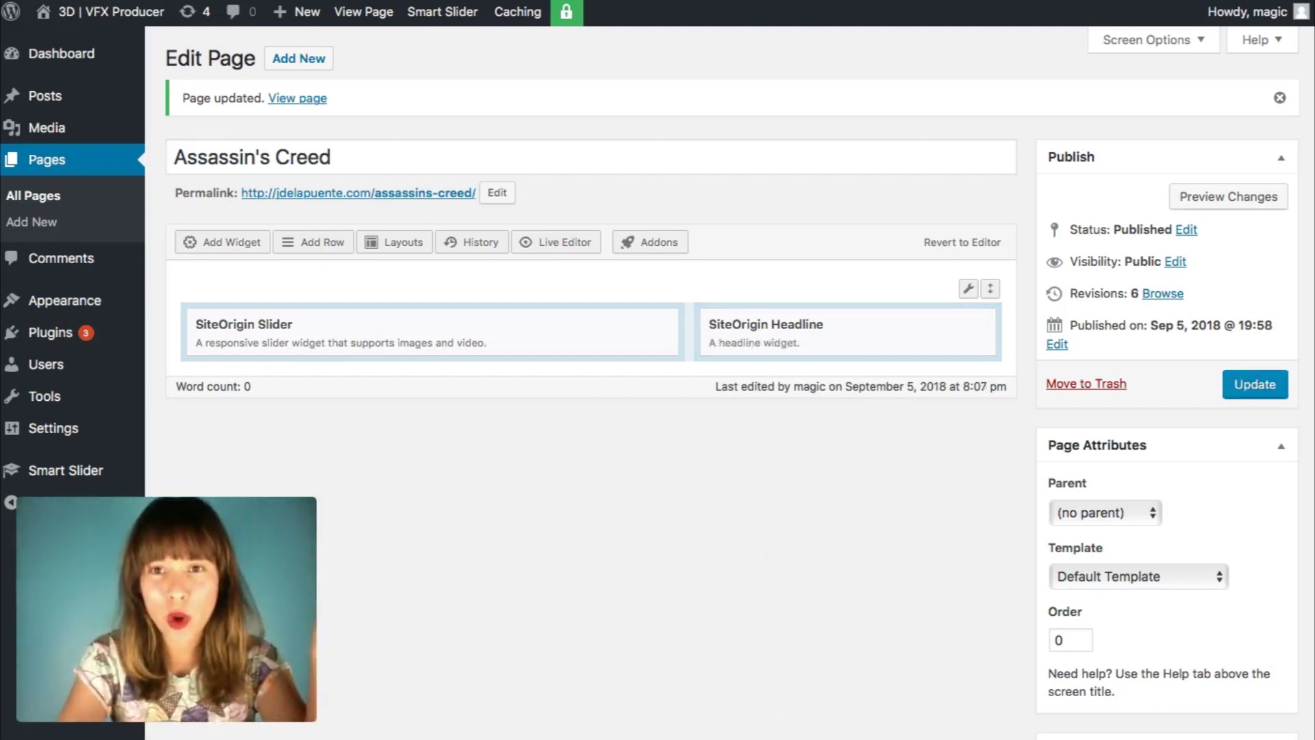
pyautogui.click(298, 98)
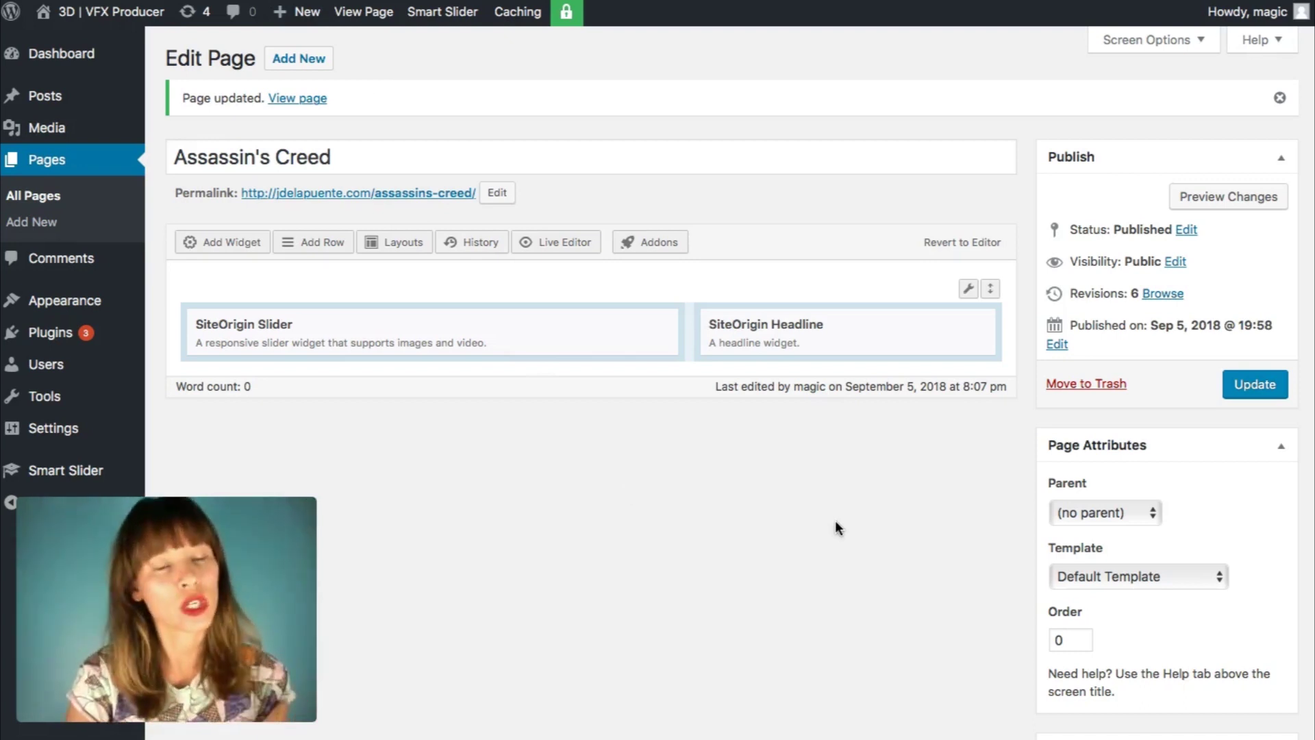
# Add a SiteOrigin Editor widget below the slider in the page builder.
pyautogui.click(230, 246)
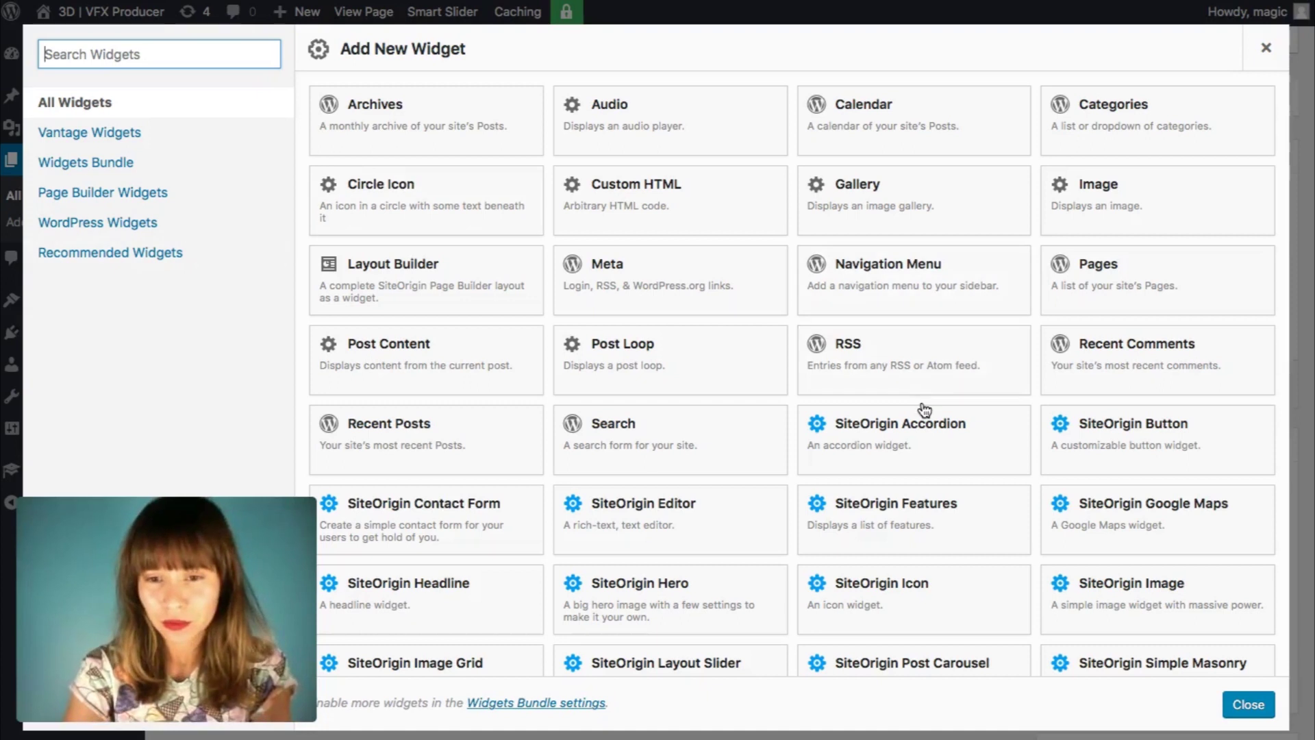
pyautogui.scroll(-2, 924, 411)
pyautogui.scroll(-3, 924, 410)
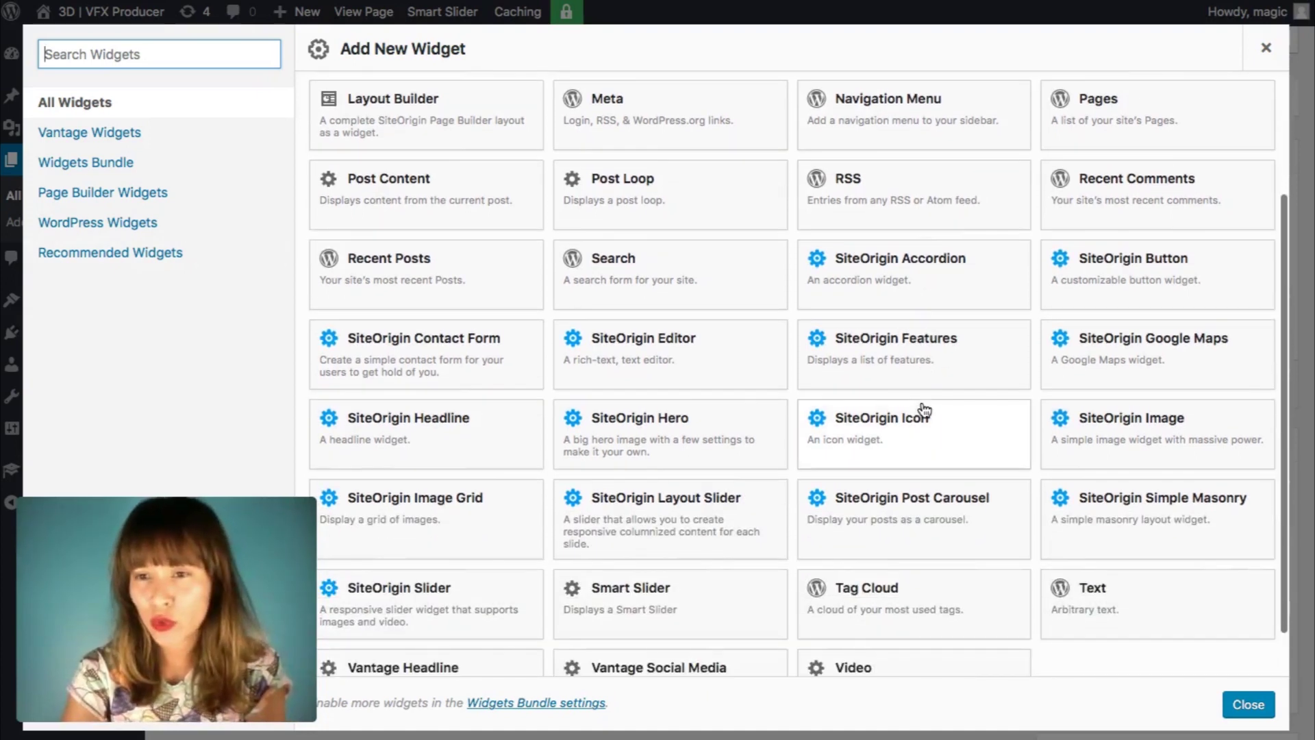
pyautogui.scroll(-1, 925, 410)
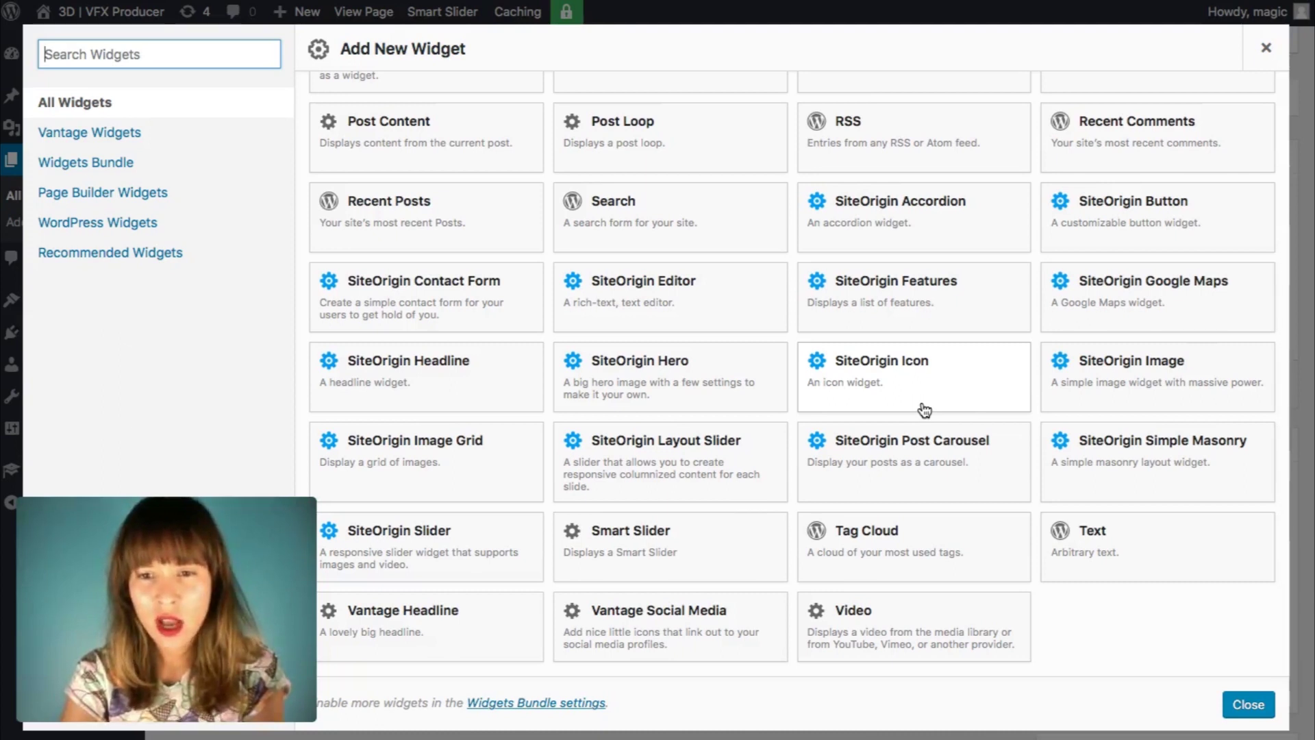
pyautogui.scroll(1, 932, 613)
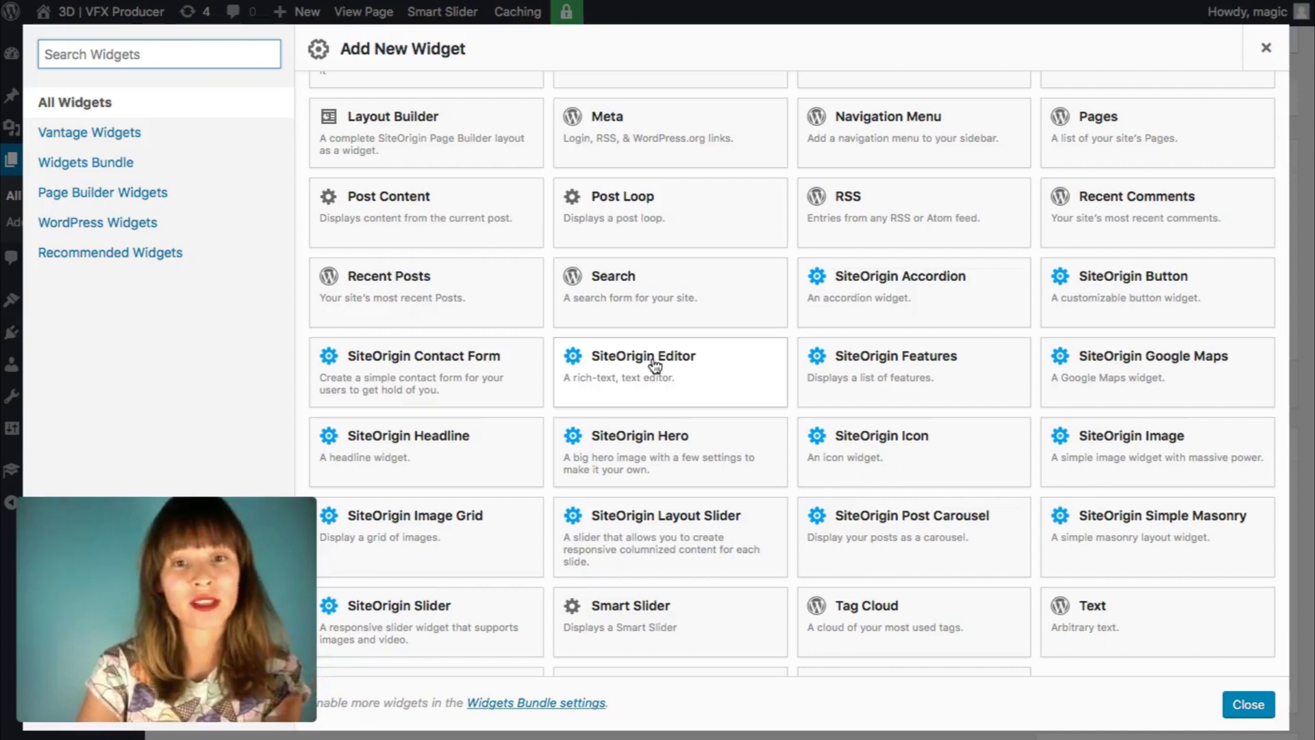
pyautogui.click(654, 365)
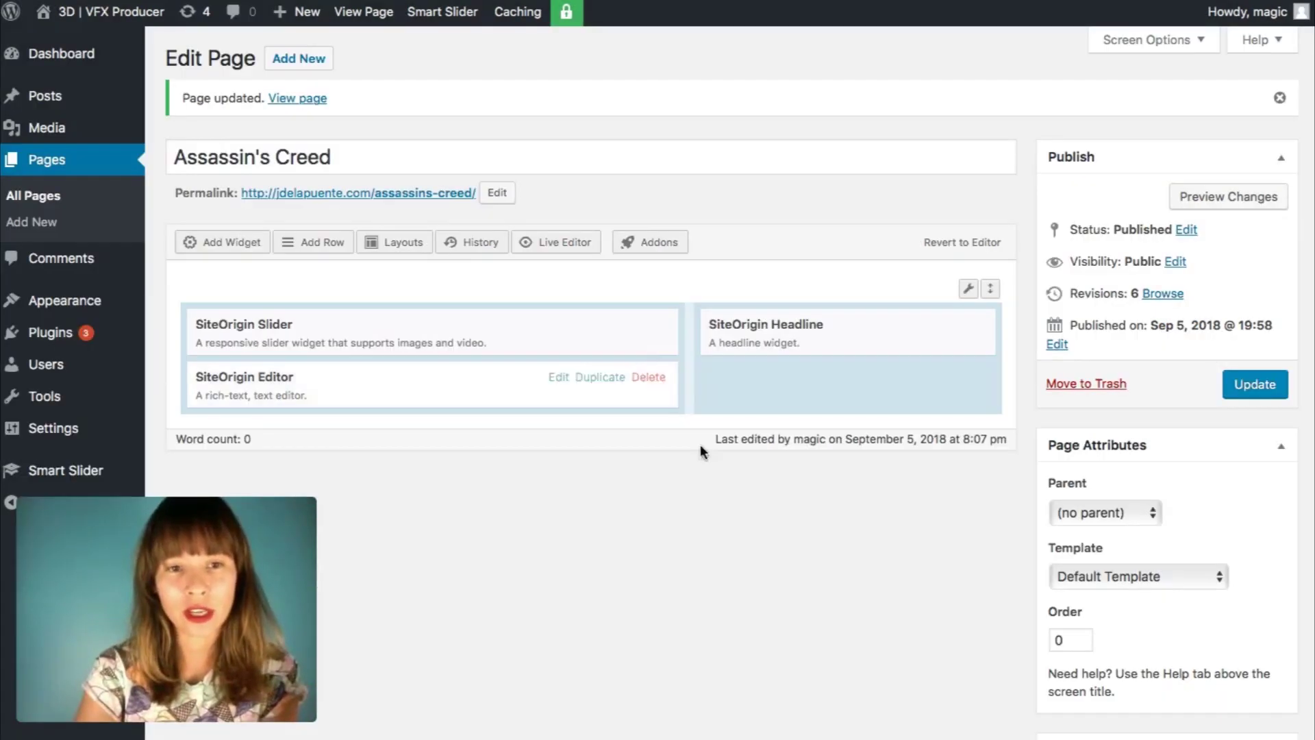
# Move the SiteOrigin Editor block under the headline and open its settings.
pyautogui.moveTo(279, 382)
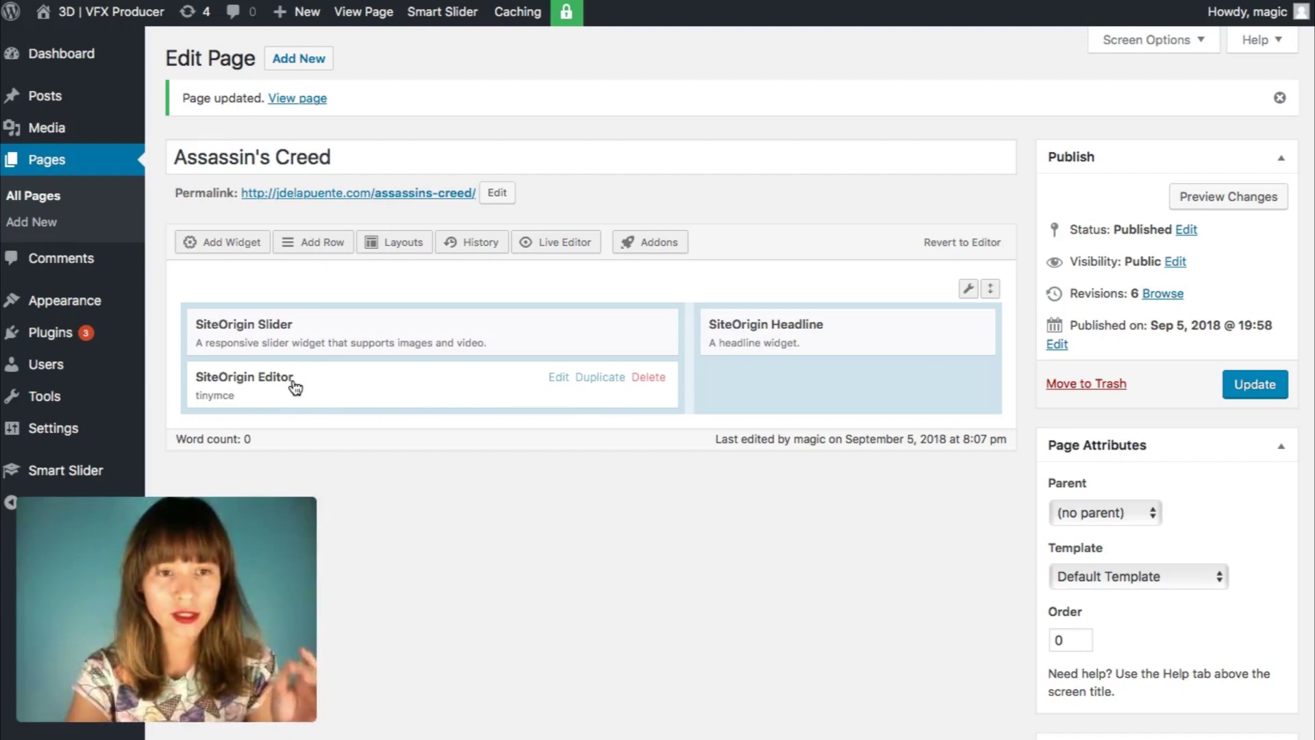
pyautogui.moveTo(293, 385); pyautogui.dragTo(789, 380)
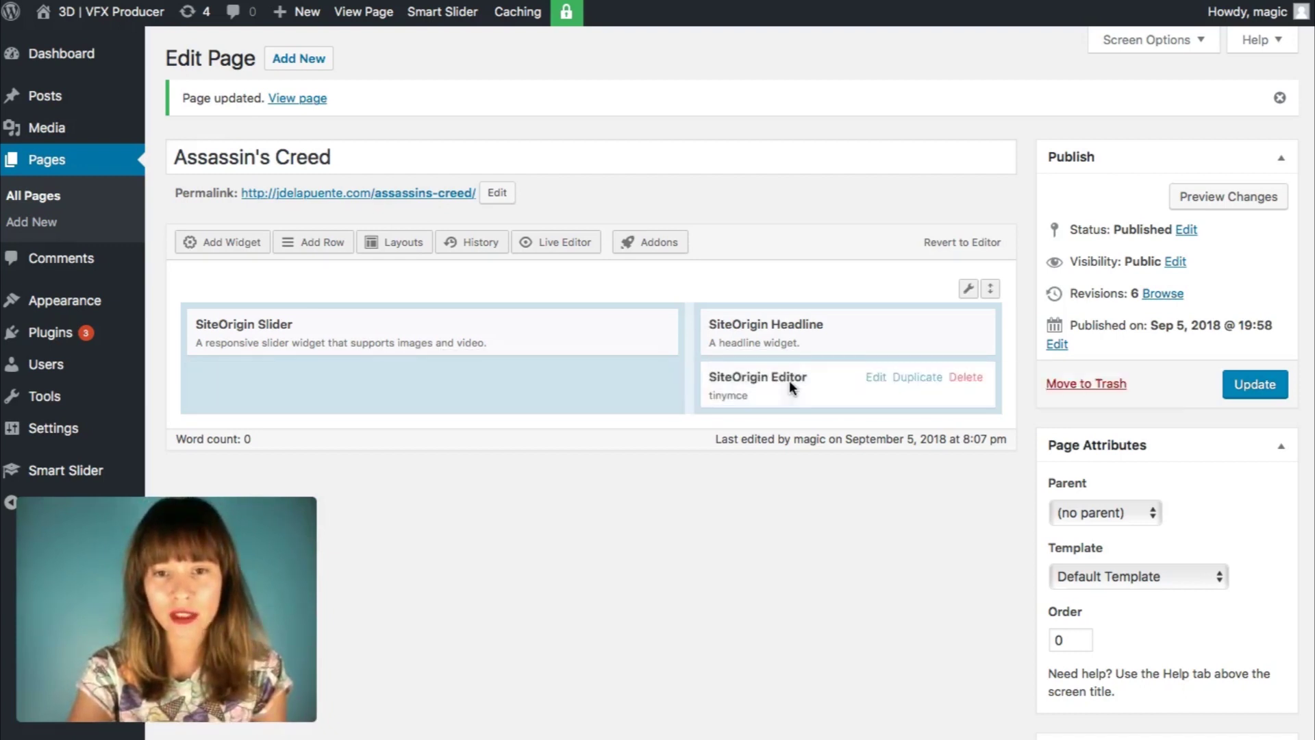
pyautogui.click(883, 380)
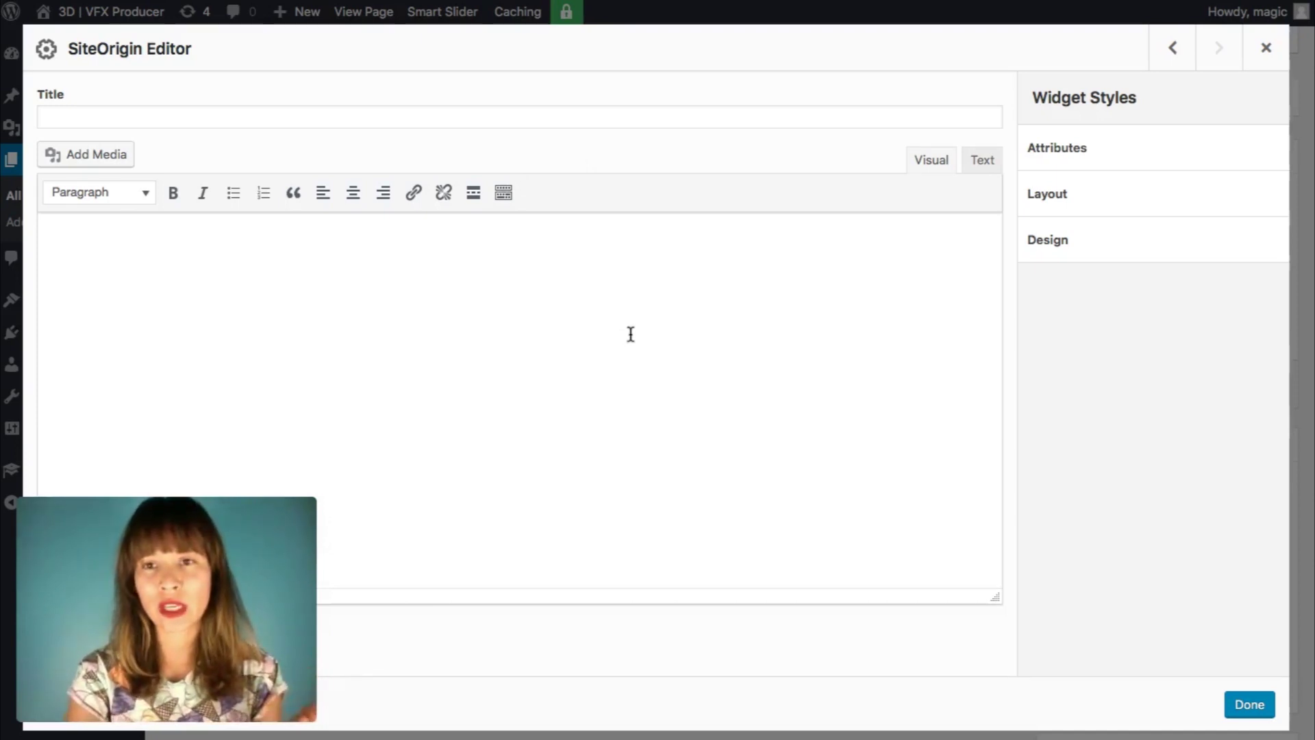
# Copy the Assassin's Creed entry from the CV notes file in Sublime Text.
pyautogui.click(1055, 715)
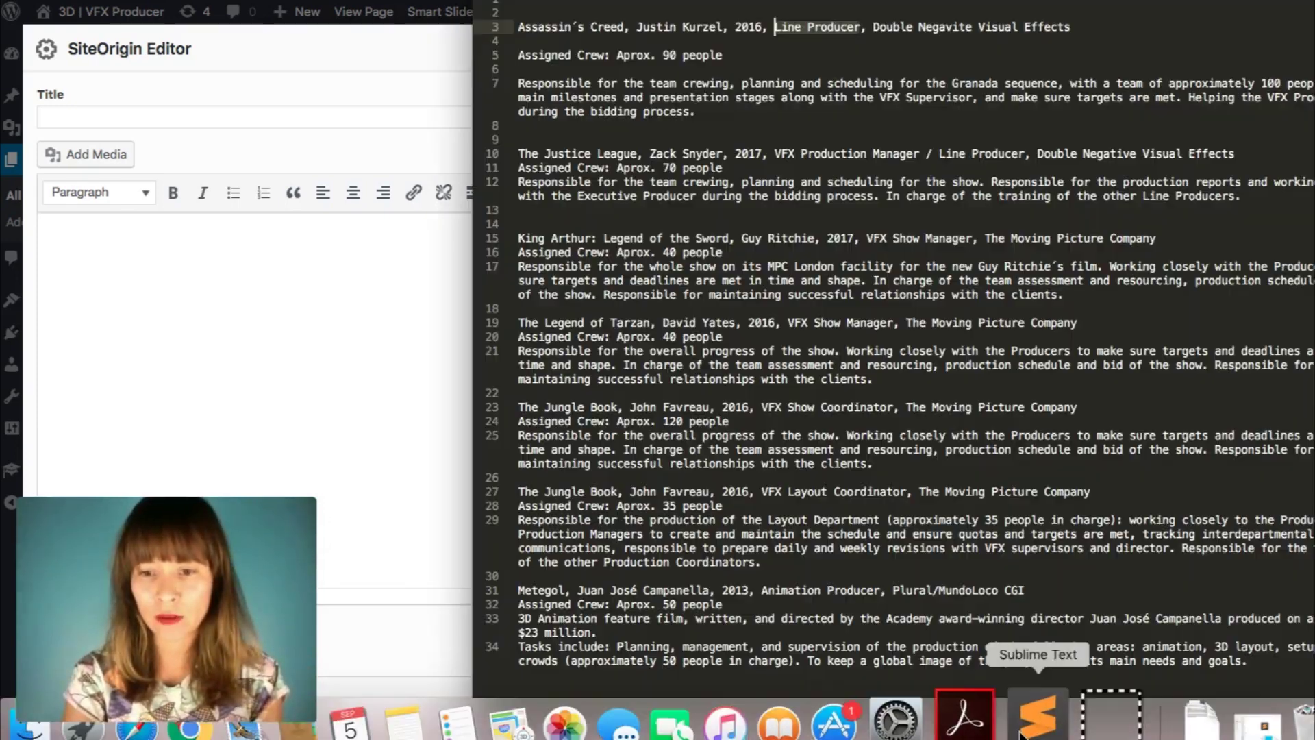
pyautogui.click(721, 167)
pyautogui.press('Up')
pyautogui.press('Up')
pyautogui.press('Up')
pyautogui.press('Up')
pyautogui.press('Up')
pyautogui.press('Up')
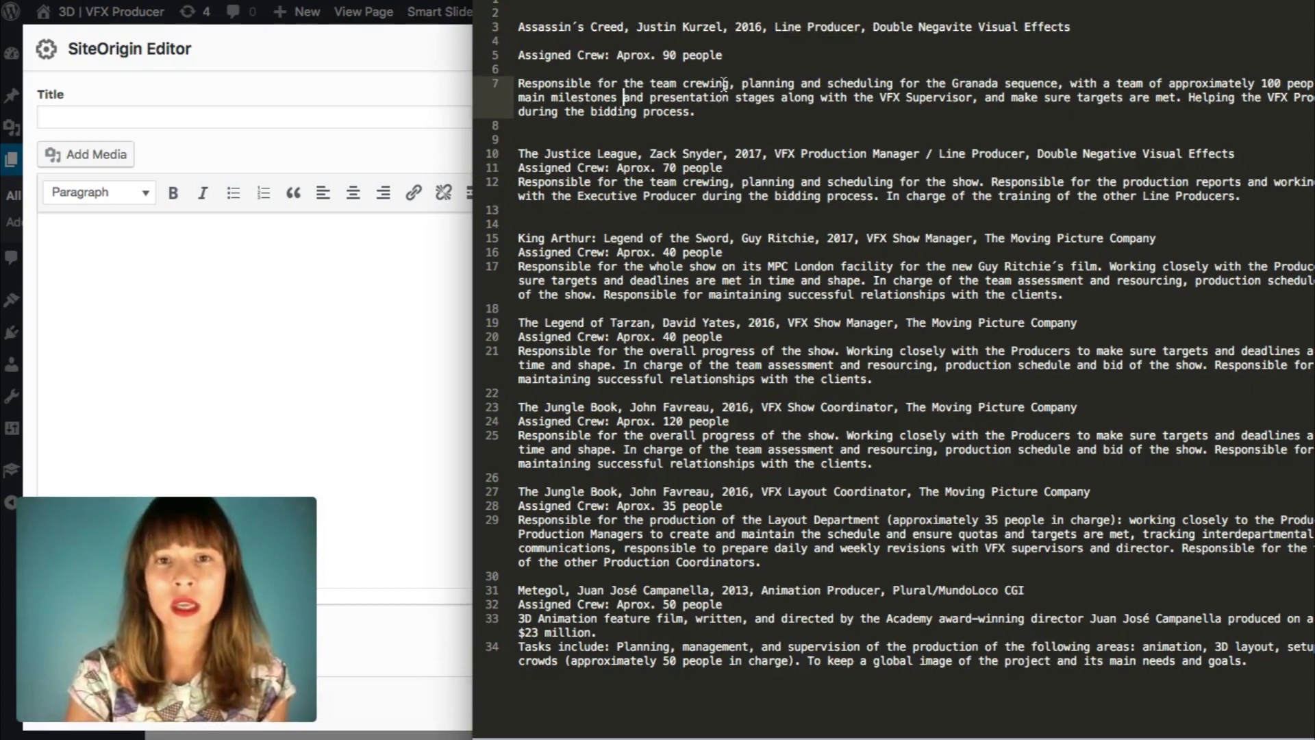
pyautogui.moveTo(518, 26); pyautogui.dragTo(812, 128)
pyautogui.press('super+c')
pyautogui.click(127, 265)
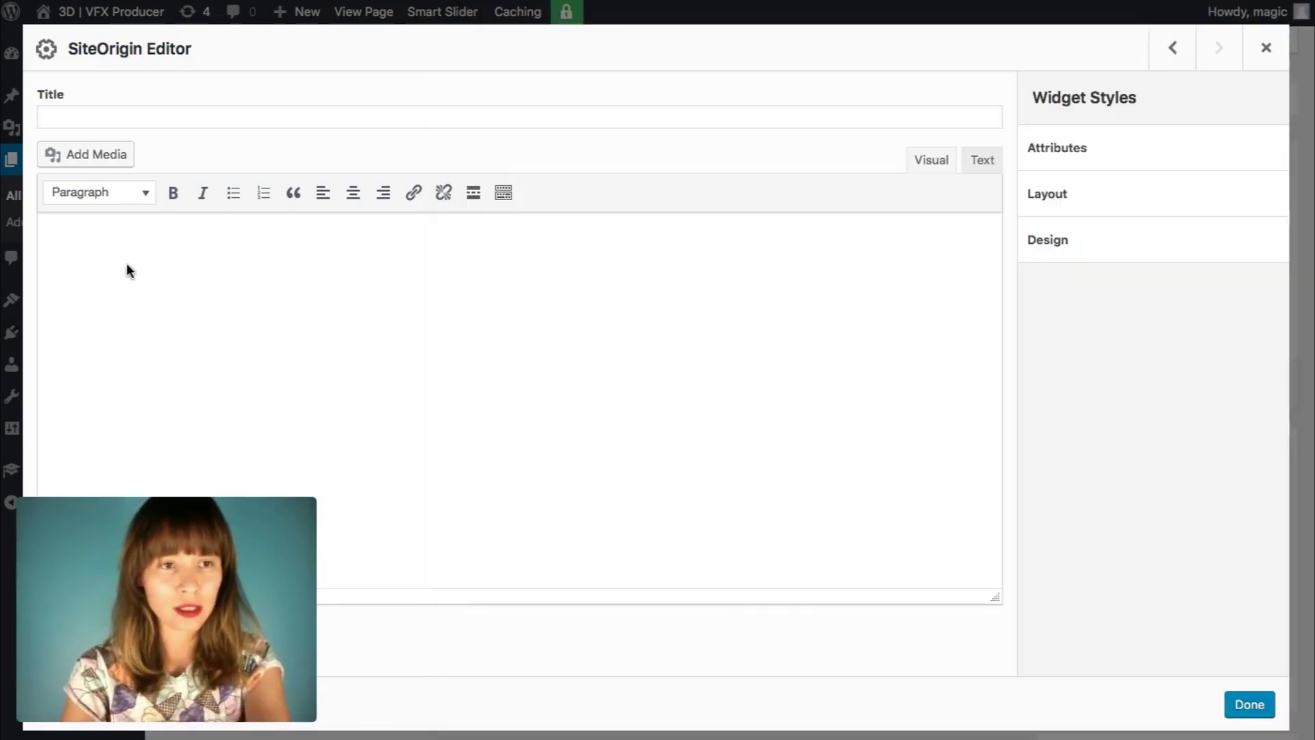
# Paste the film entry, turning its first lines into 'Director: Justin Kurzel' and 'Year: 2016'.
pyautogui.press('super+v')
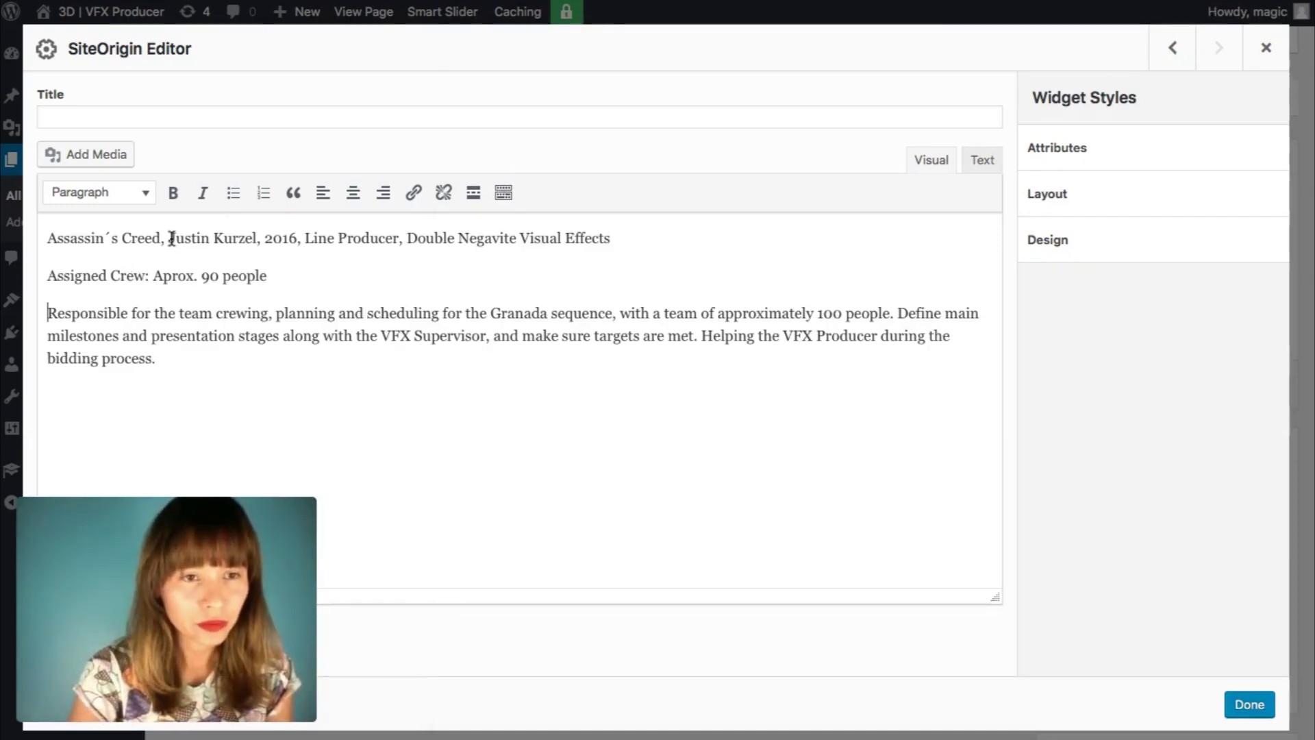
pyautogui.moveTo(168, 238); pyautogui.dragTo(48, 238)
pyautogui.press('BackSpace')
pyautogui.write('Dir')
pyautogui.write('ector:')
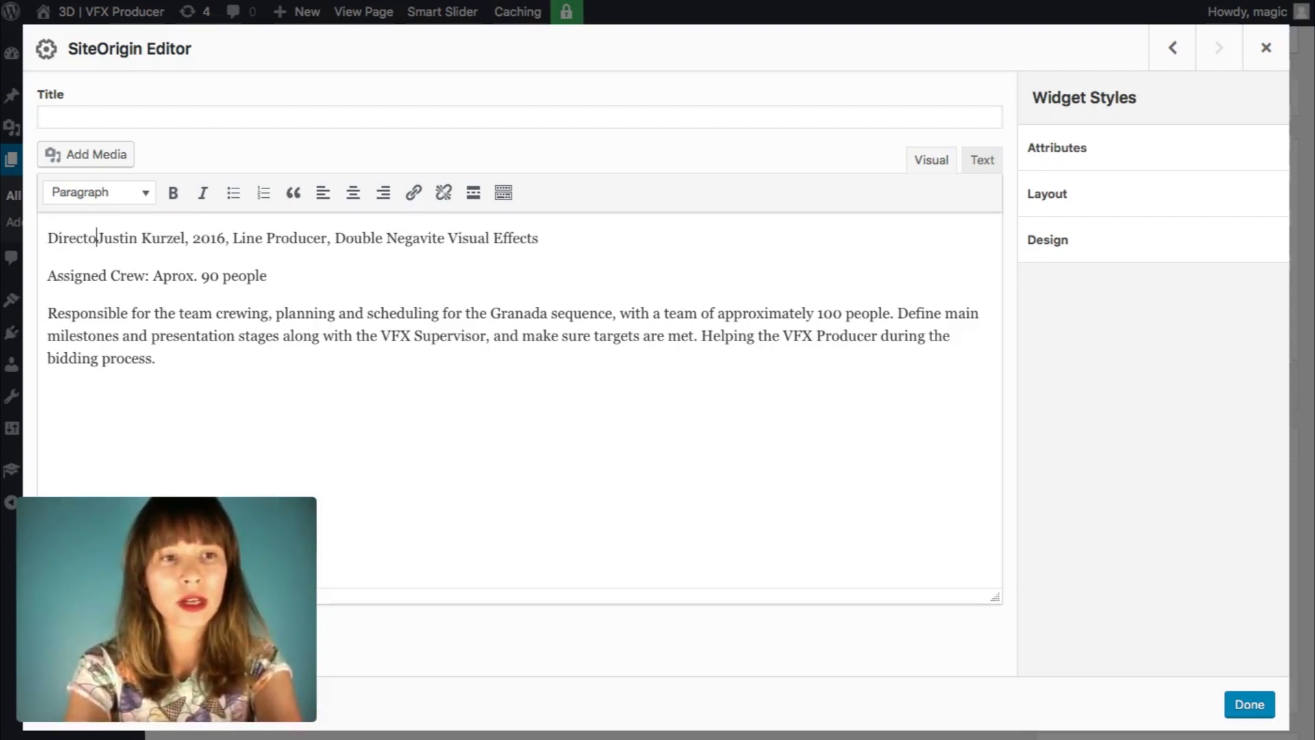
pyautogui.press('Return')
pyautogui.press('BackSpace')
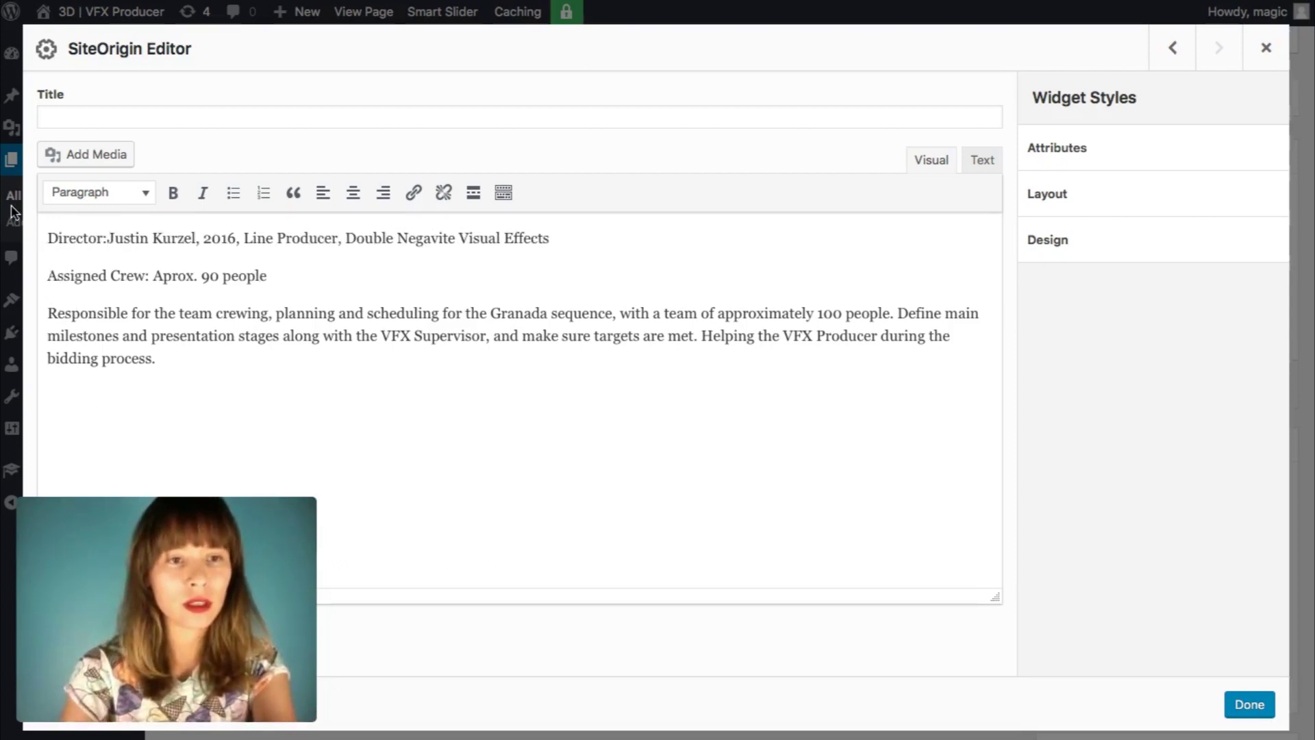
pyautogui.click(204, 237)
pyautogui.press('Return')
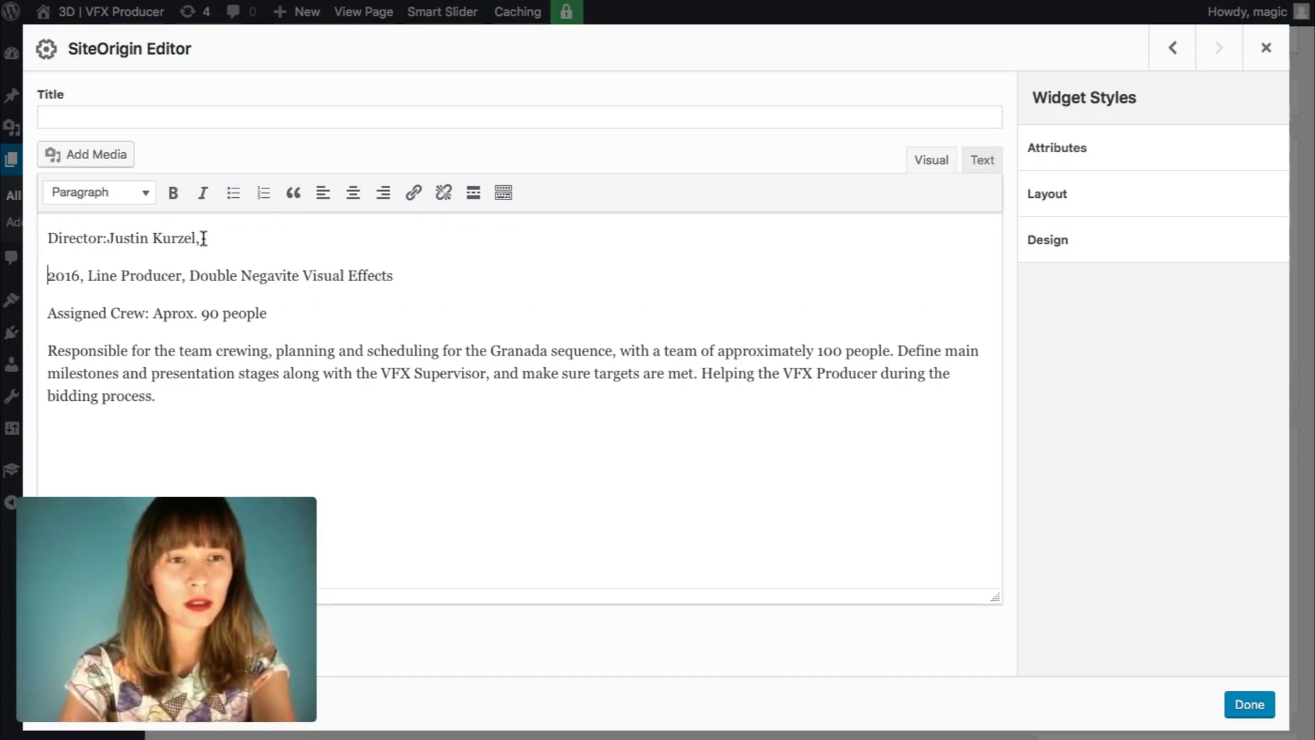
pyautogui.write('Year:')
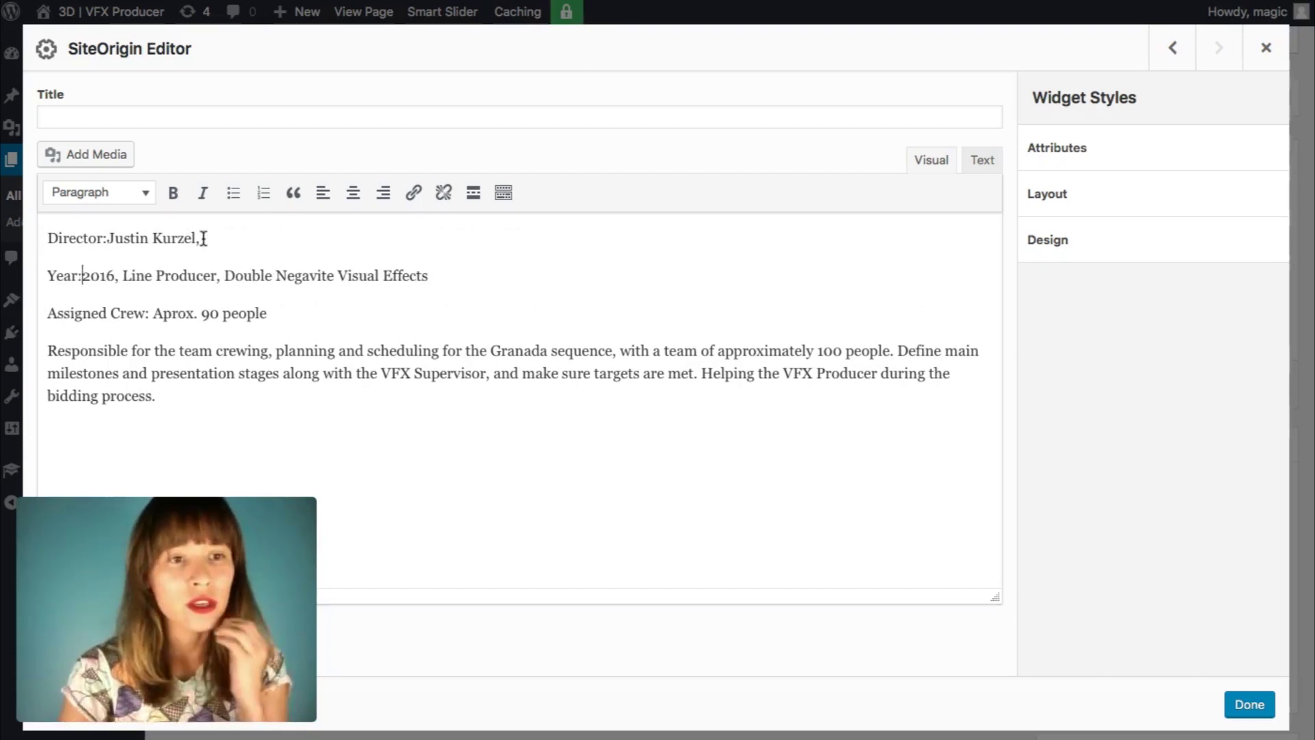
pyautogui.click(235, 243)
pyautogui.press('BackSpace')
# Remove the Line Producer role text, put the studio on a 'Studio:' line, and close the editor.
pyautogui.moveTo(123, 275); pyautogui.dragTo(229, 274)
pyautogui.press('BackSpace')
pyautogui.press('BackSpace')
pyautogui.press('Return')
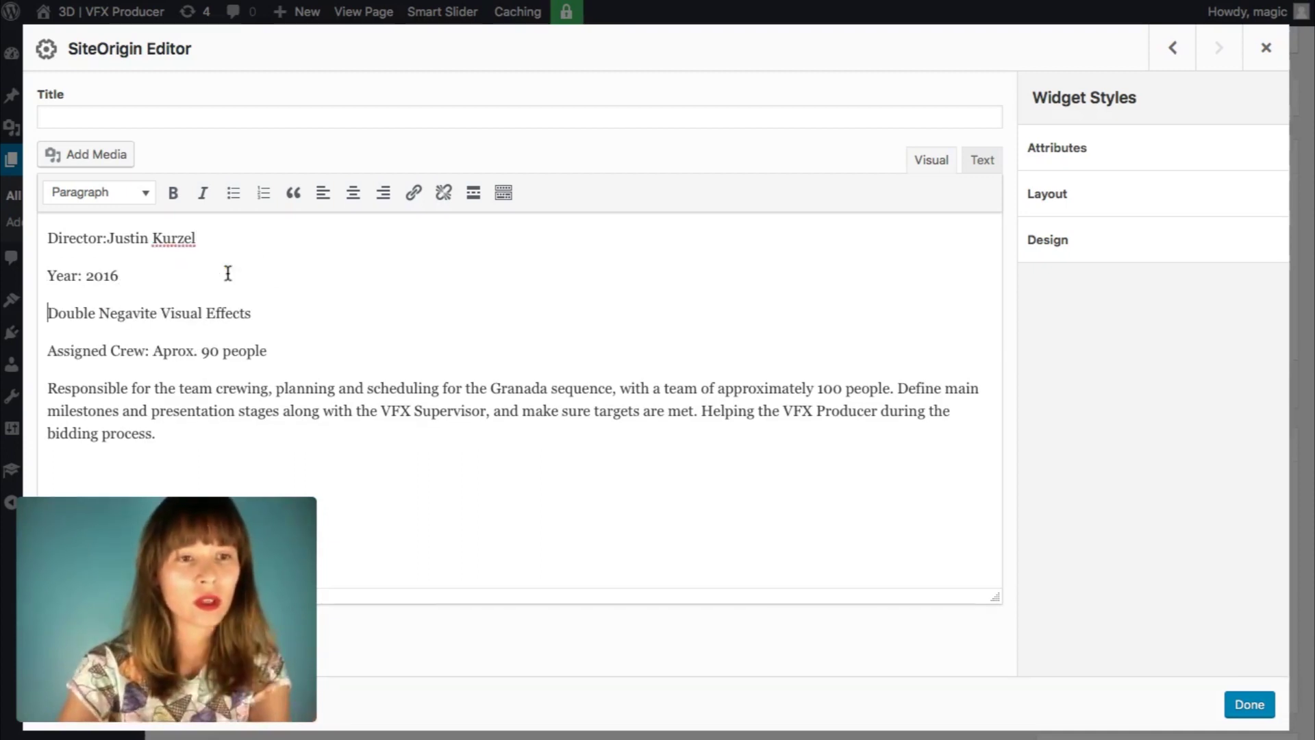
pyautogui.write('S')
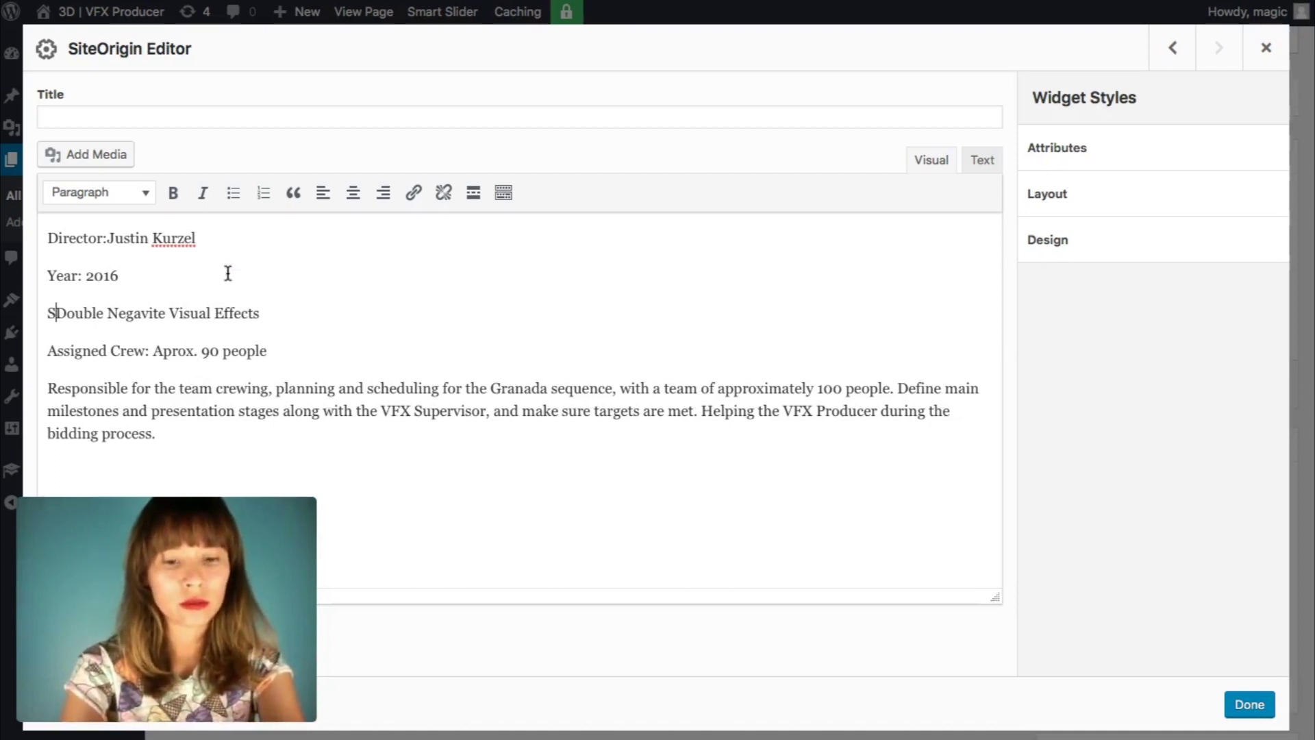
pyautogui.write('tudio:')
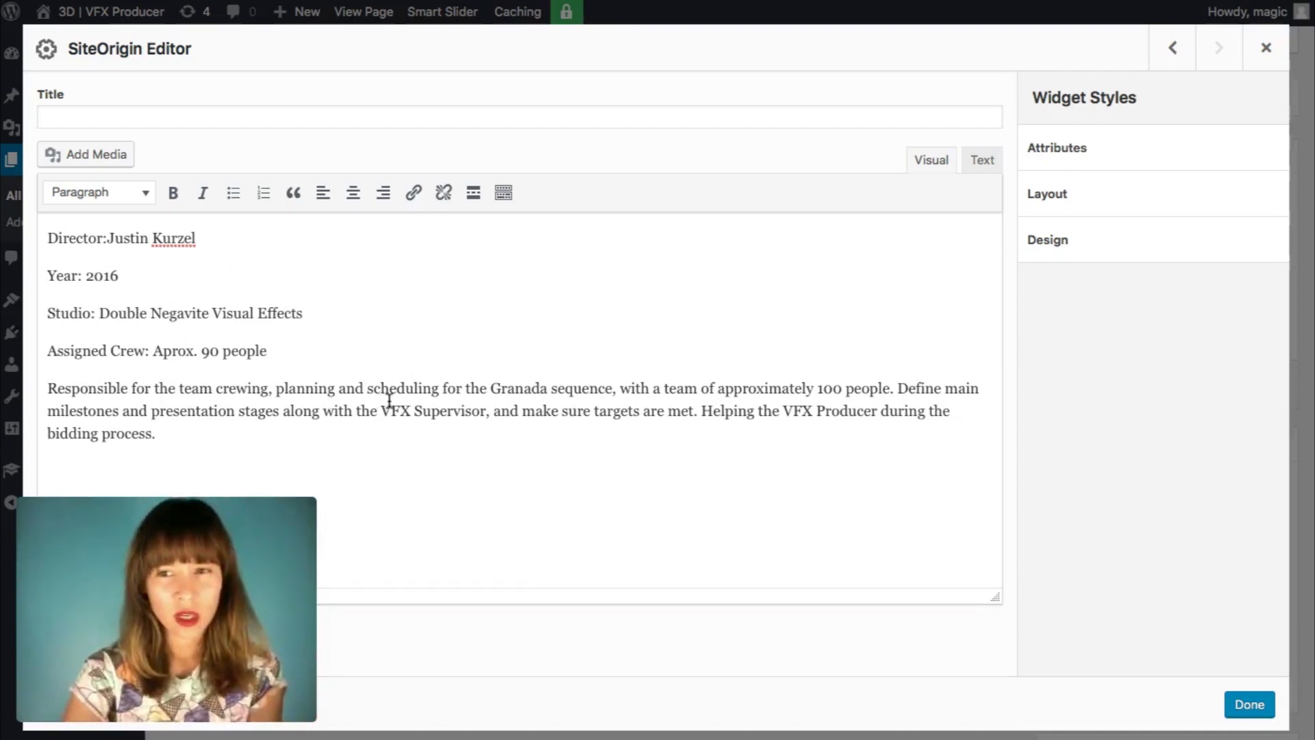
pyautogui.scroll(-2, 672, 380)
pyautogui.scroll(2, 672, 381)
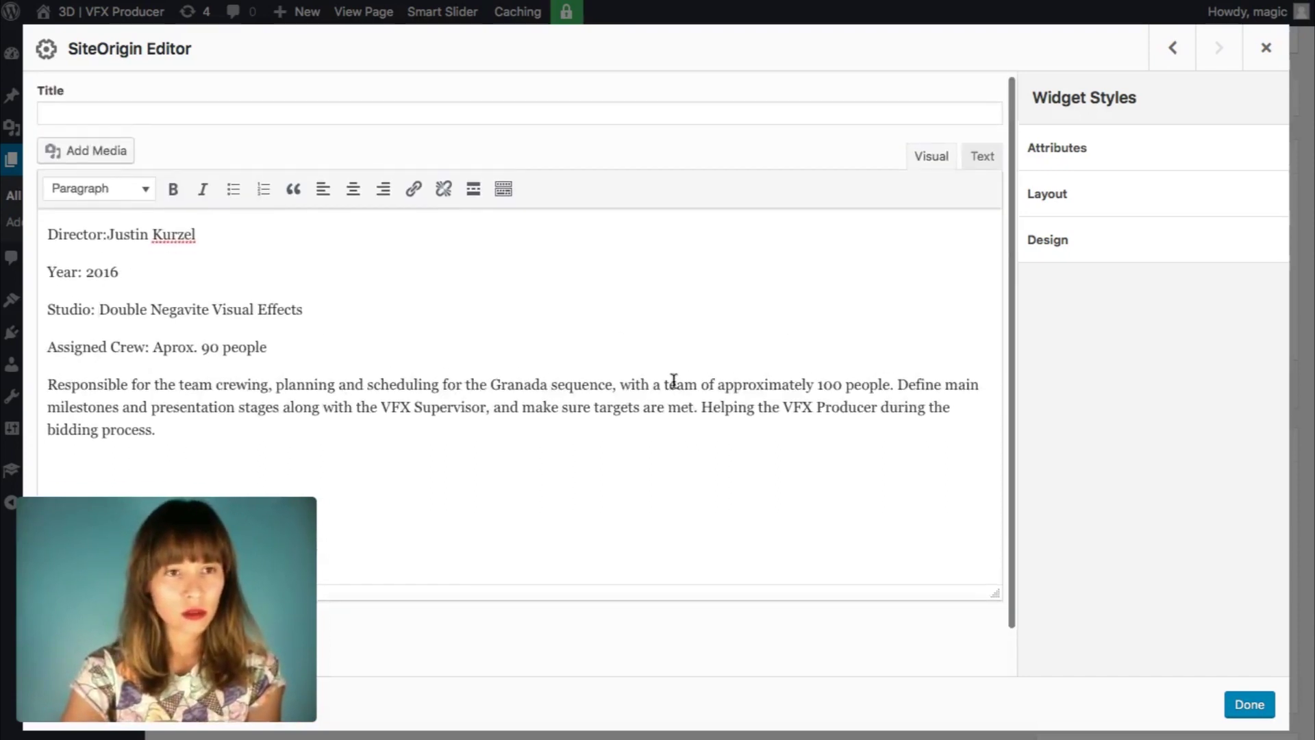
pyautogui.scroll(-2, 672, 379)
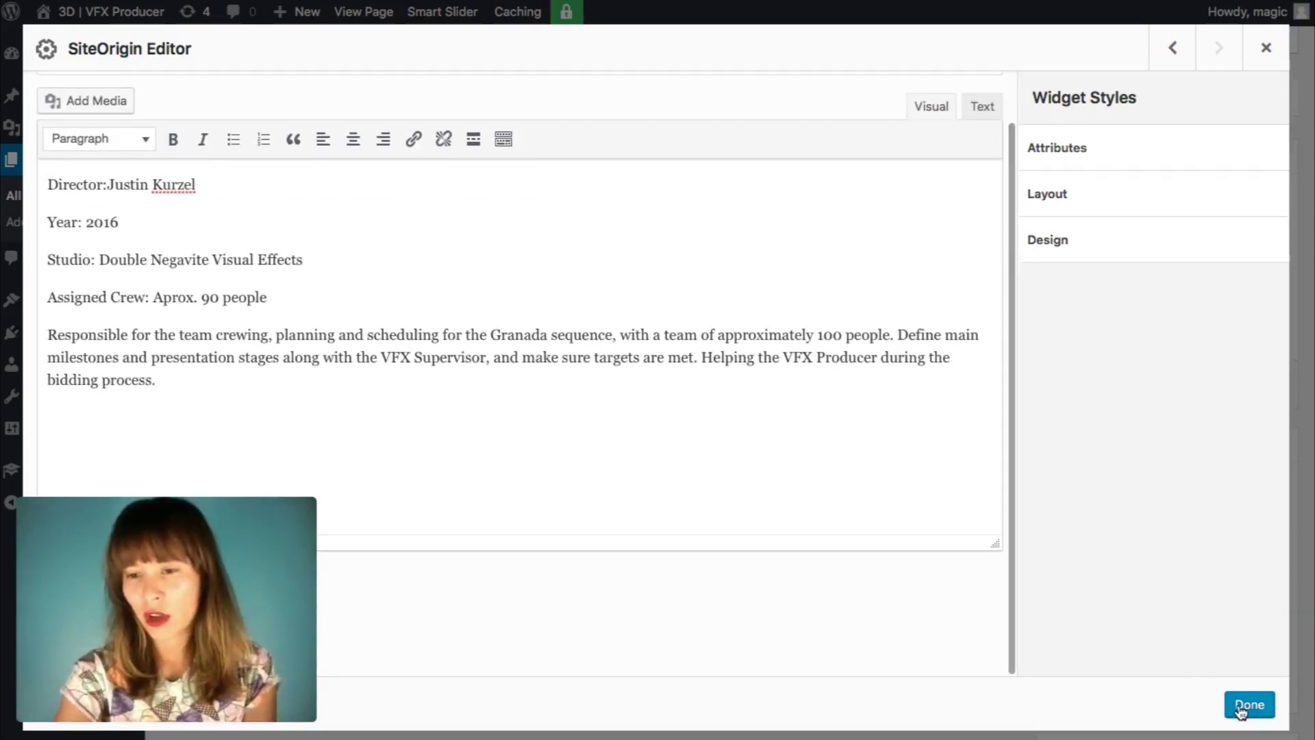
pyautogui.click(1248, 706)
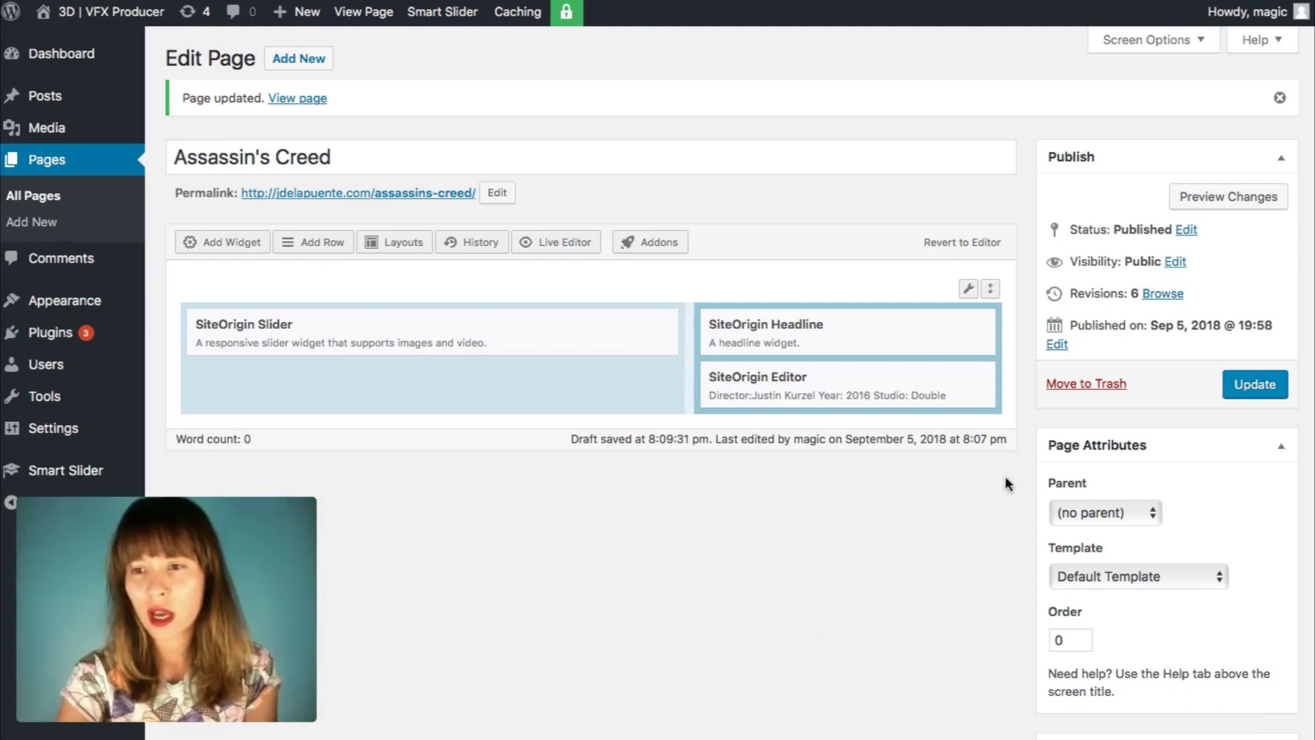
# Update the Assassin's Creed page with the film details, now at 55 words.
pyautogui.click(1247, 388)
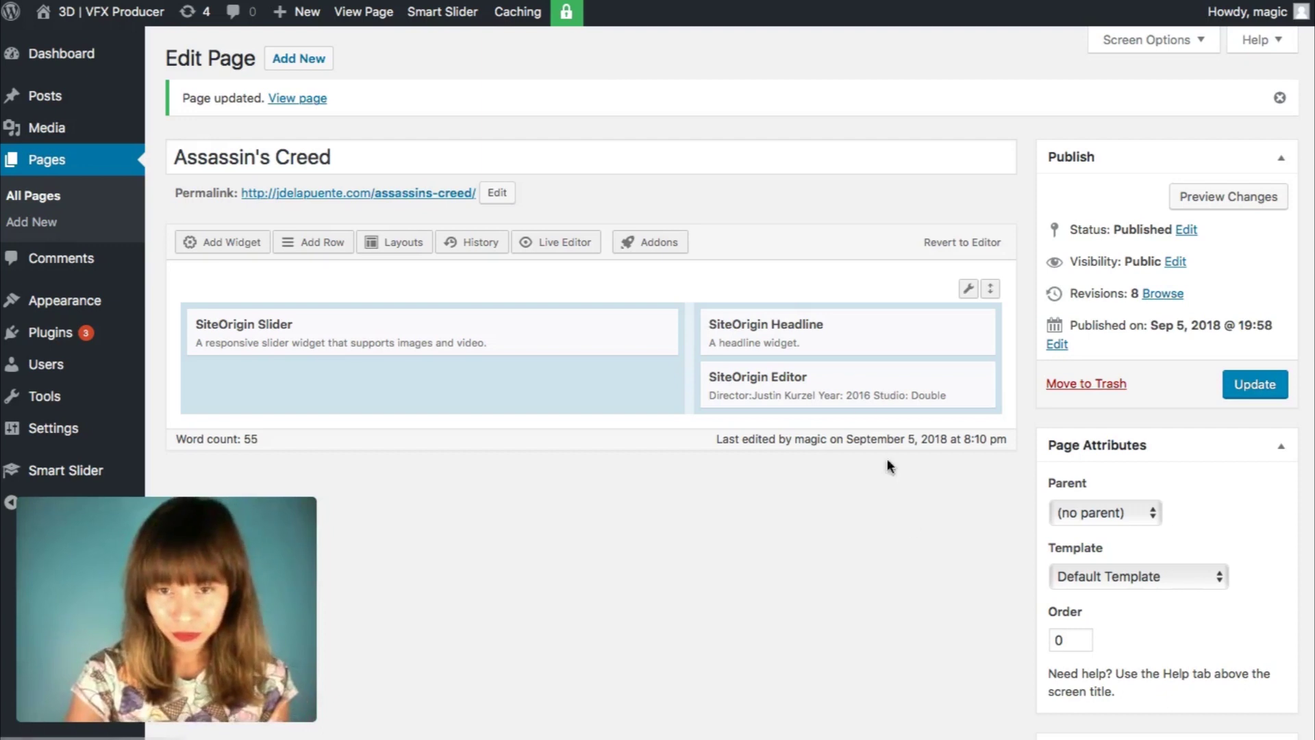
pyautogui.scroll(-3, 907, 508)
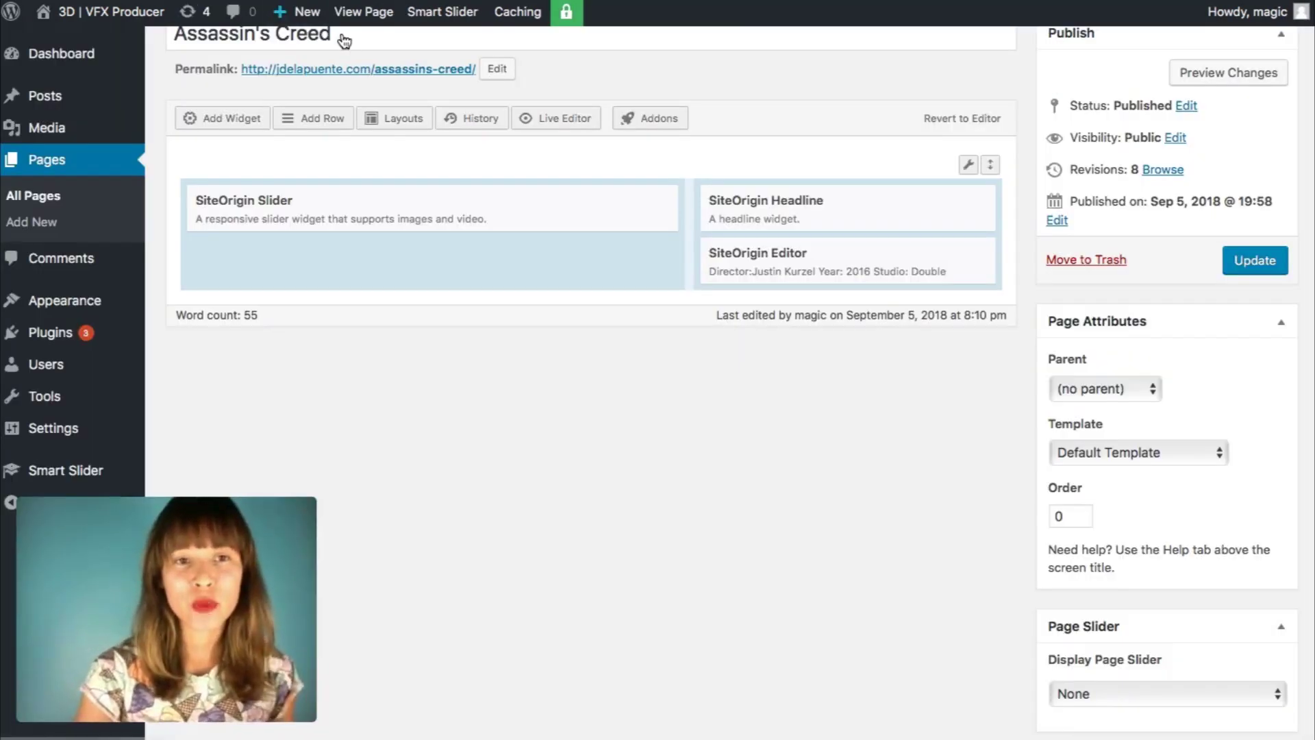
pyautogui.click(325, 121)
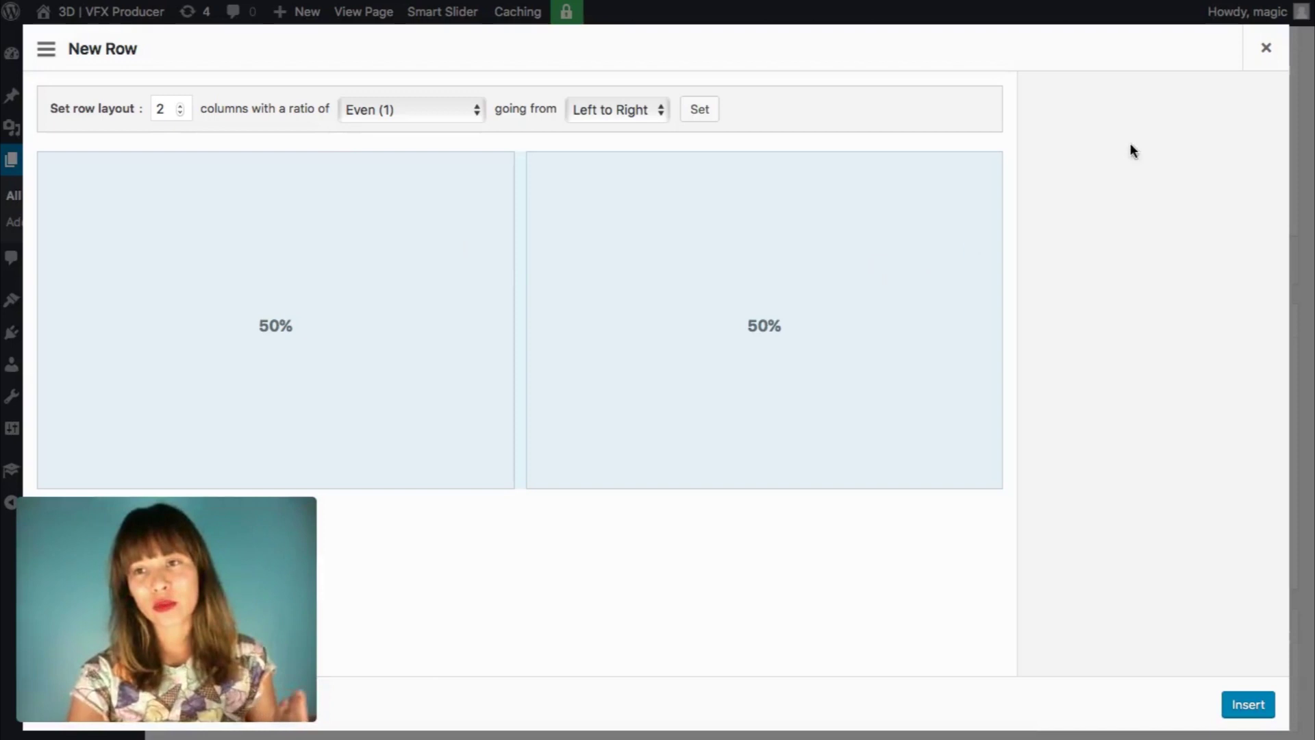
pyautogui.click(1266, 47)
pyautogui.click(224, 122)
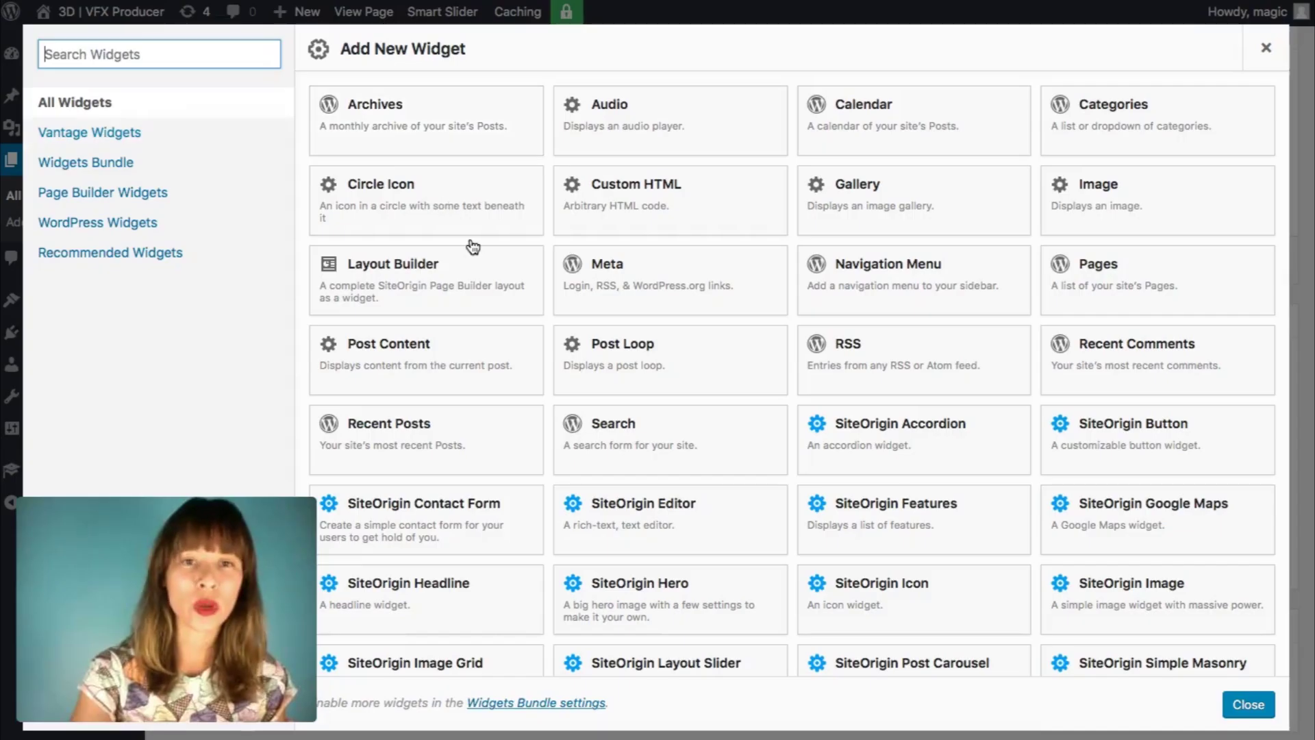
pyautogui.scroll(-4, 603, 440)
pyautogui.scroll(4, 602, 440)
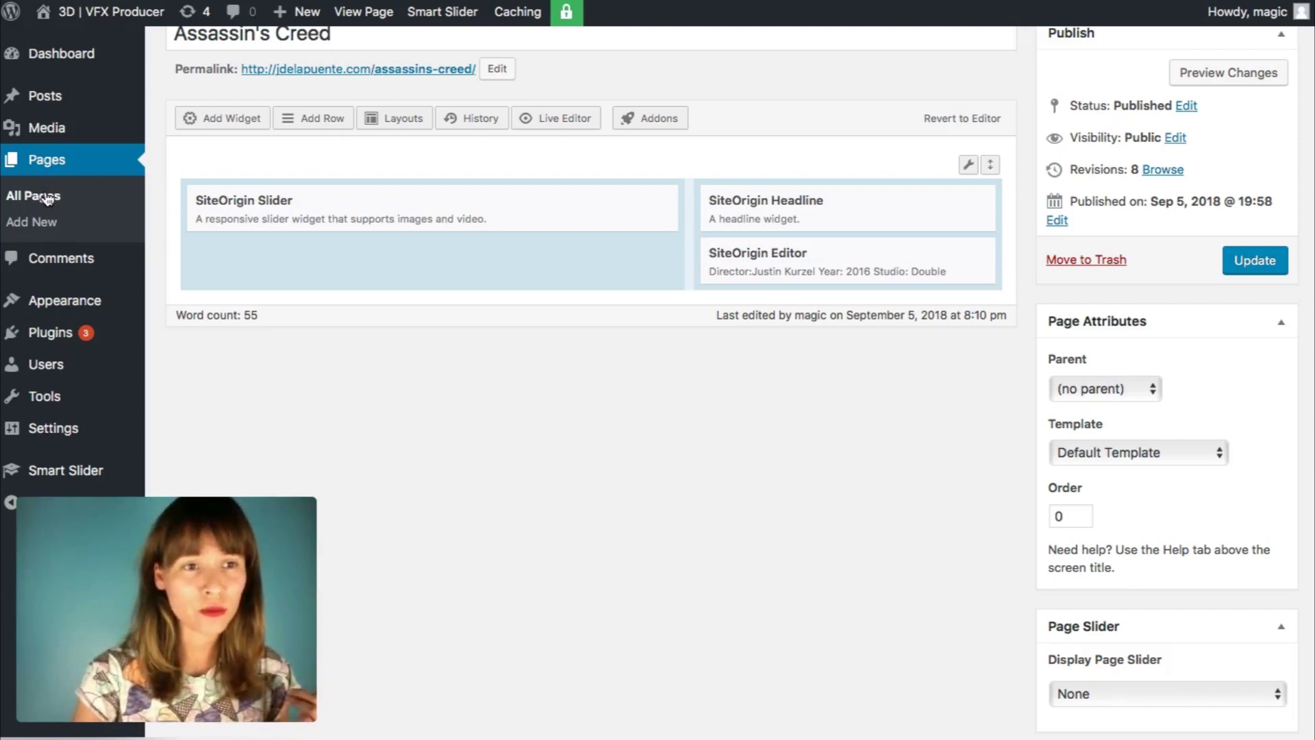
# Clone the Assassin's Creed page from All Pages into a draft at /assassins-creed-2/.
pyautogui.click(45, 197)
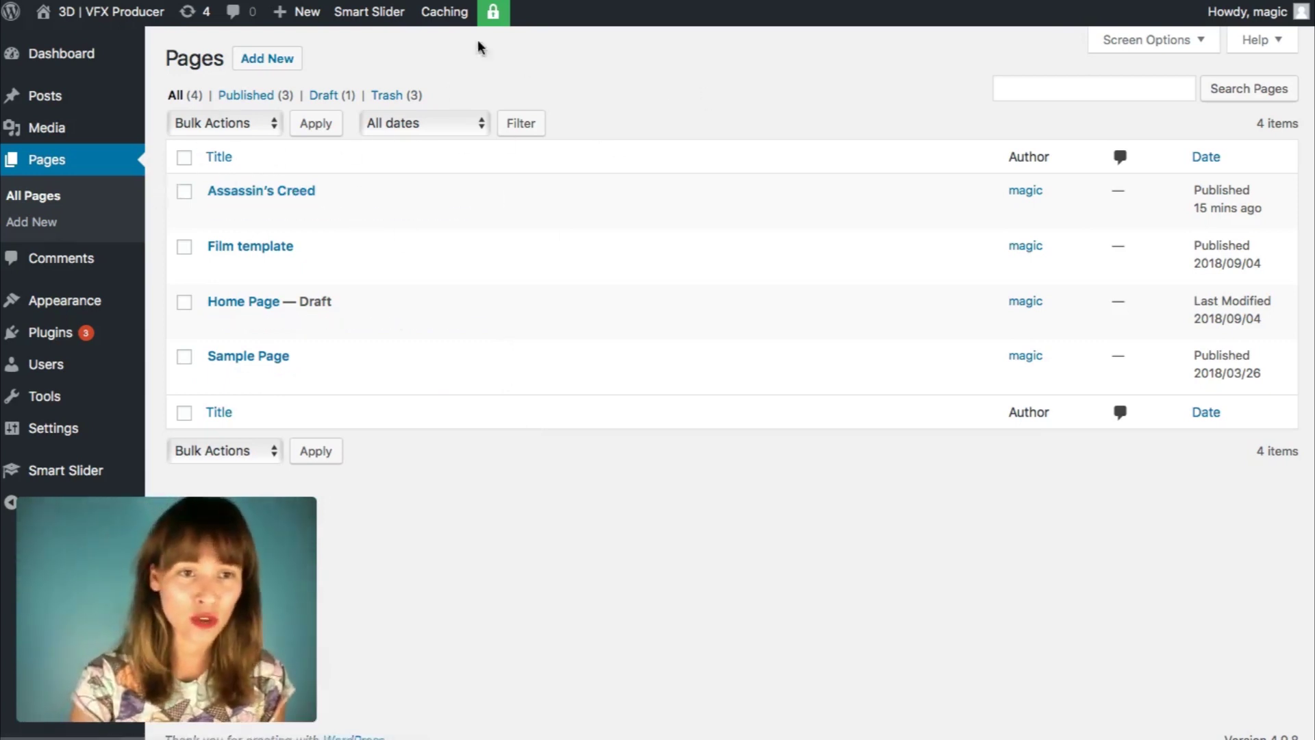
pyautogui.moveTo(240, 196)
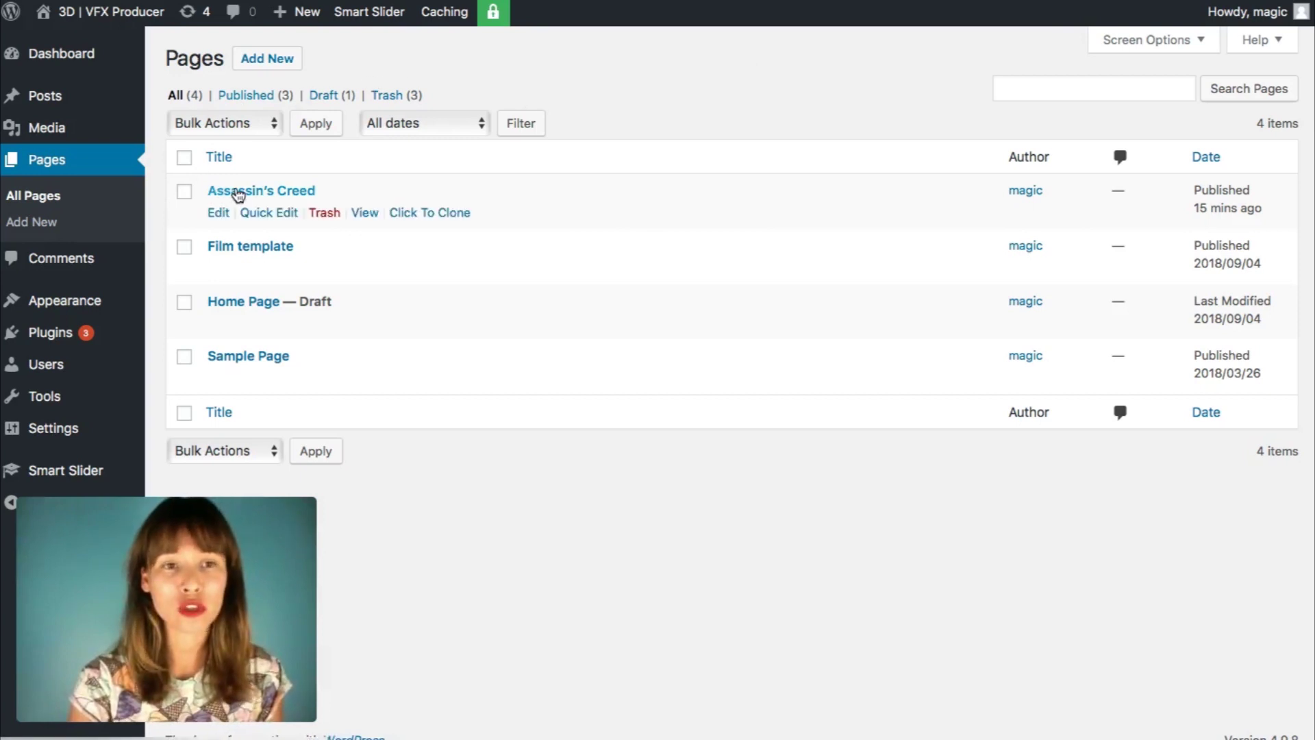
pyautogui.click(429, 215)
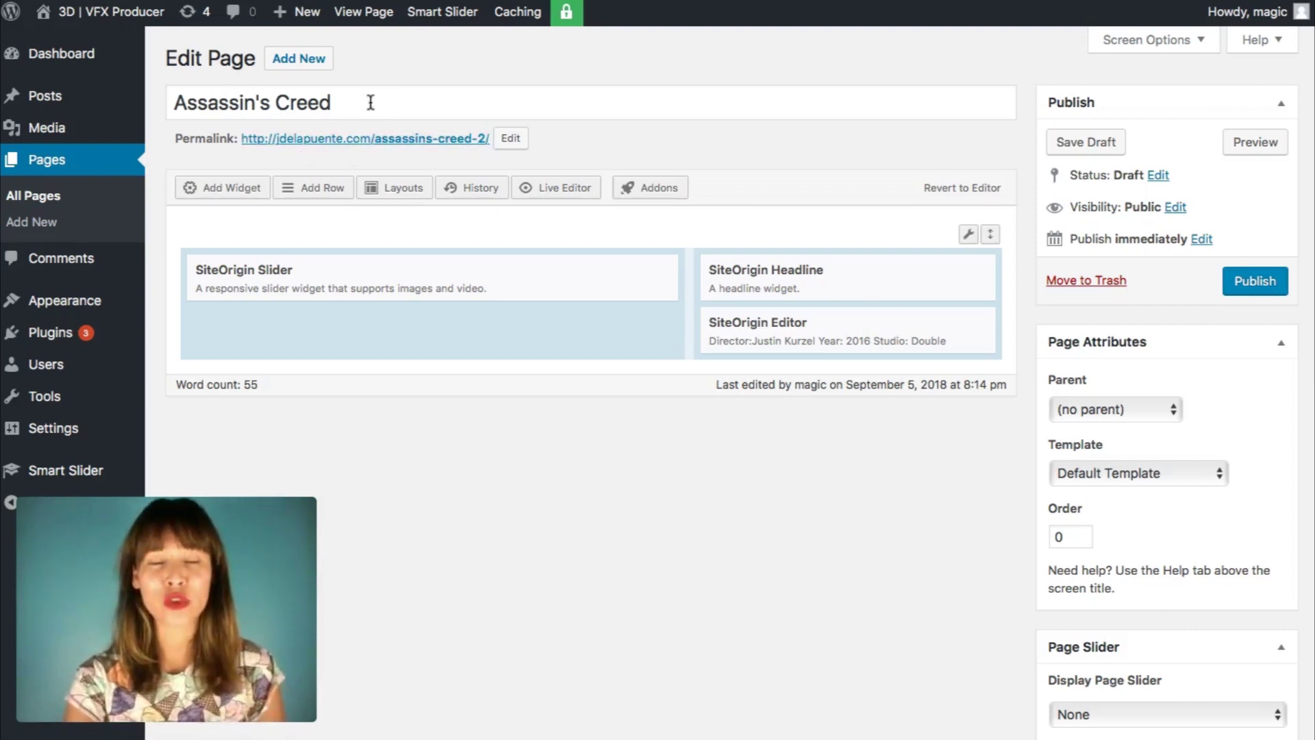
# Retitle the cloned draft 'Tarzan' and check the slider widget's settings without changing them.
pyautogui.moveTo(348, 103); pyautogui.dragTo(146, 102)
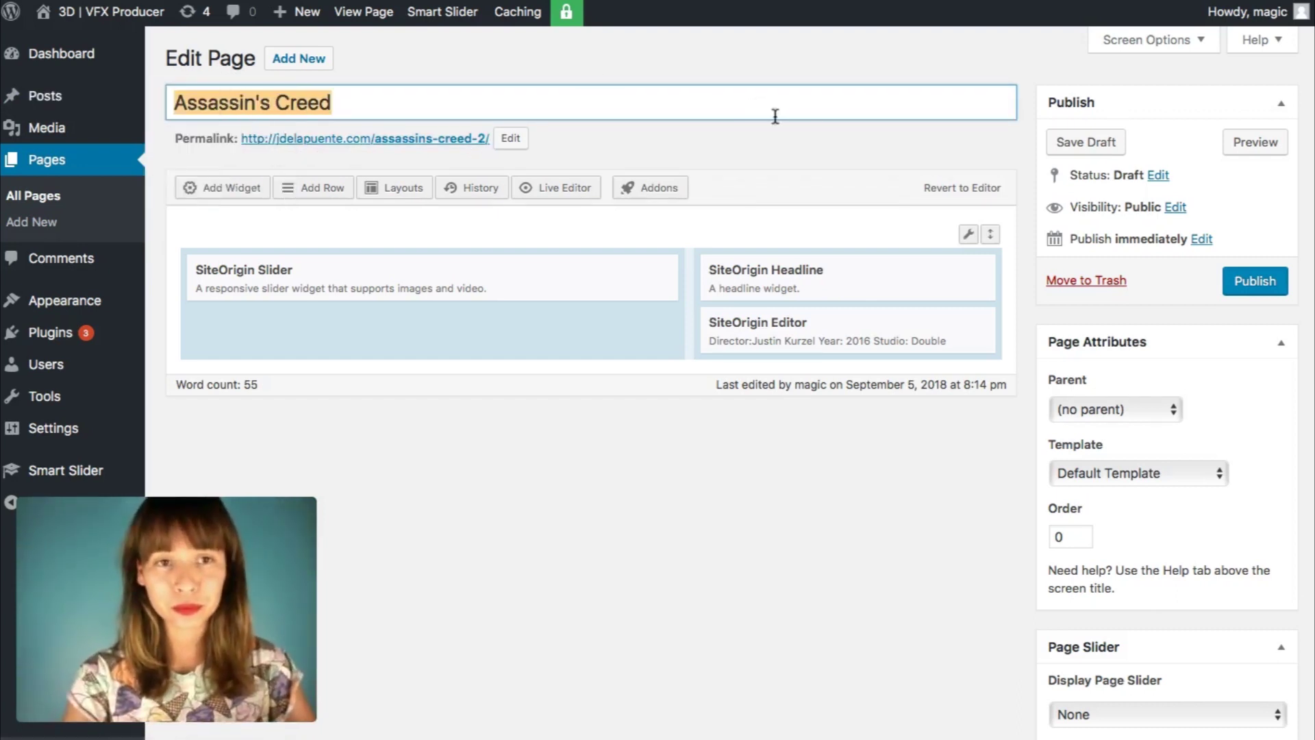
pyautogui.write('Tarzan')
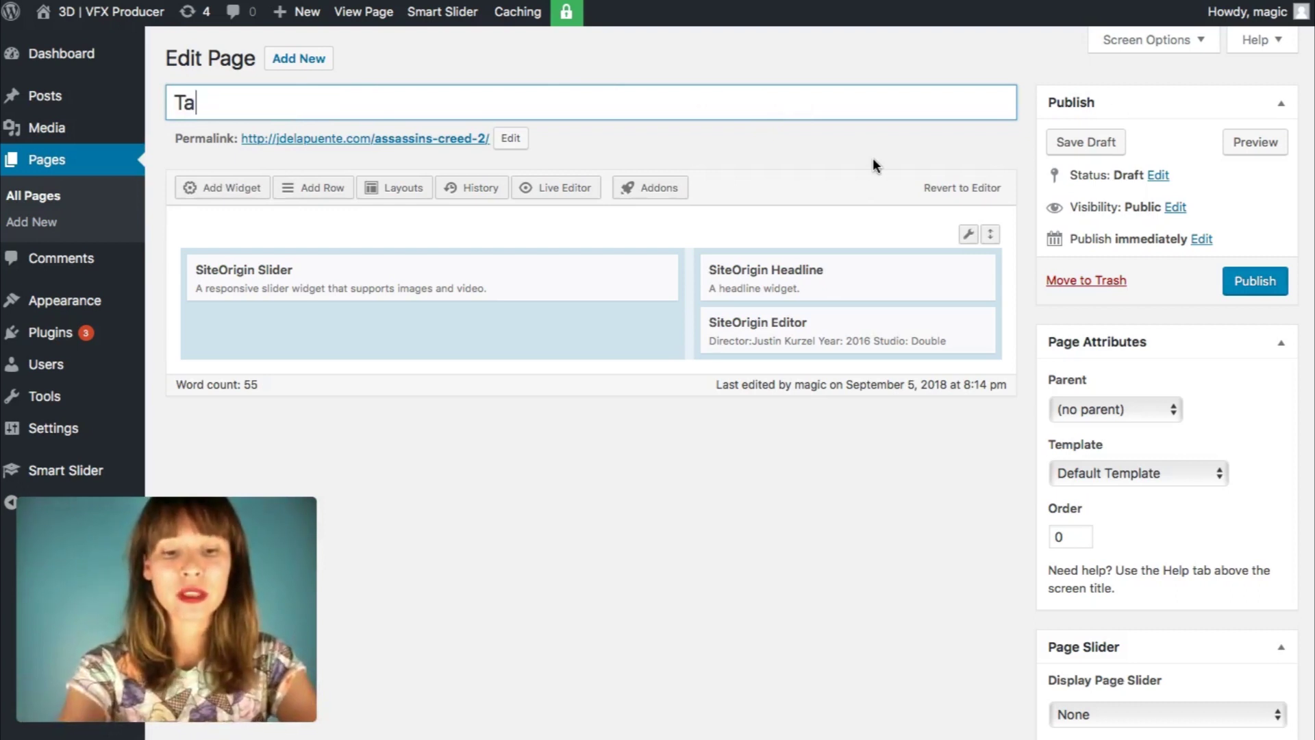
pyautogui.click(746, 152)
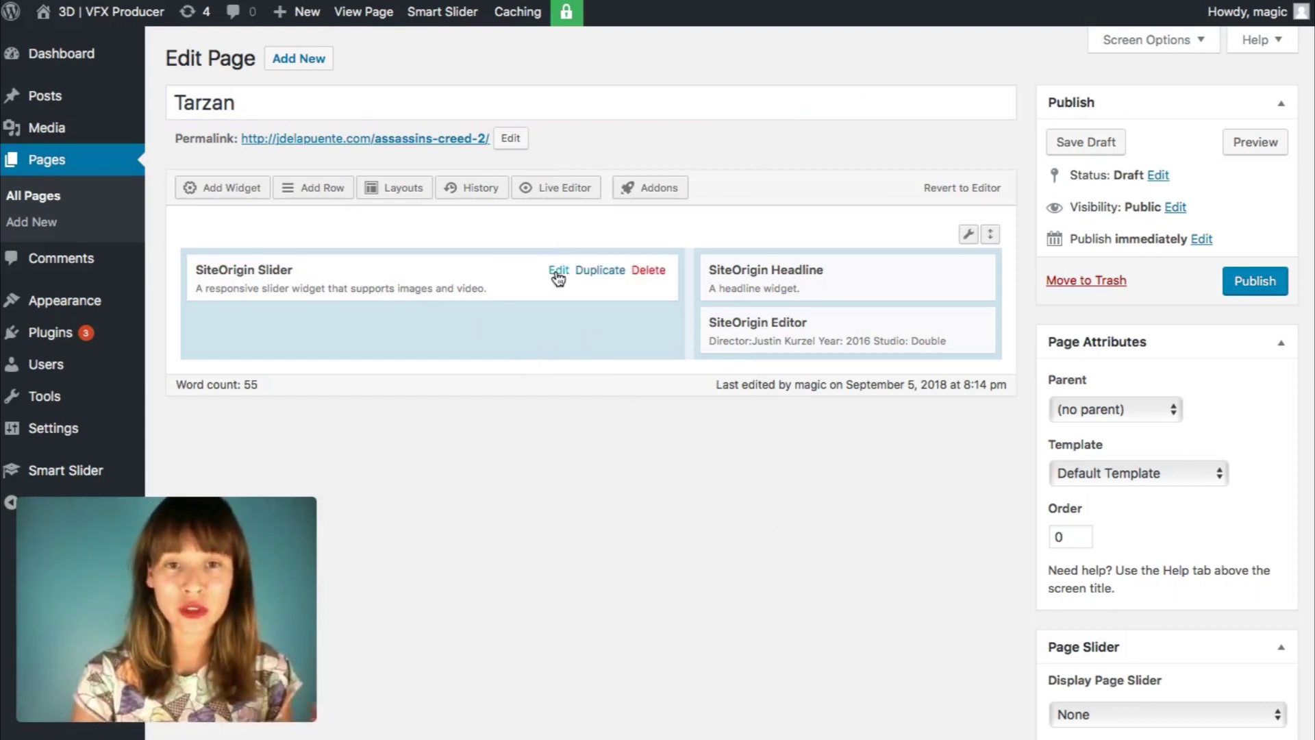
pyautogui.click(557, 273)
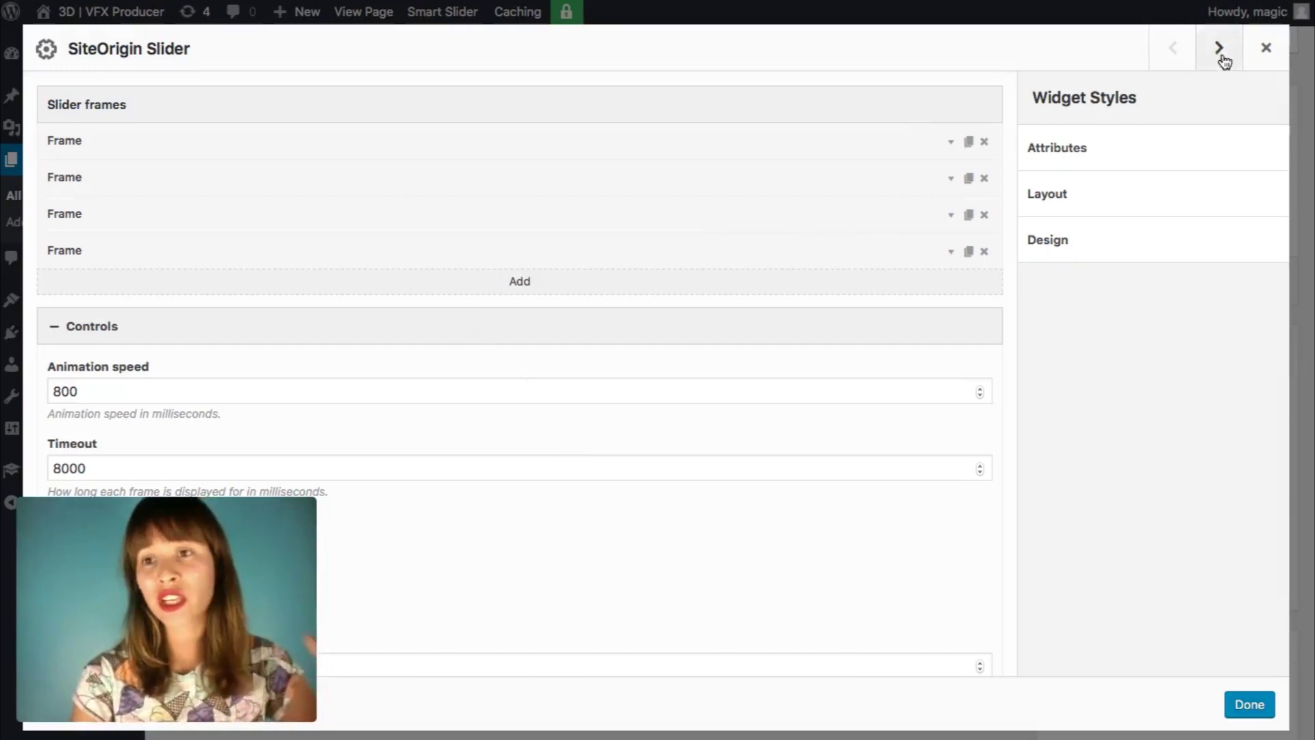
pyautogui.click(1265, 50)
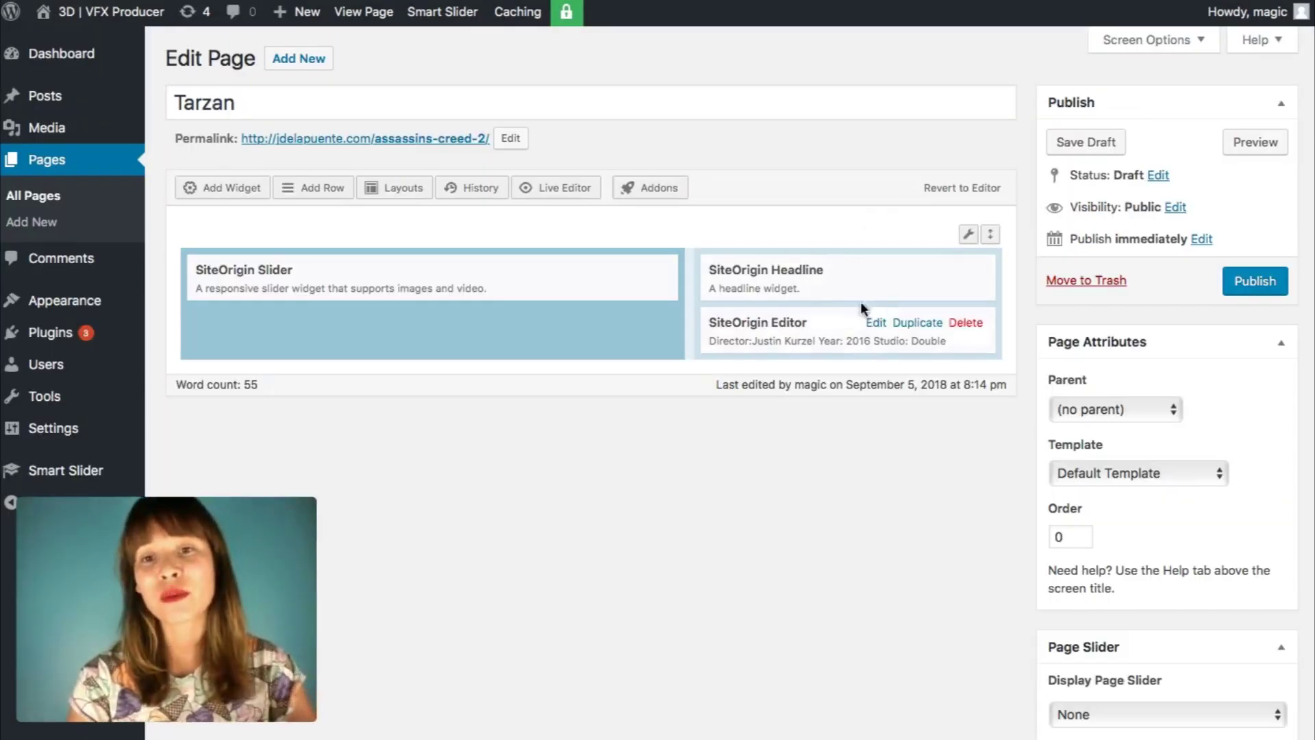